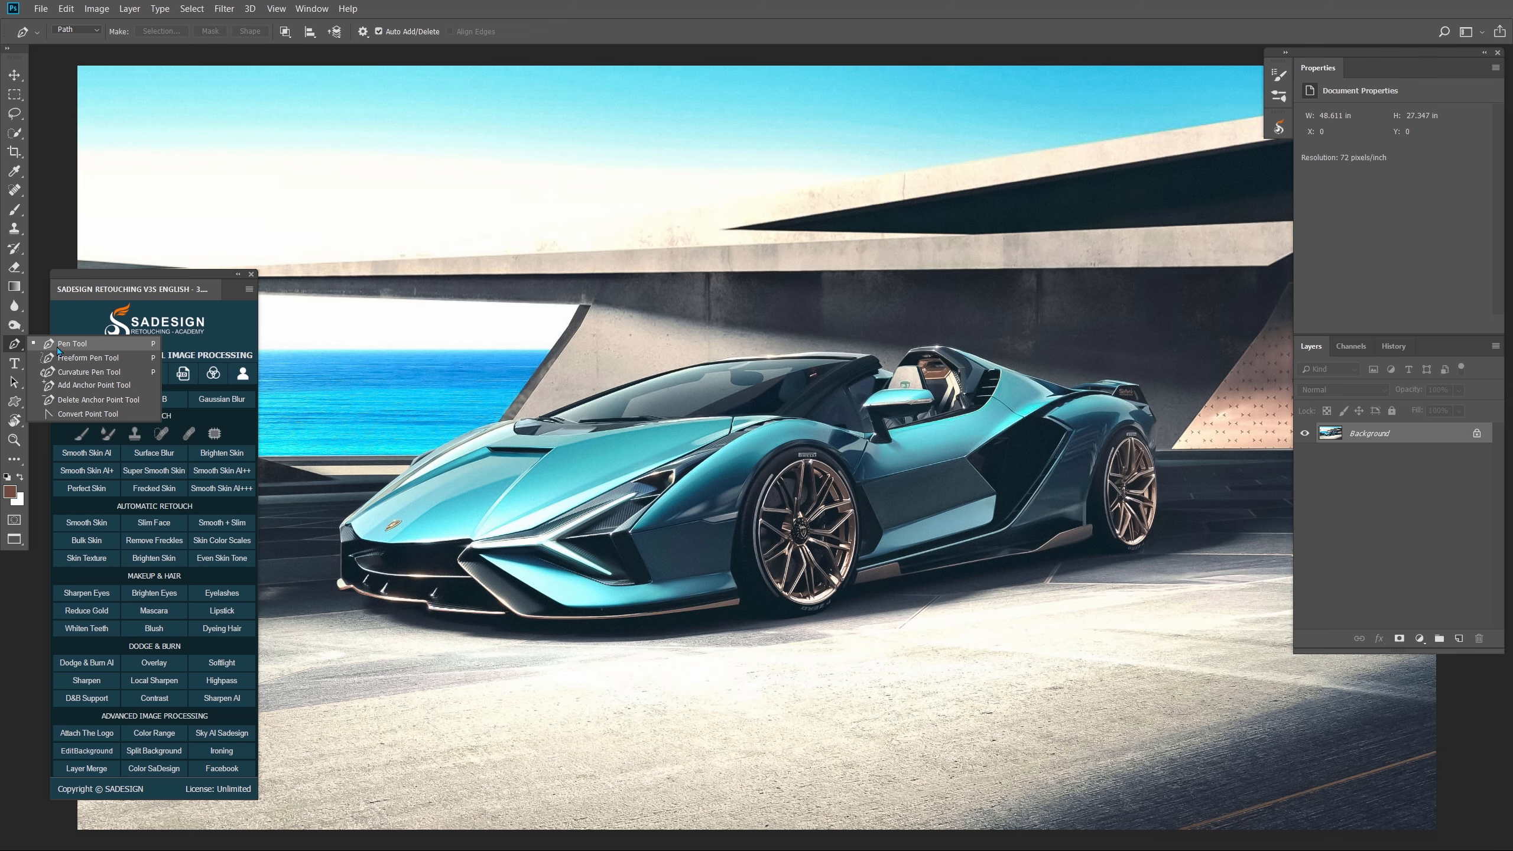
- With the Pen Tool, trace the car's hood, front edge, splitter, front wheel and side skirt
click(58, 346)
scroll(471, 427, up, 3)
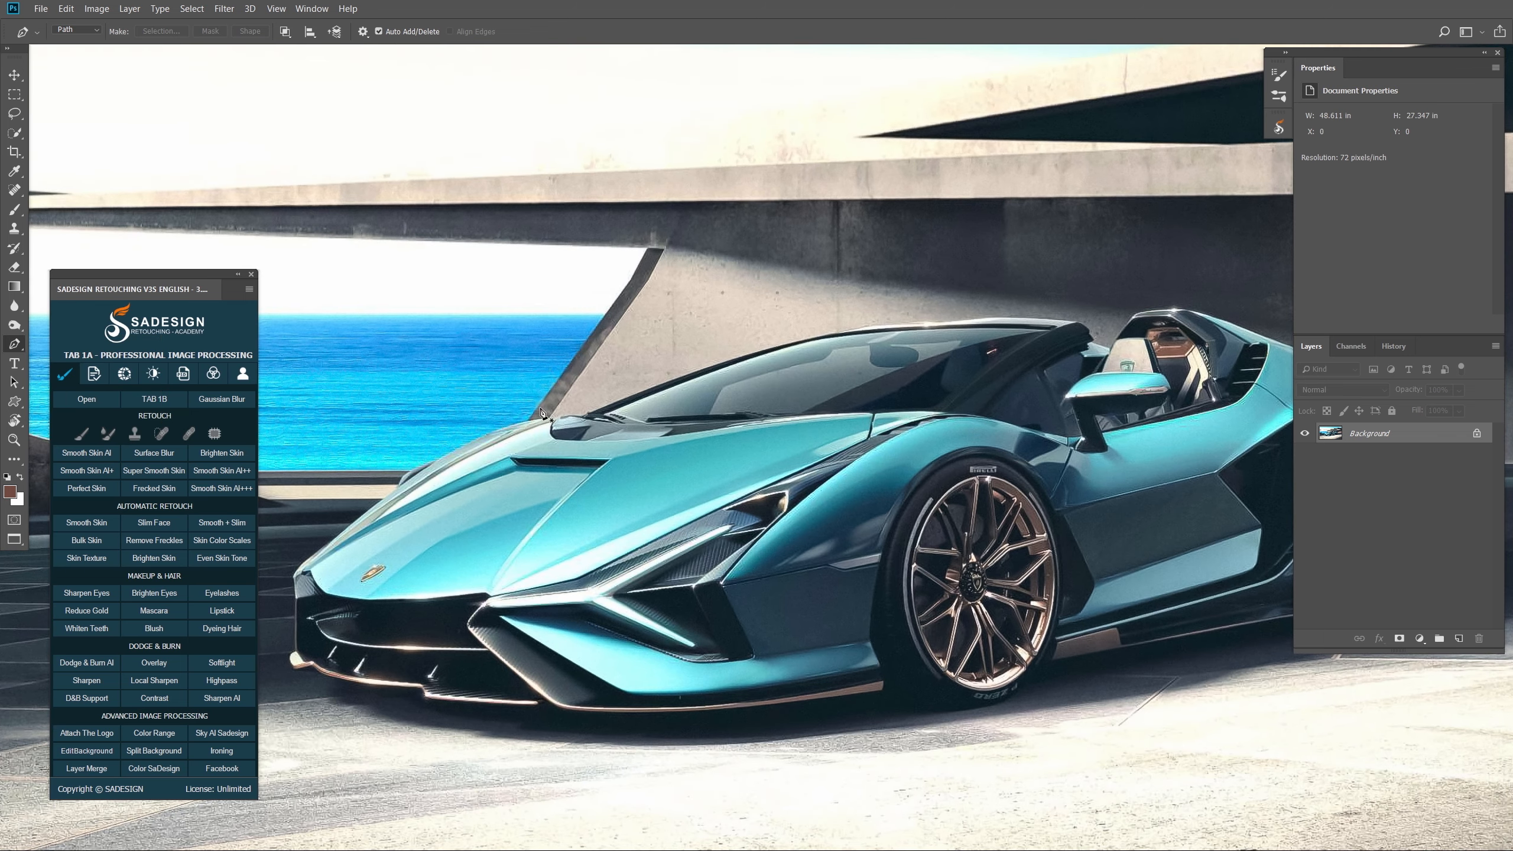
click(555, 419)
drag(468, 443, 582, 411)
click(433, 462)
click(403, 477)
click(399, 484)
click(505, 476)
click(475, 504)
click(477, 577)
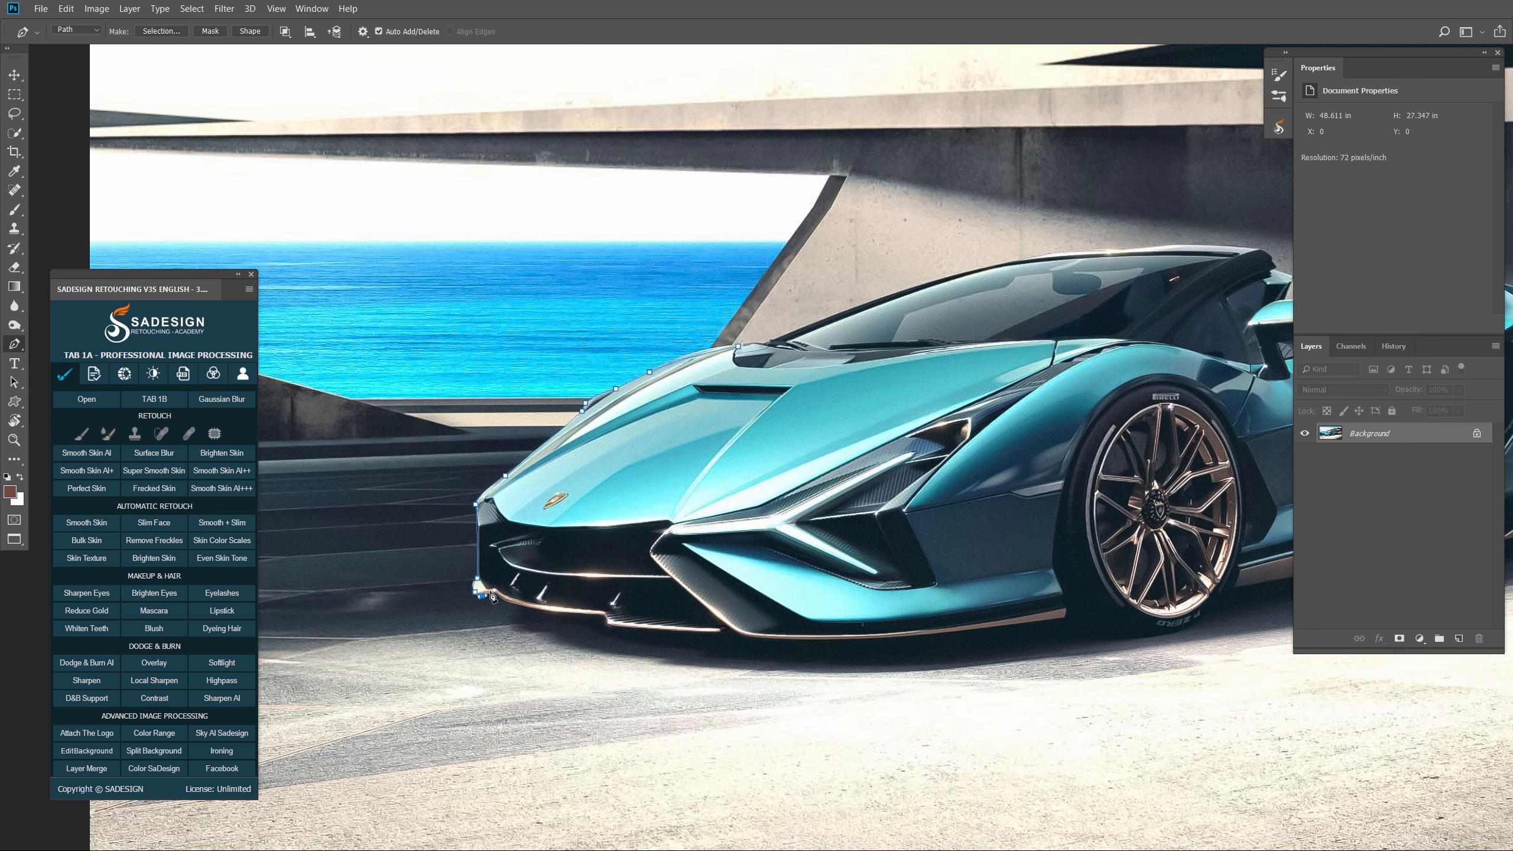
click(605, 613)
click(721, 630)
click(926, 634)
click(1065, 618)
drag(1066, 596, 834, 617)
click(1002, 612)
drag(1003, 611, 682, 713)
drag(1027, 647, 1069, 675)
- Continue the outline around the rear wheel, tail, spoiler, roof and windshield, closing it at the hood
click(1035, 642)
drag(1114, 650, 1125, 619)
click(1127, 532)
scroll(1105, 403, up, 3)
click(1118, 460)
click(1102, 426)
drag(824, 382, 766, 356)
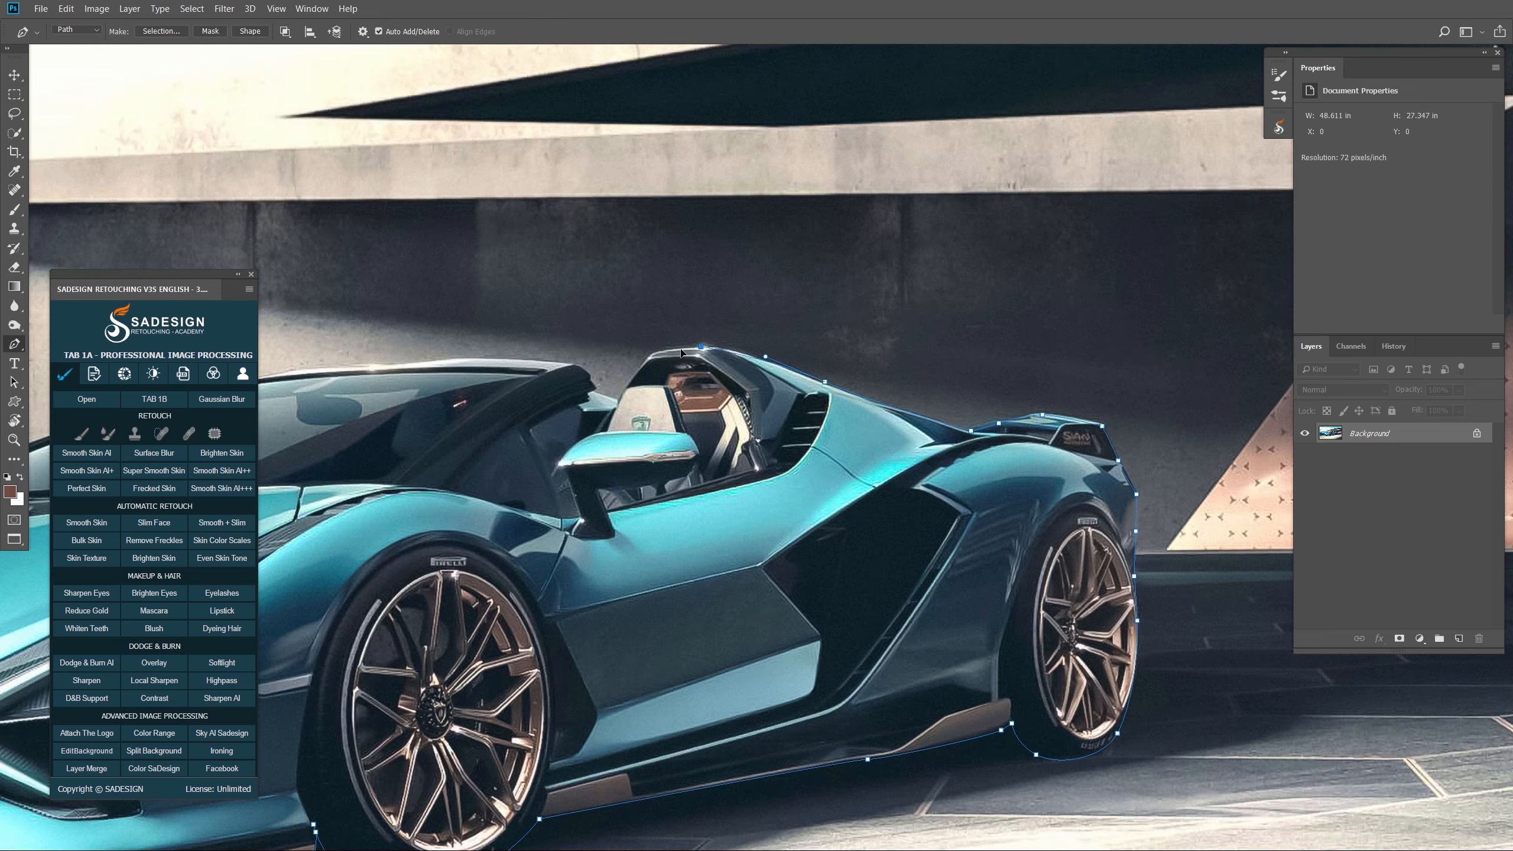
click(700, 347)
click(651, 357)
click(617, 400)
click(593, 392)
drag(576, 365, 985, 419)
drag(708, 423, 635, 438)
click(482, 482)
drag(298, 545, 291, 545)
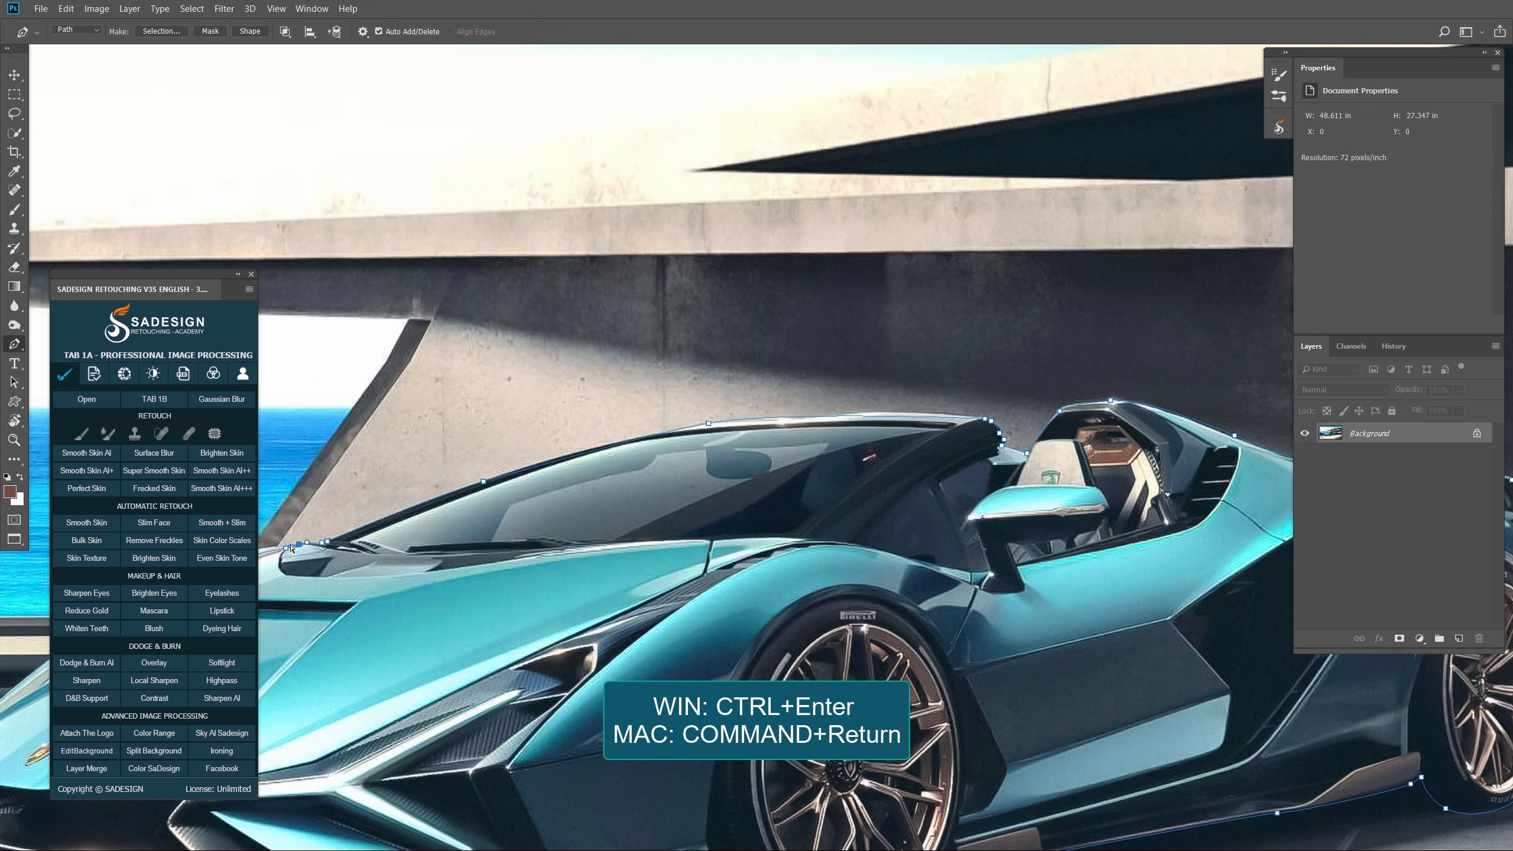
- Turn the closed path into a selection, fit the image on screen, and begin duplicating Background
key(ctrl+Return)
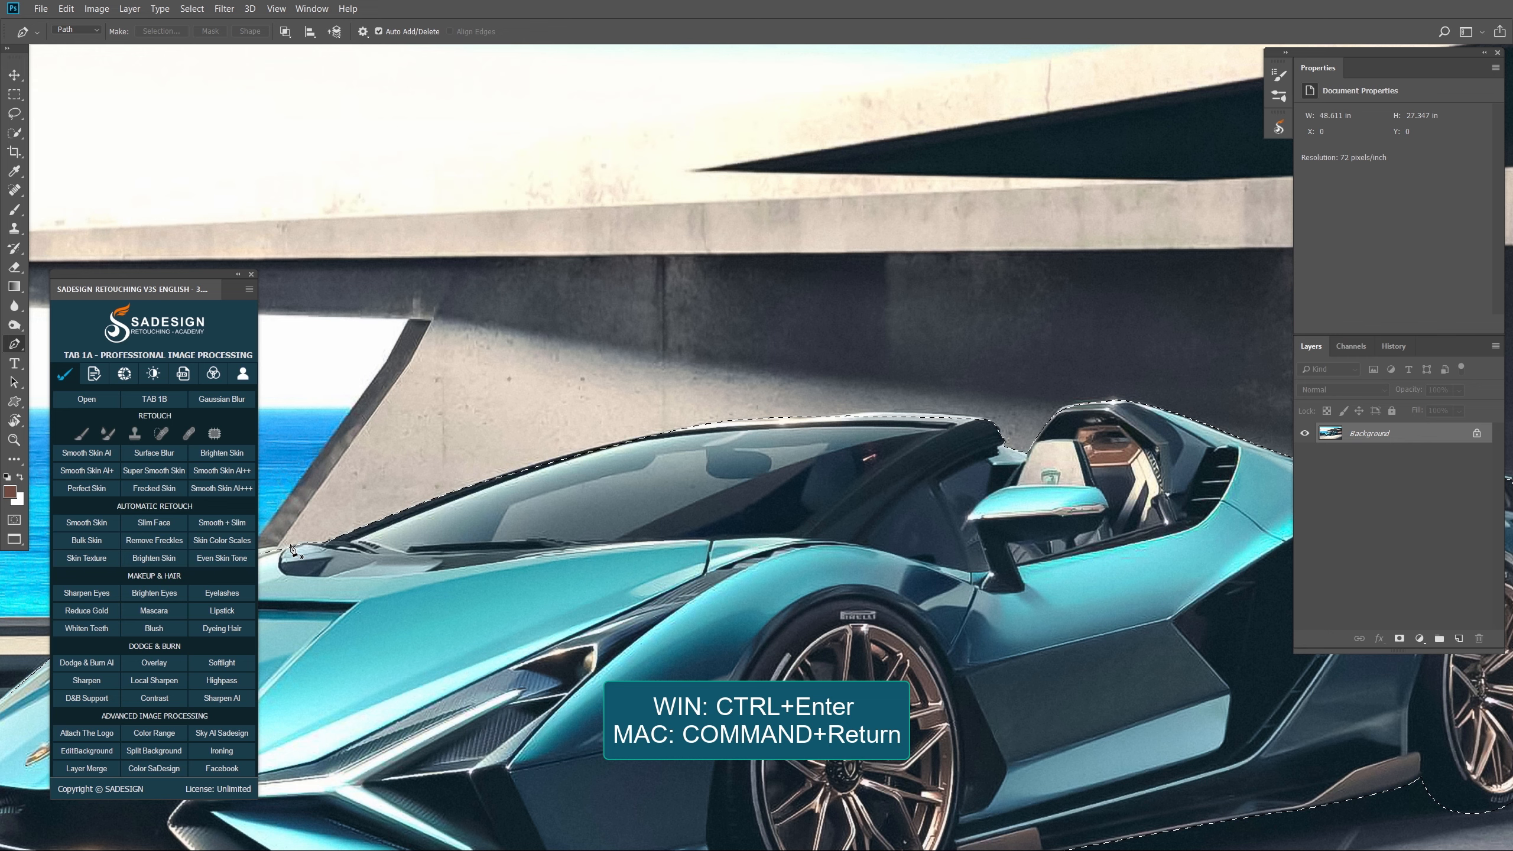
key(ctrl+0)
drag(1404, 438, 1453, 563)
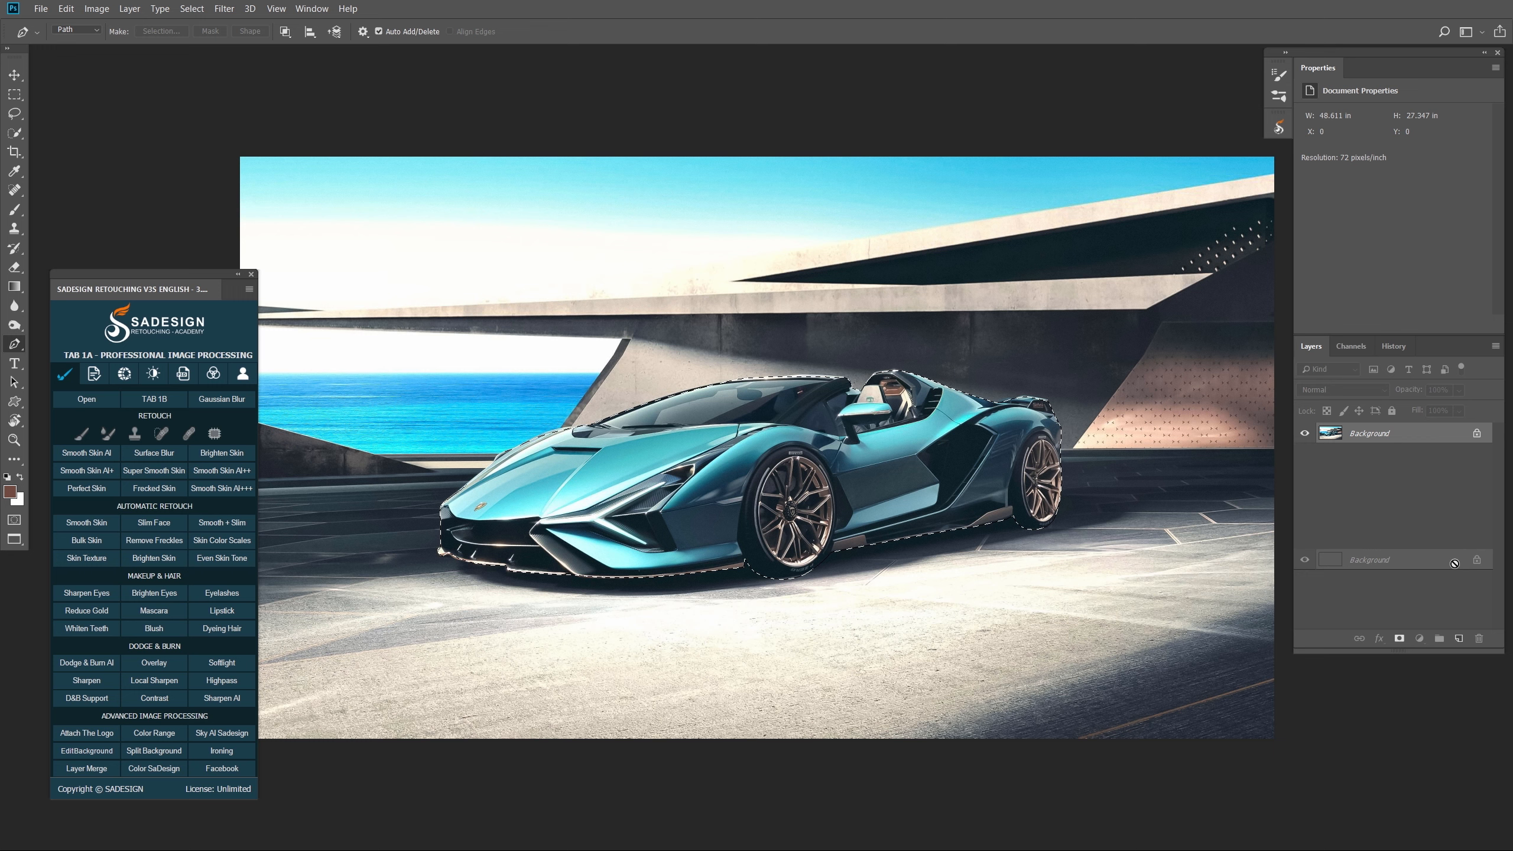
- Create a Background copy masked to the car, plus a second Background duplicate
drag(1454, 563, 1457, 642)
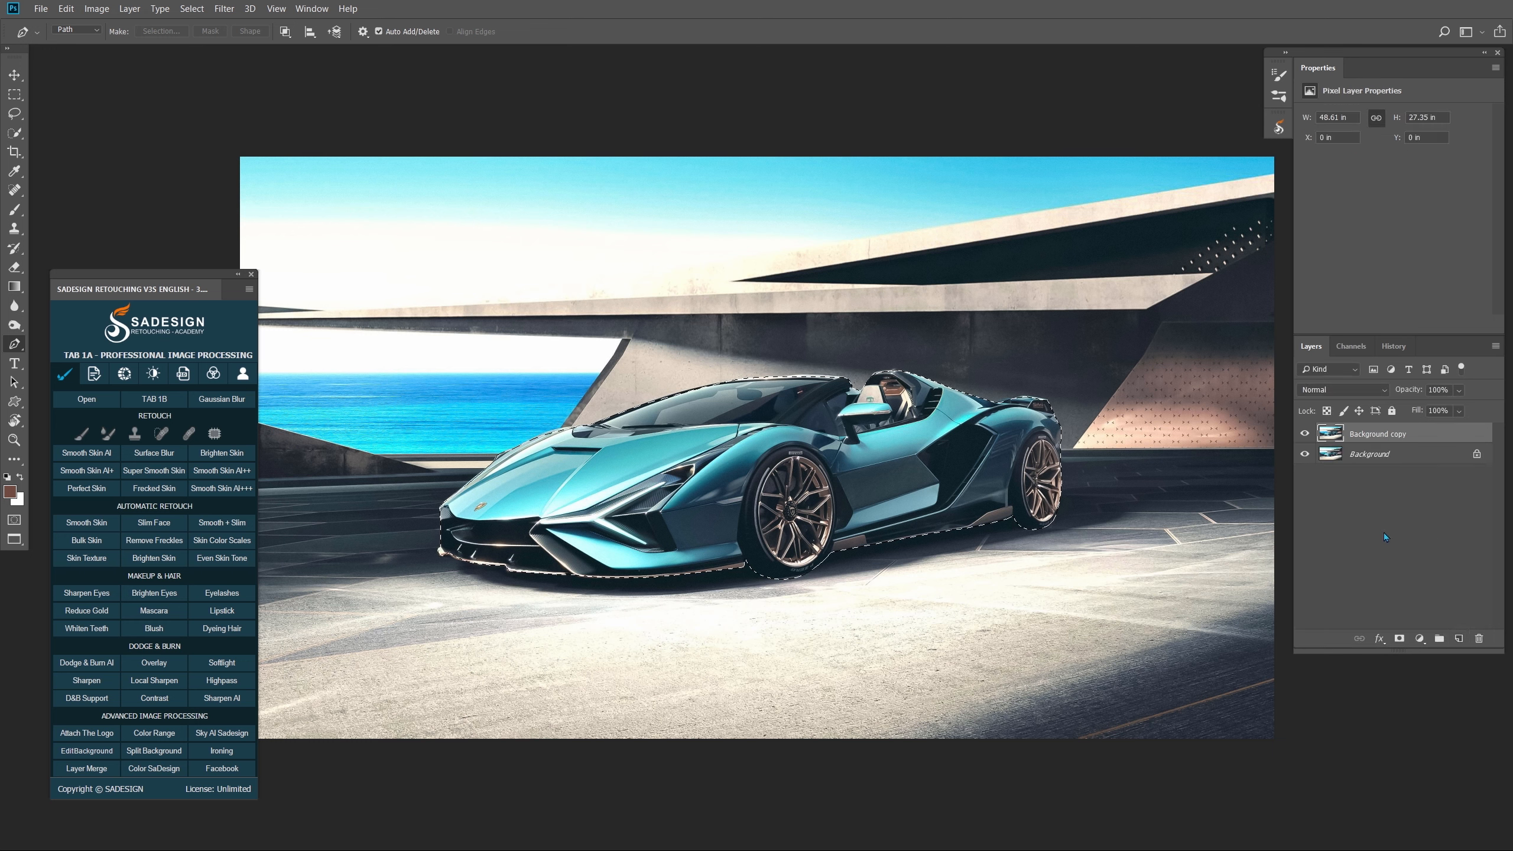
click(1400, 638)
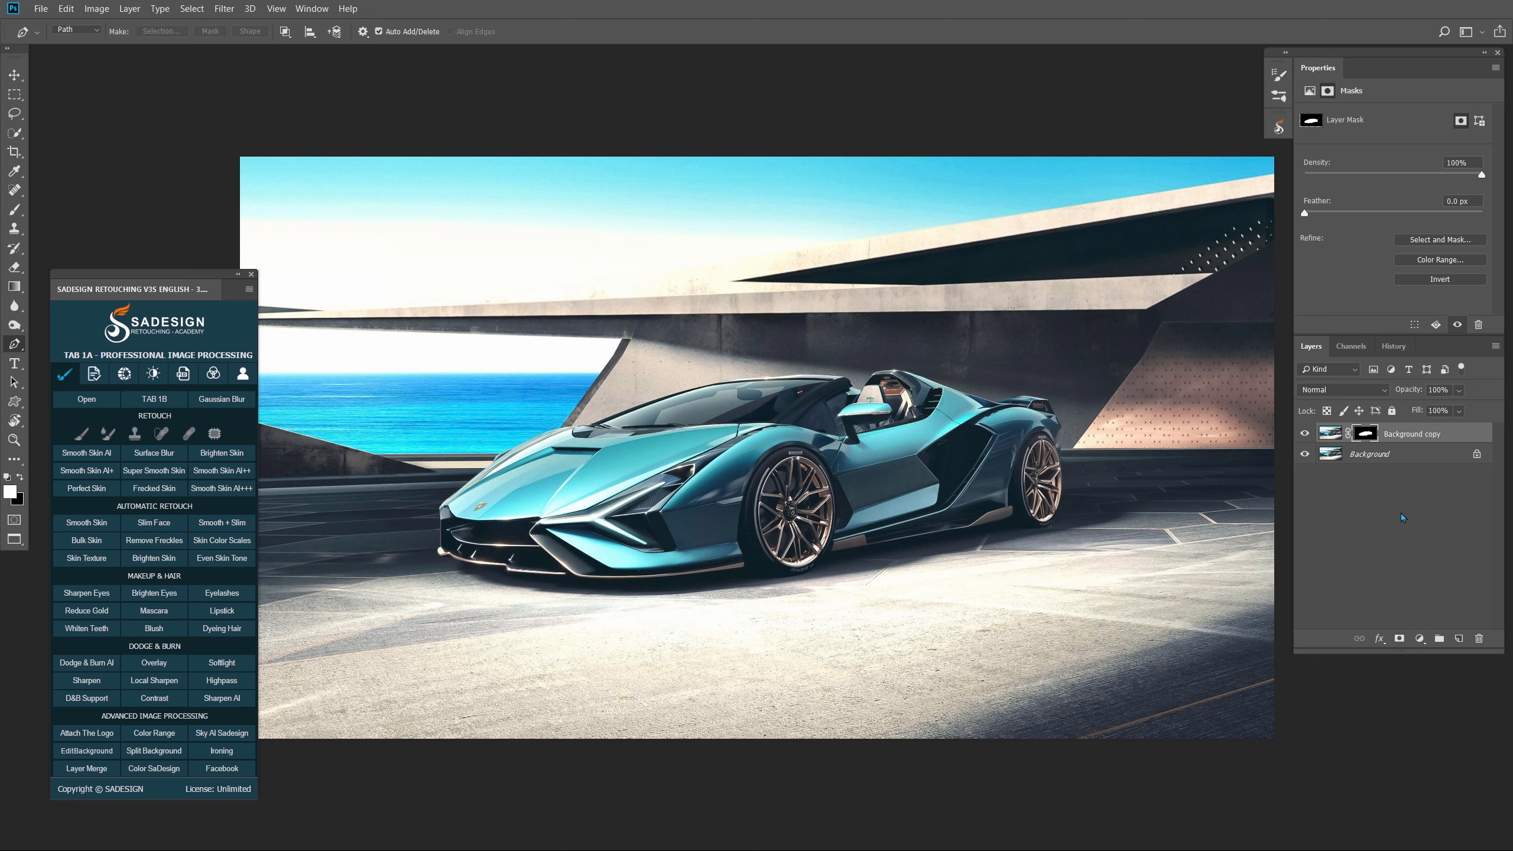
click(1376, 453)
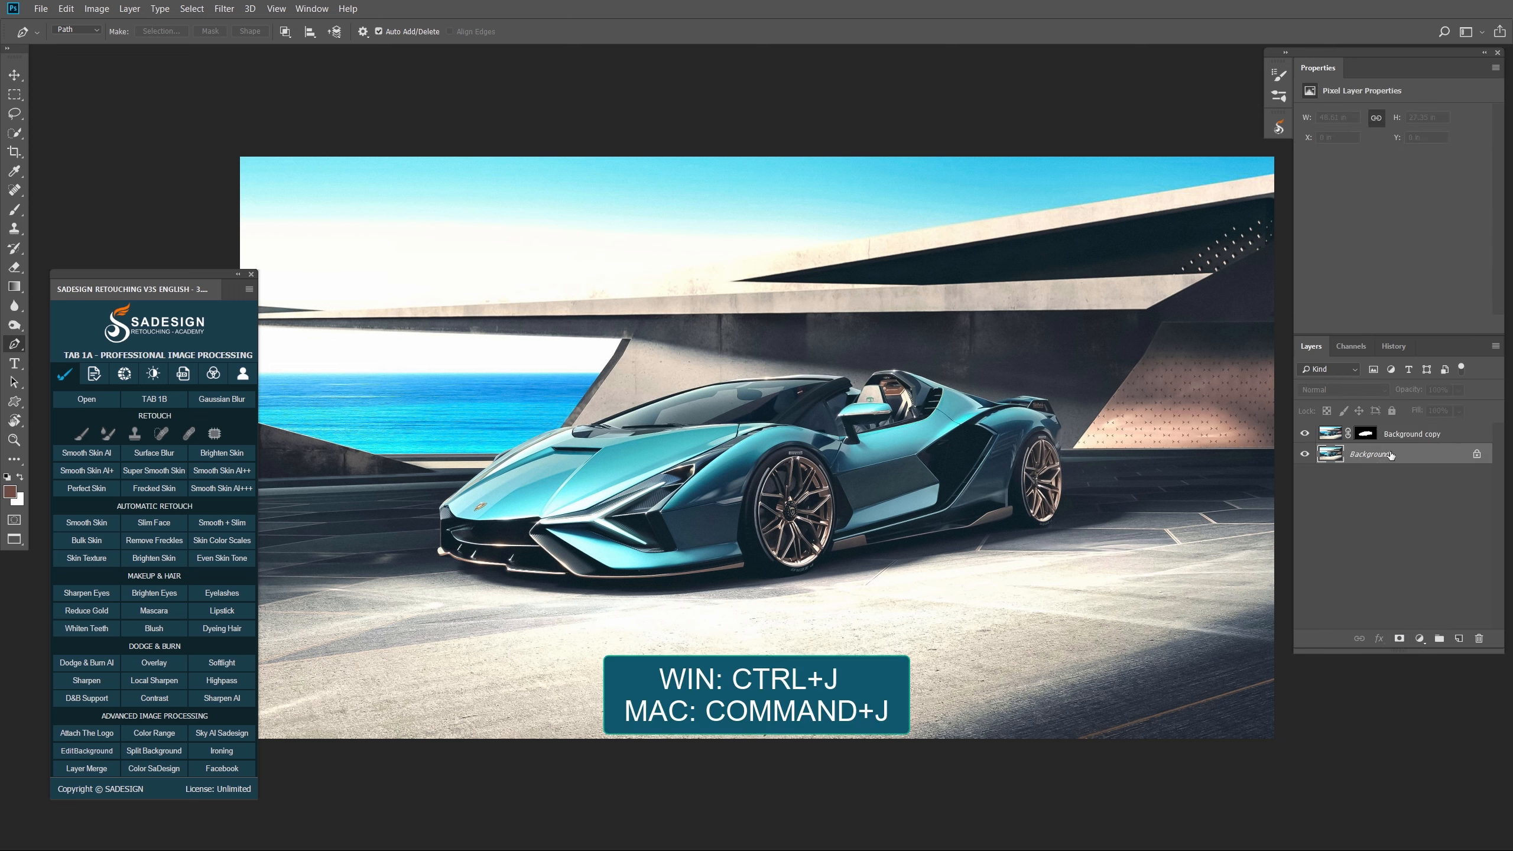
key(ctrl+j)
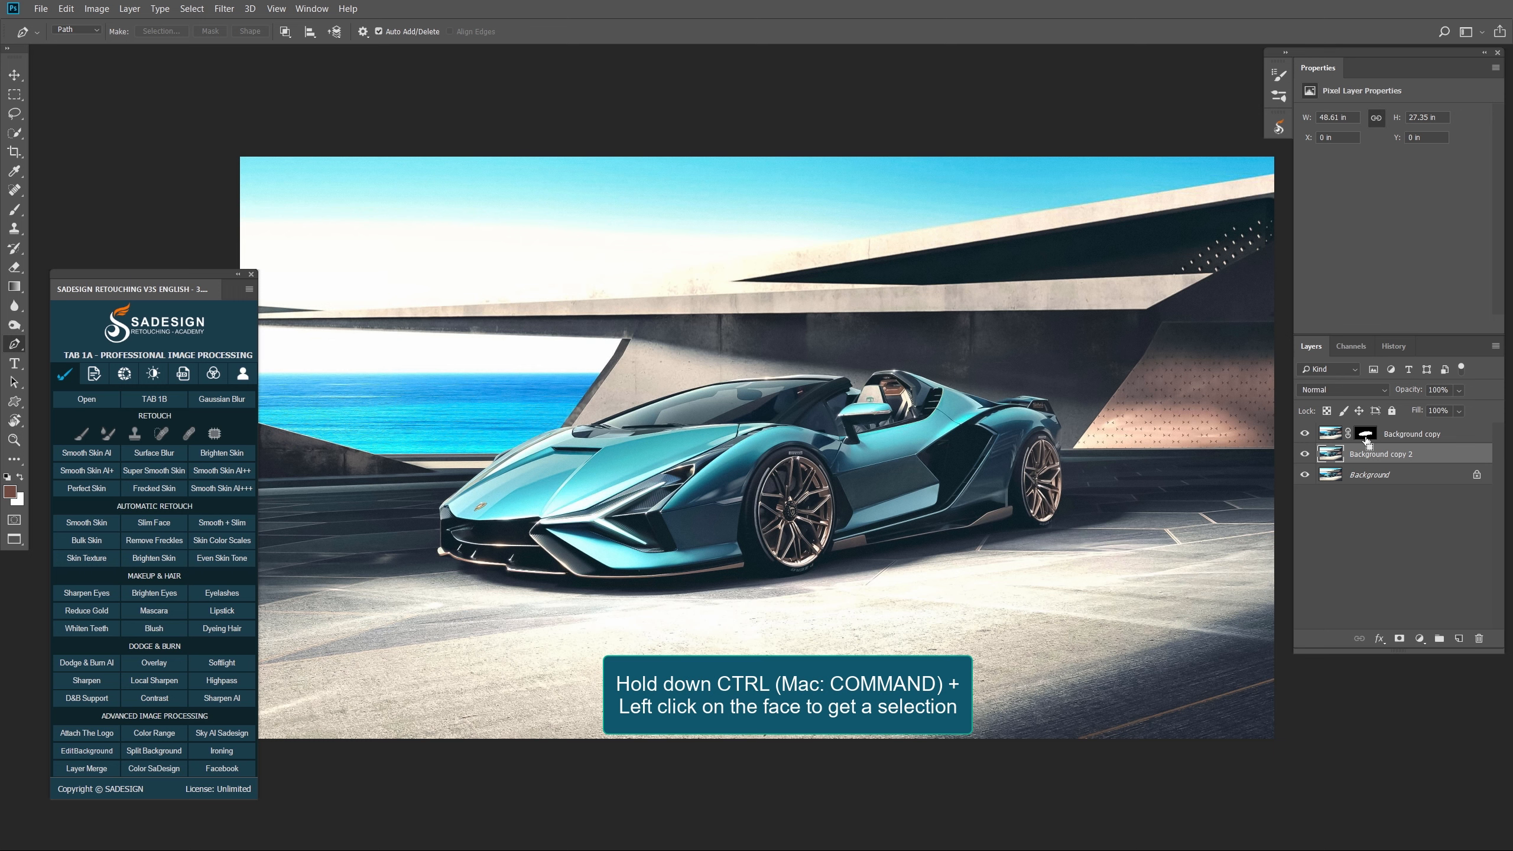
- Reload the car selection from the layer mask and hide the masked car layer
ctrl+click(1366, 434)
click(1304, 434)
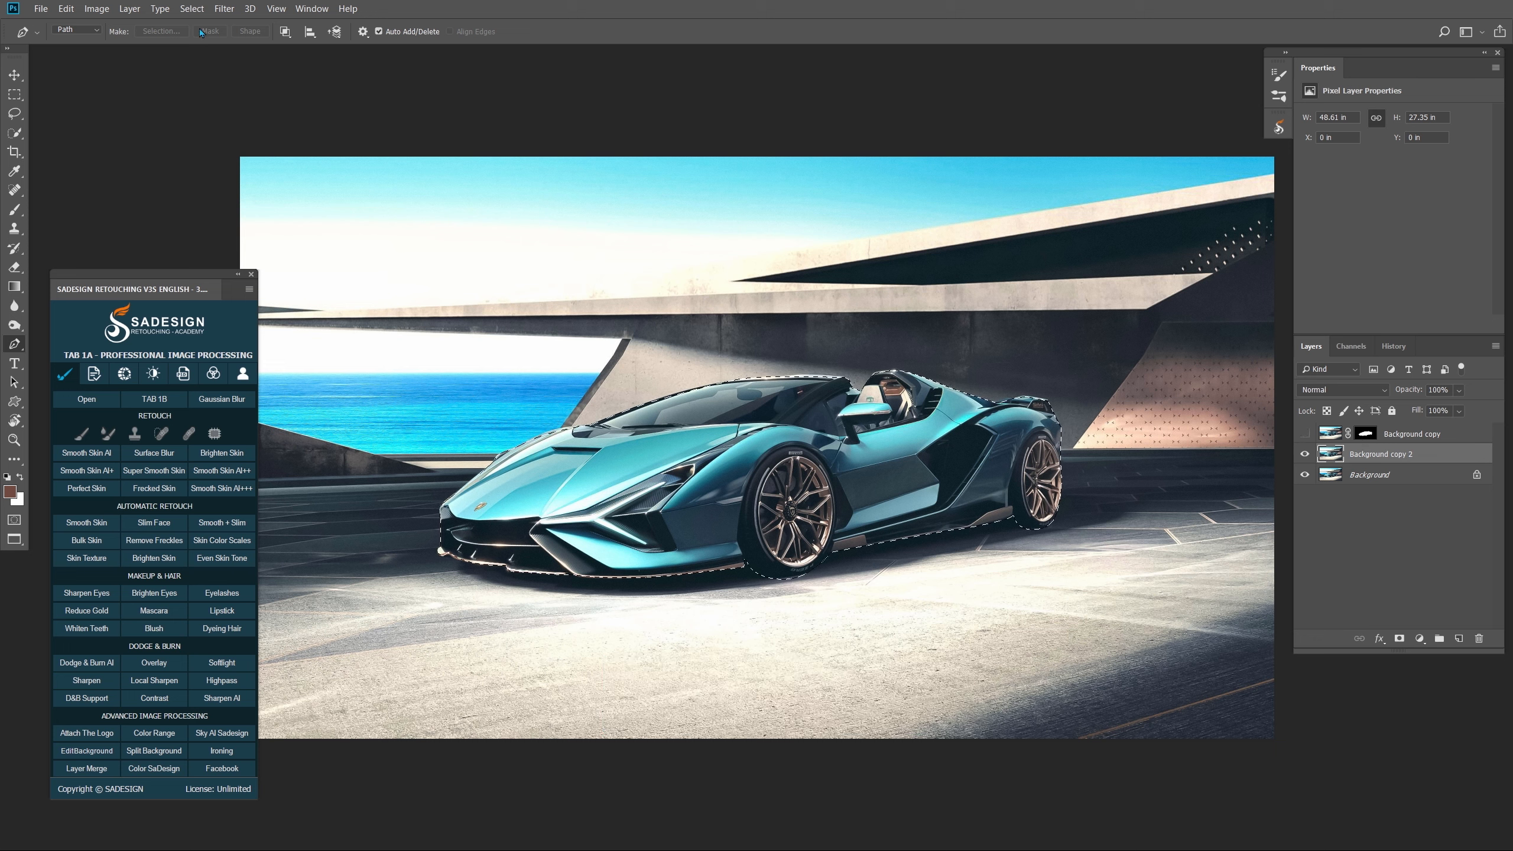
click(191, 9)
- Expand the car selection by 15 pixels
mouse_move(268, 206)
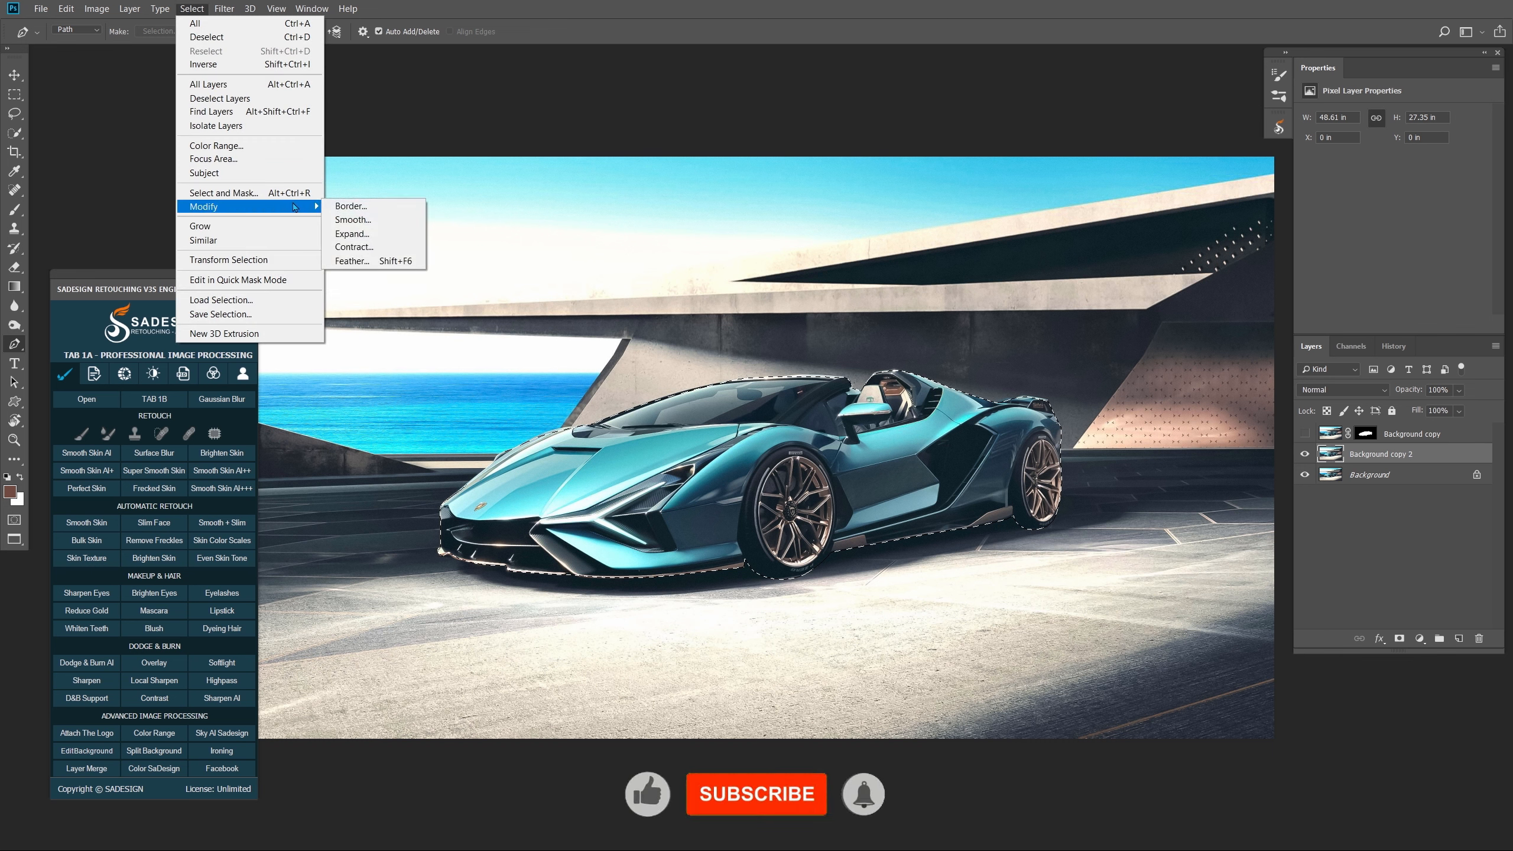
click(351, 233)
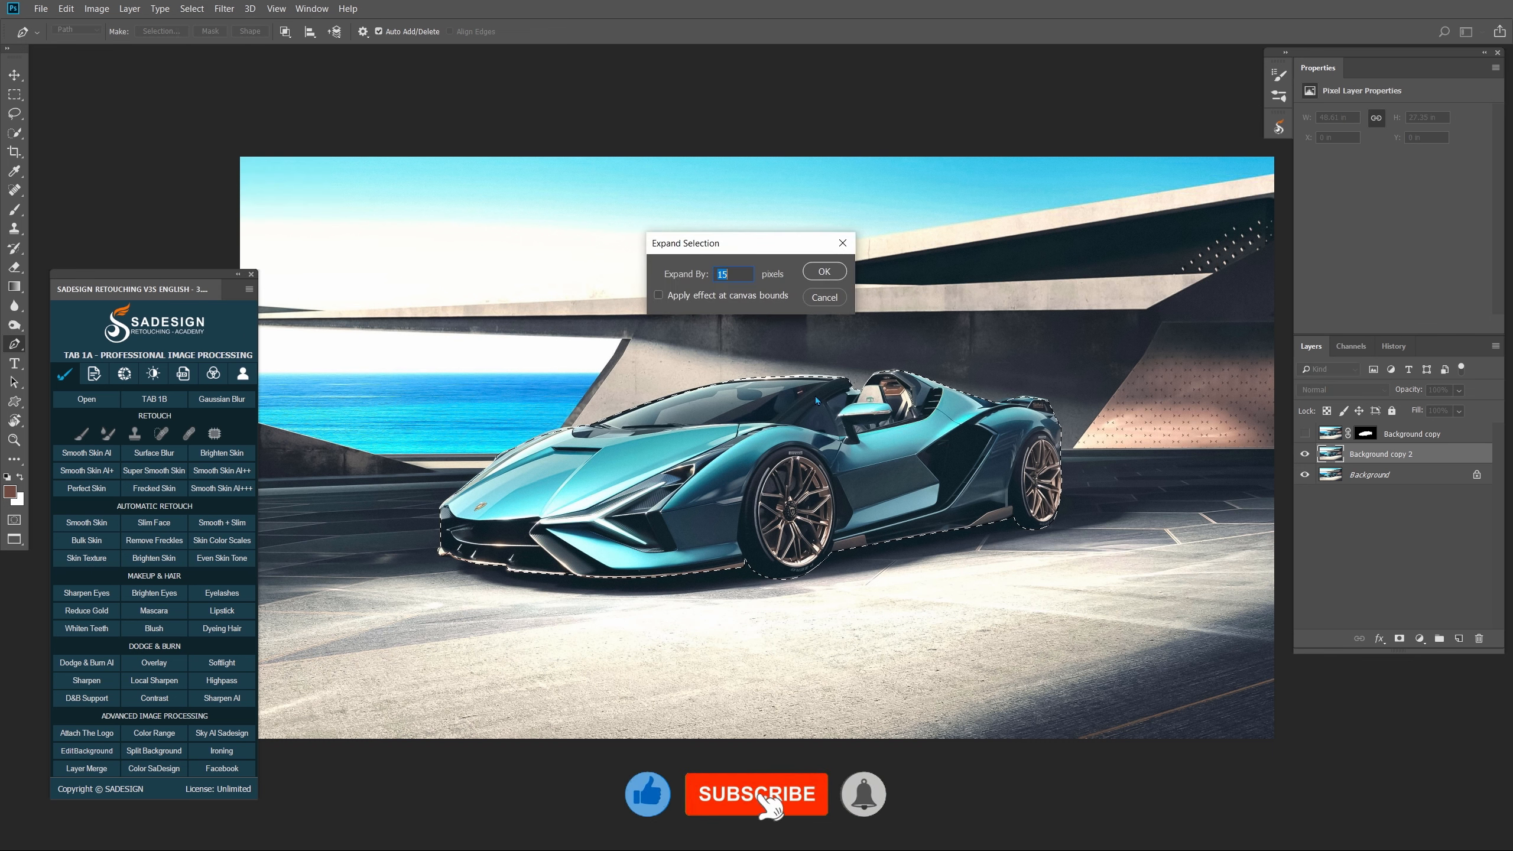
key(Return)
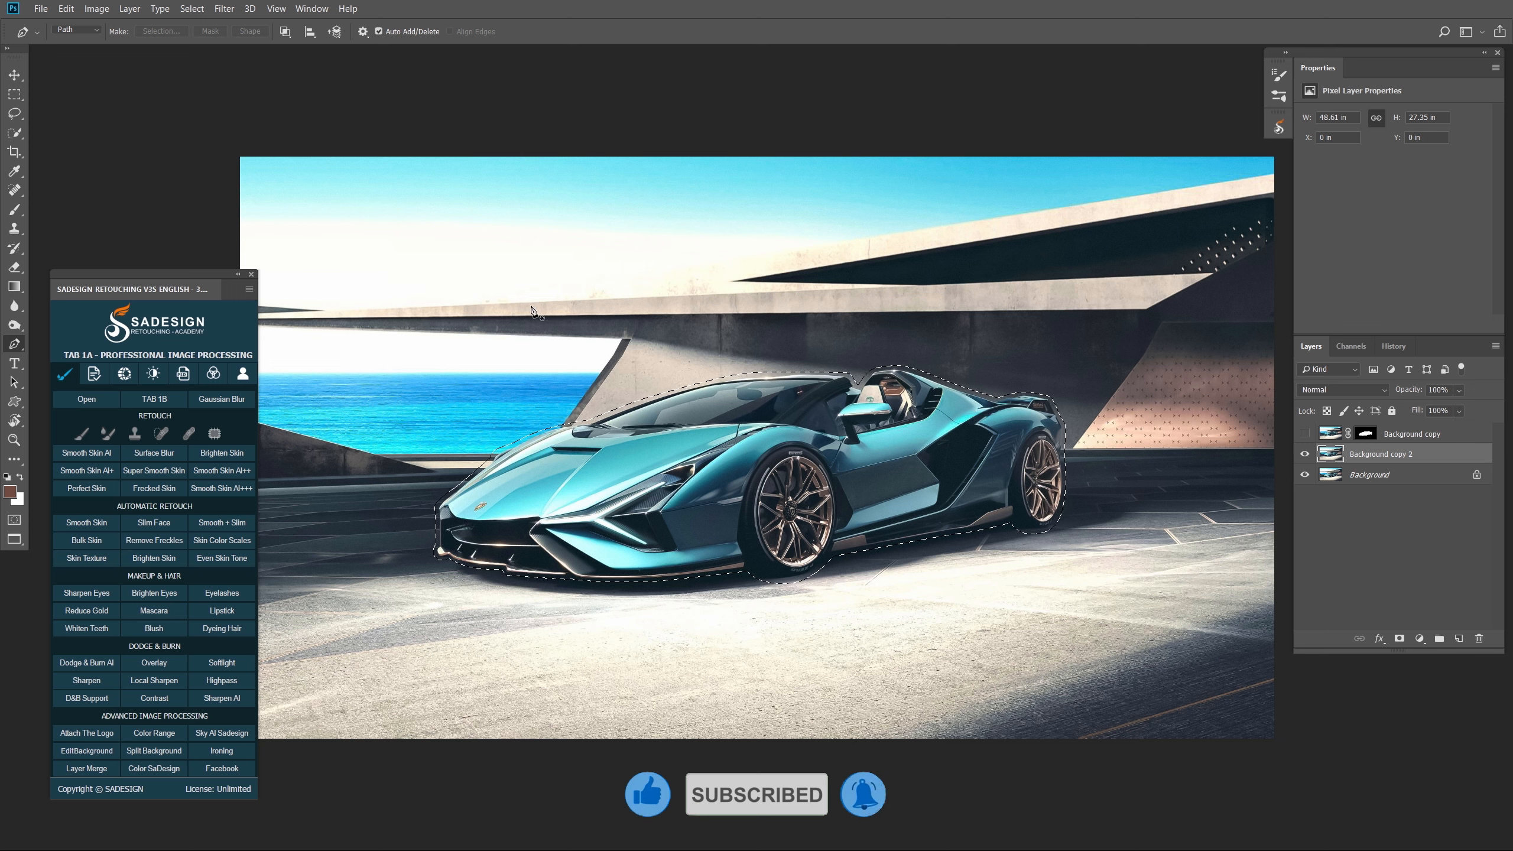
- Content-Aware fill the expanded selection to erase the car from Background copy 2
click(66, 8)
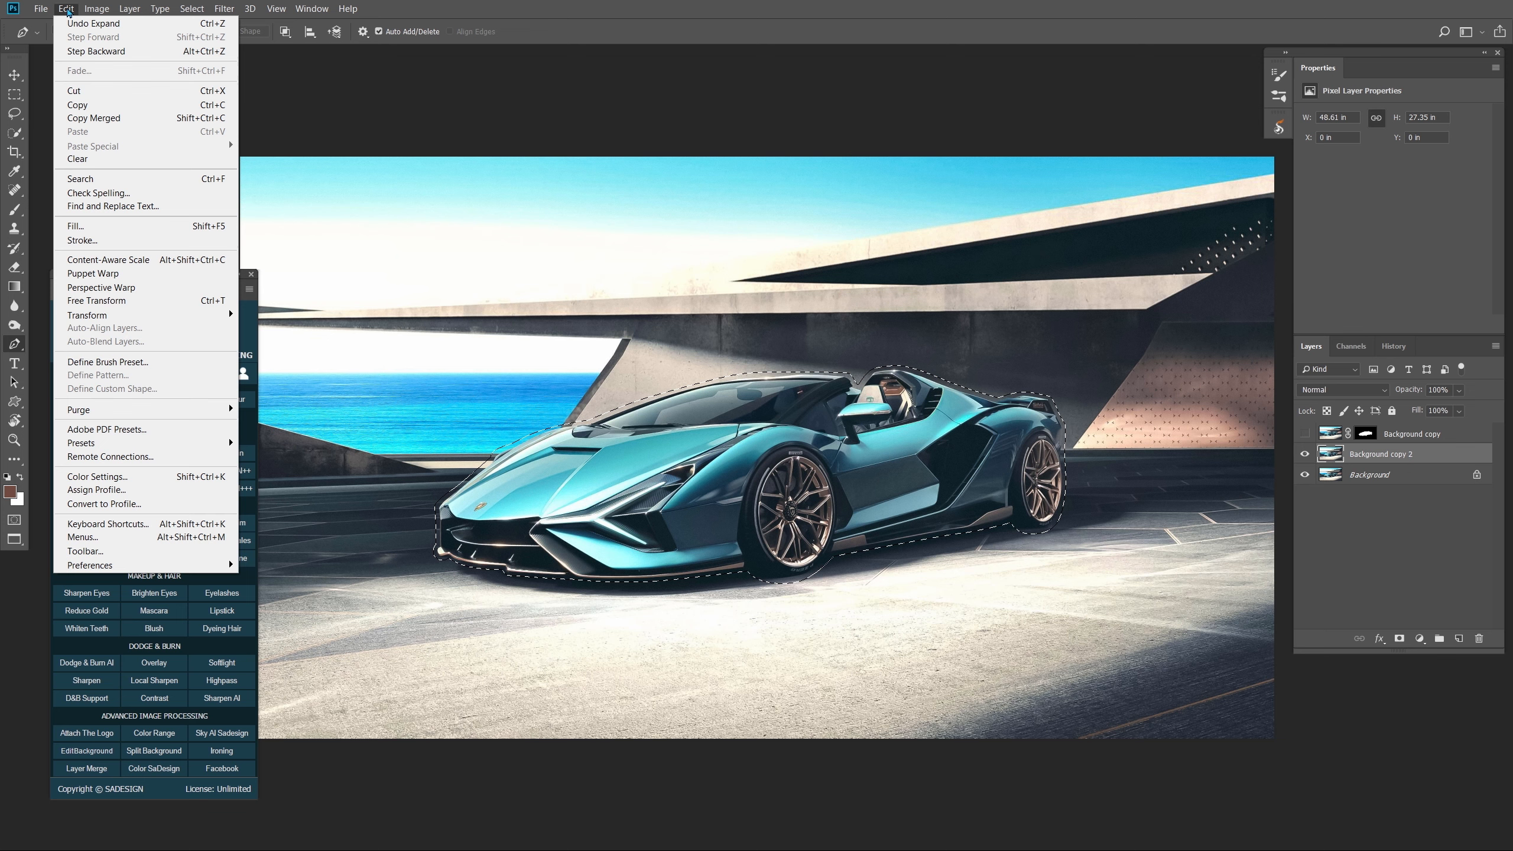
click(210, 227)
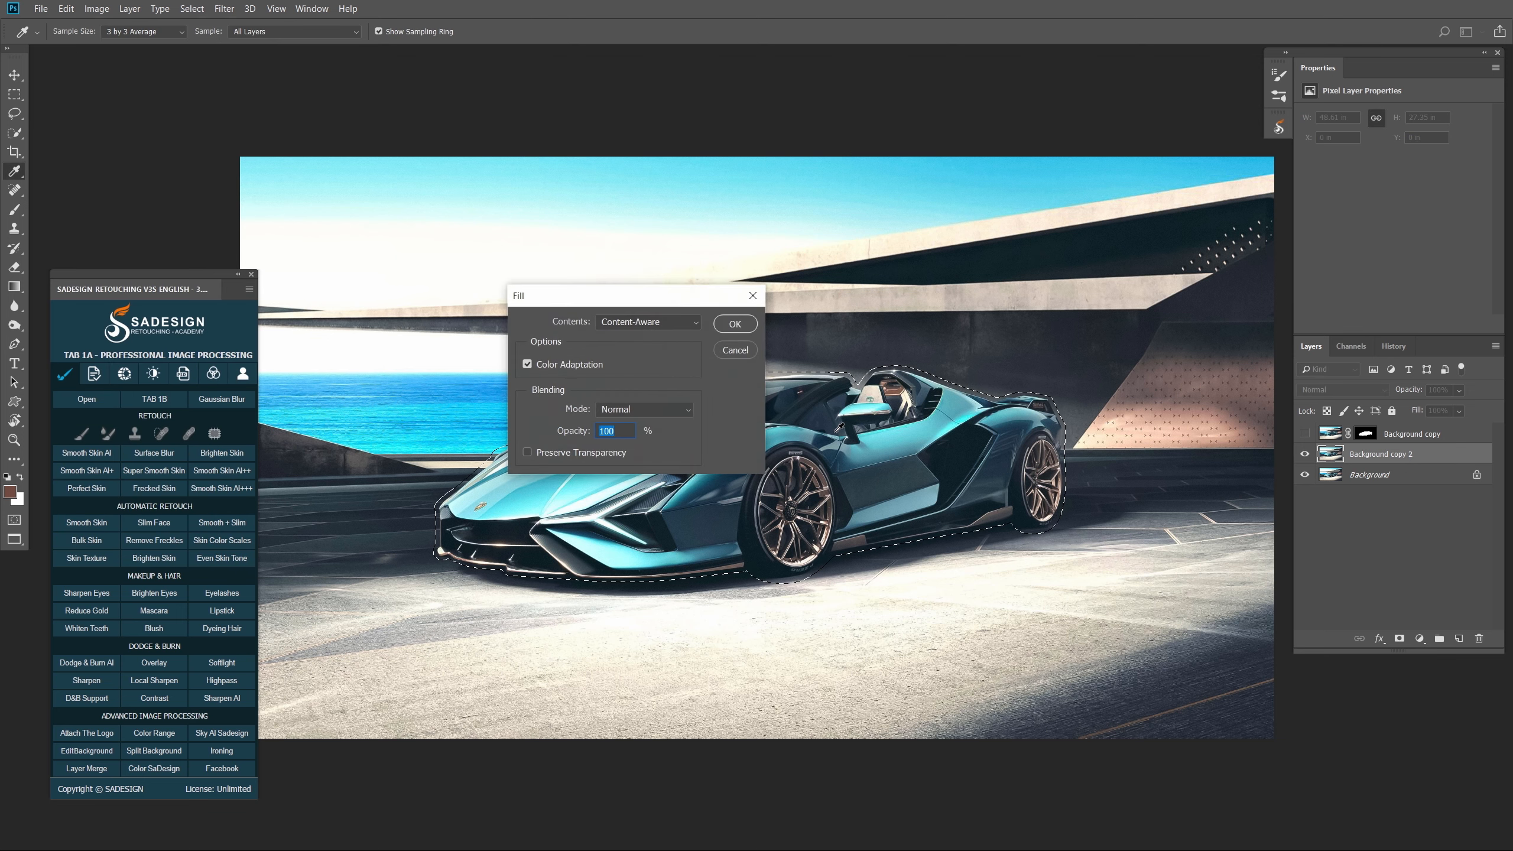
click(733, 326)
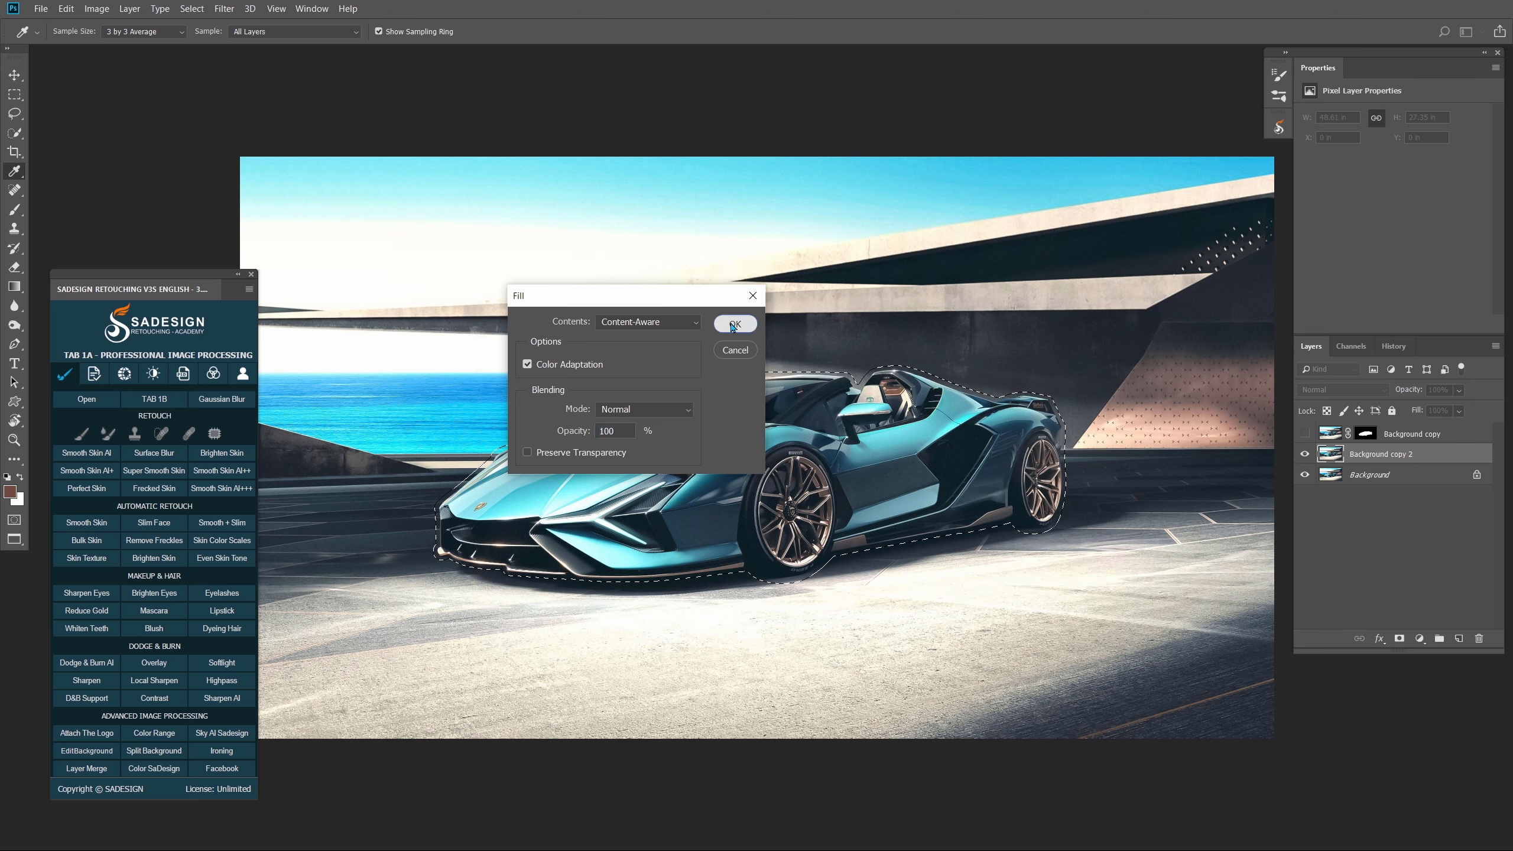
key(p)
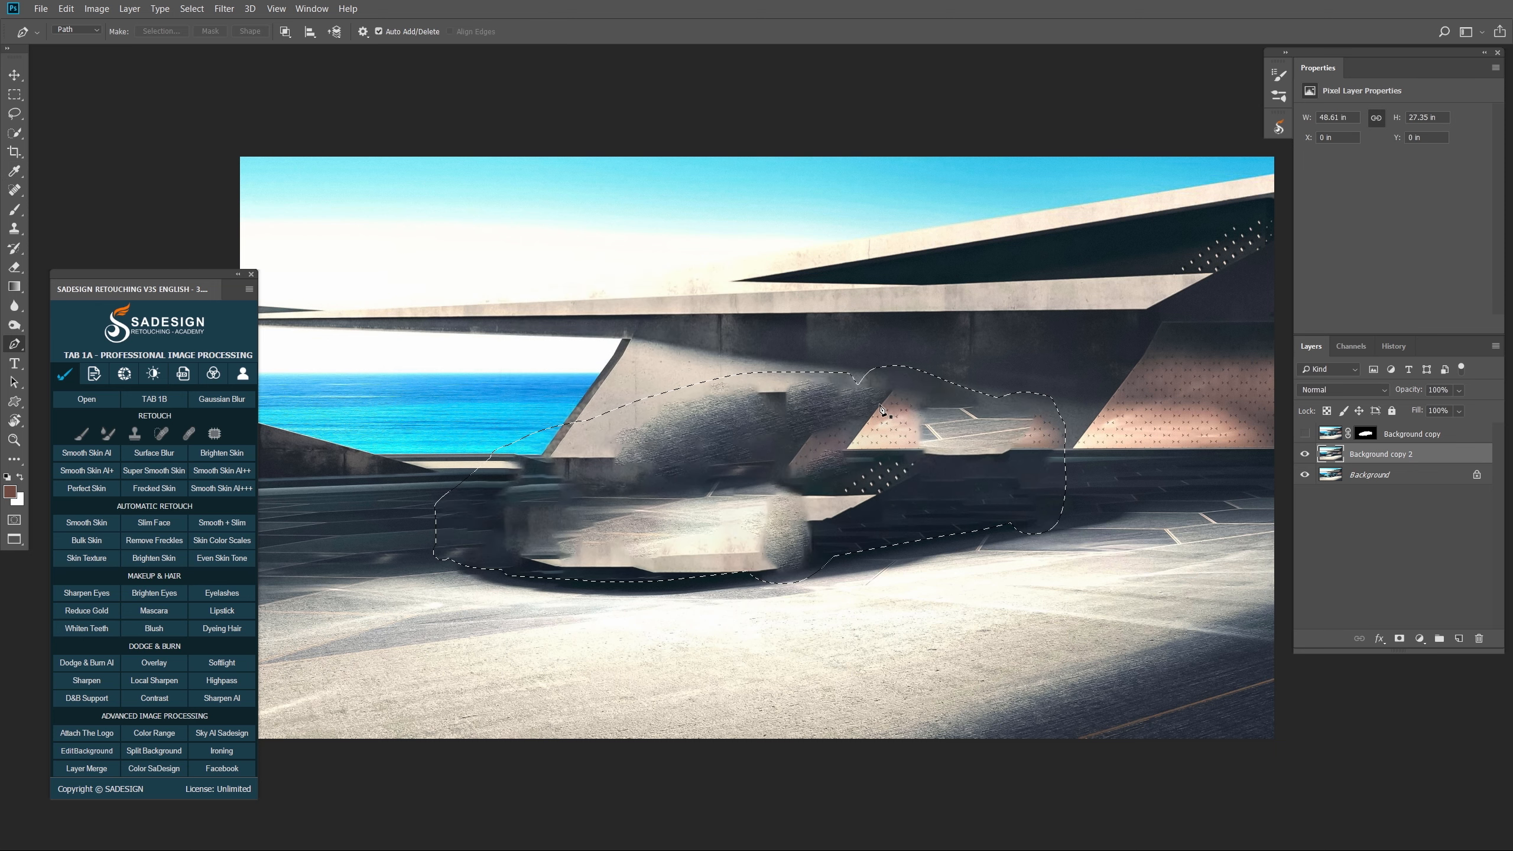
- Show the masked car layer again and convert Background copy and Background copy 2 to smart objects
click(1304, 434)
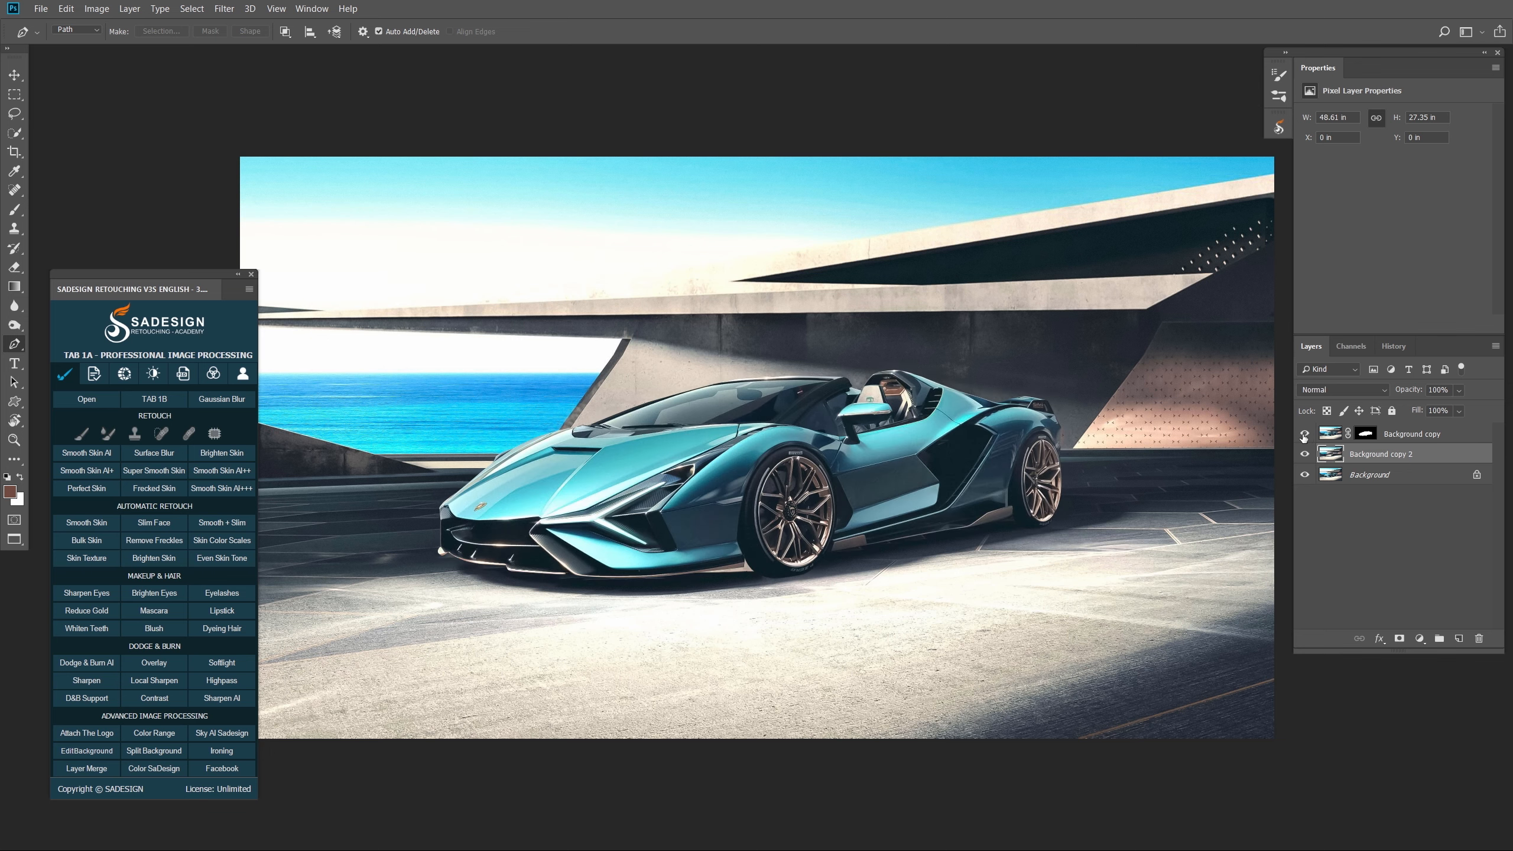
right_click(1425, 439)
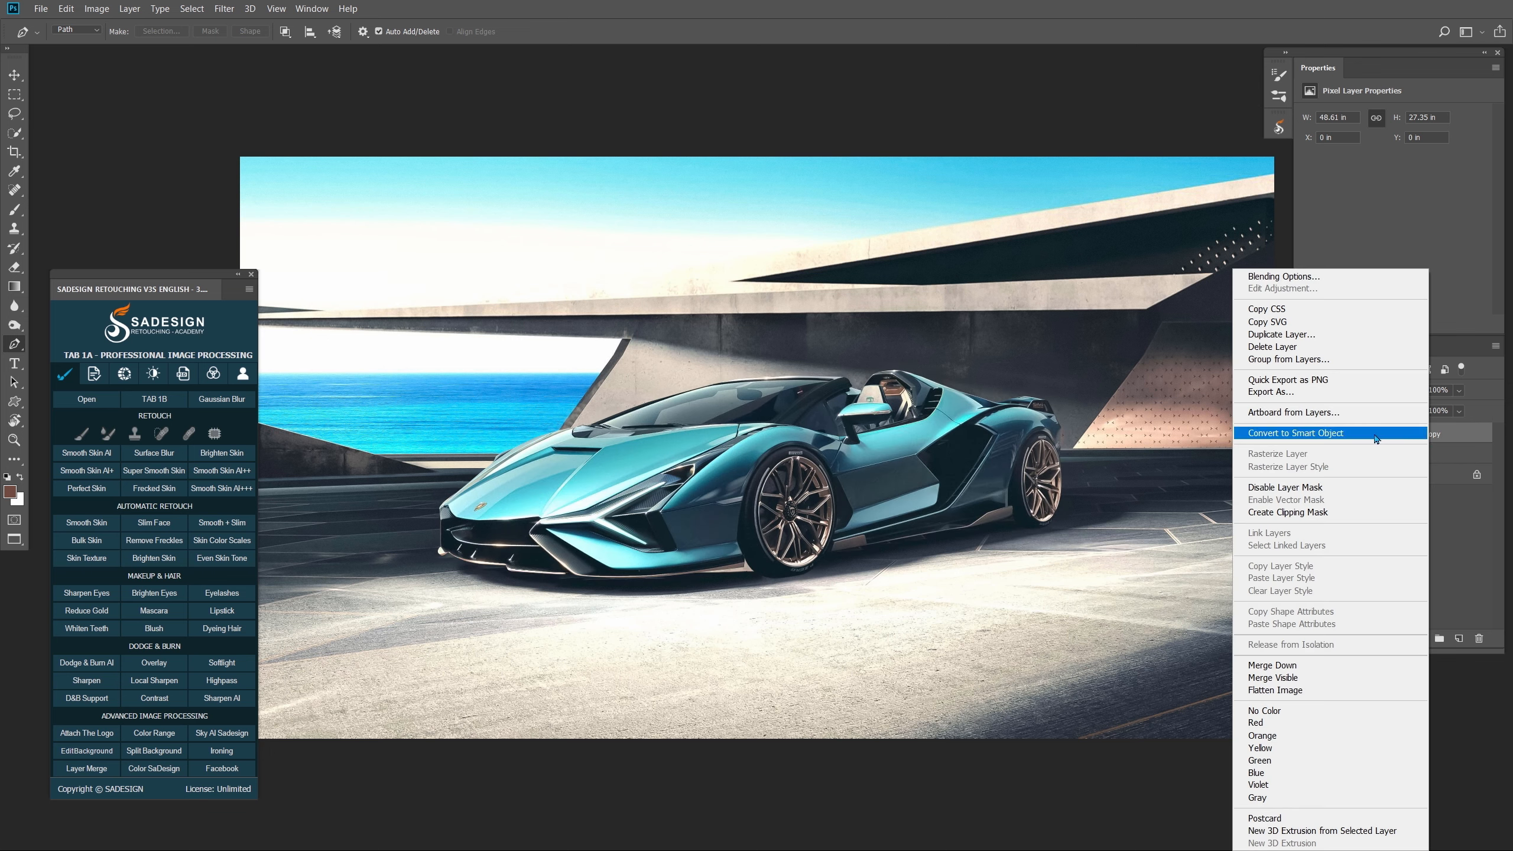
click(1376, 439)
right_click(1411, 456)
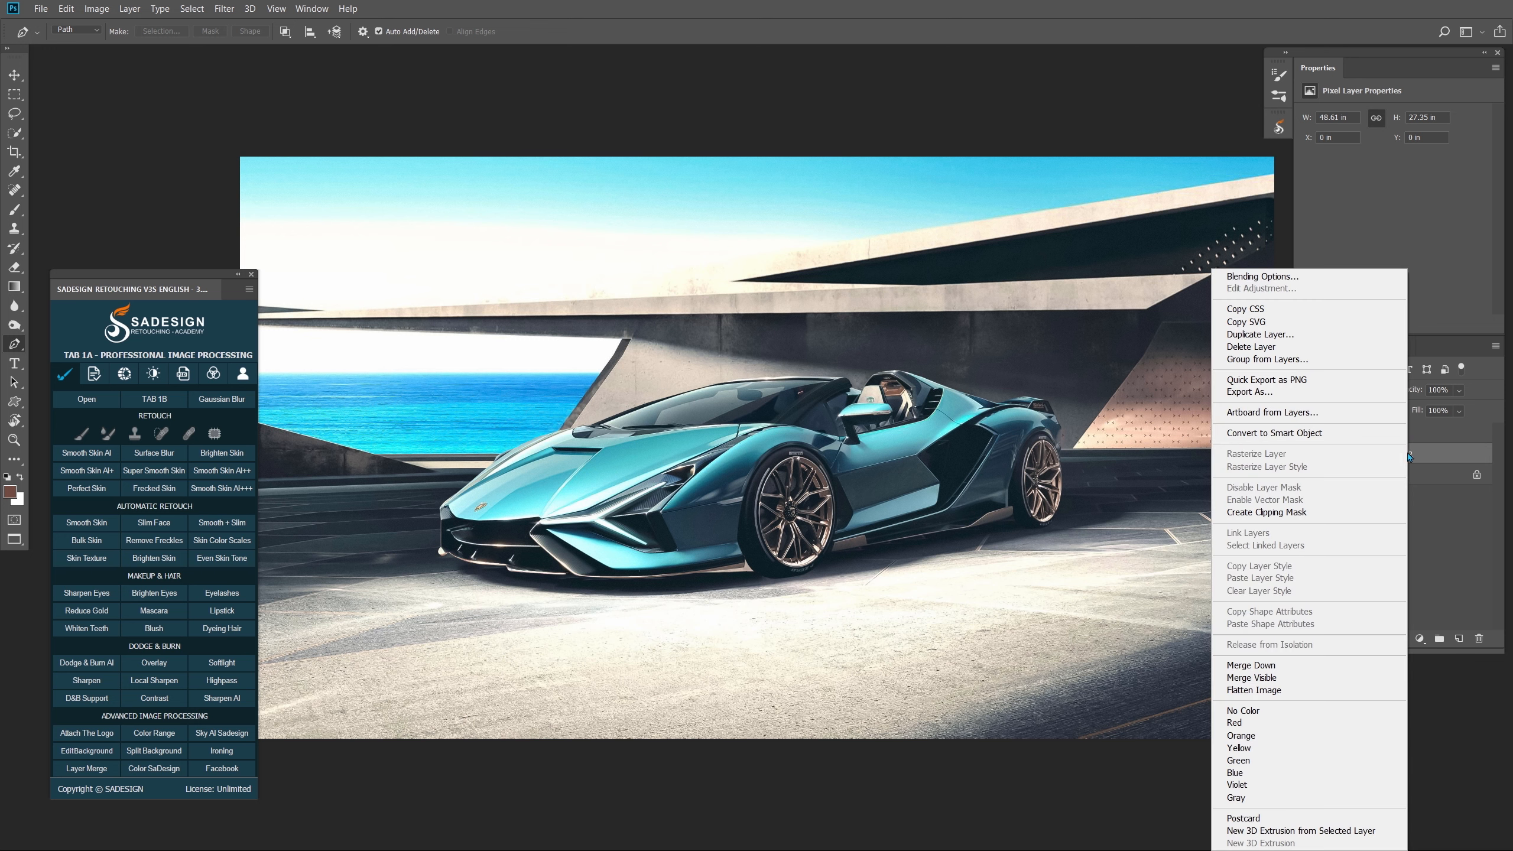
click(1338, 438)
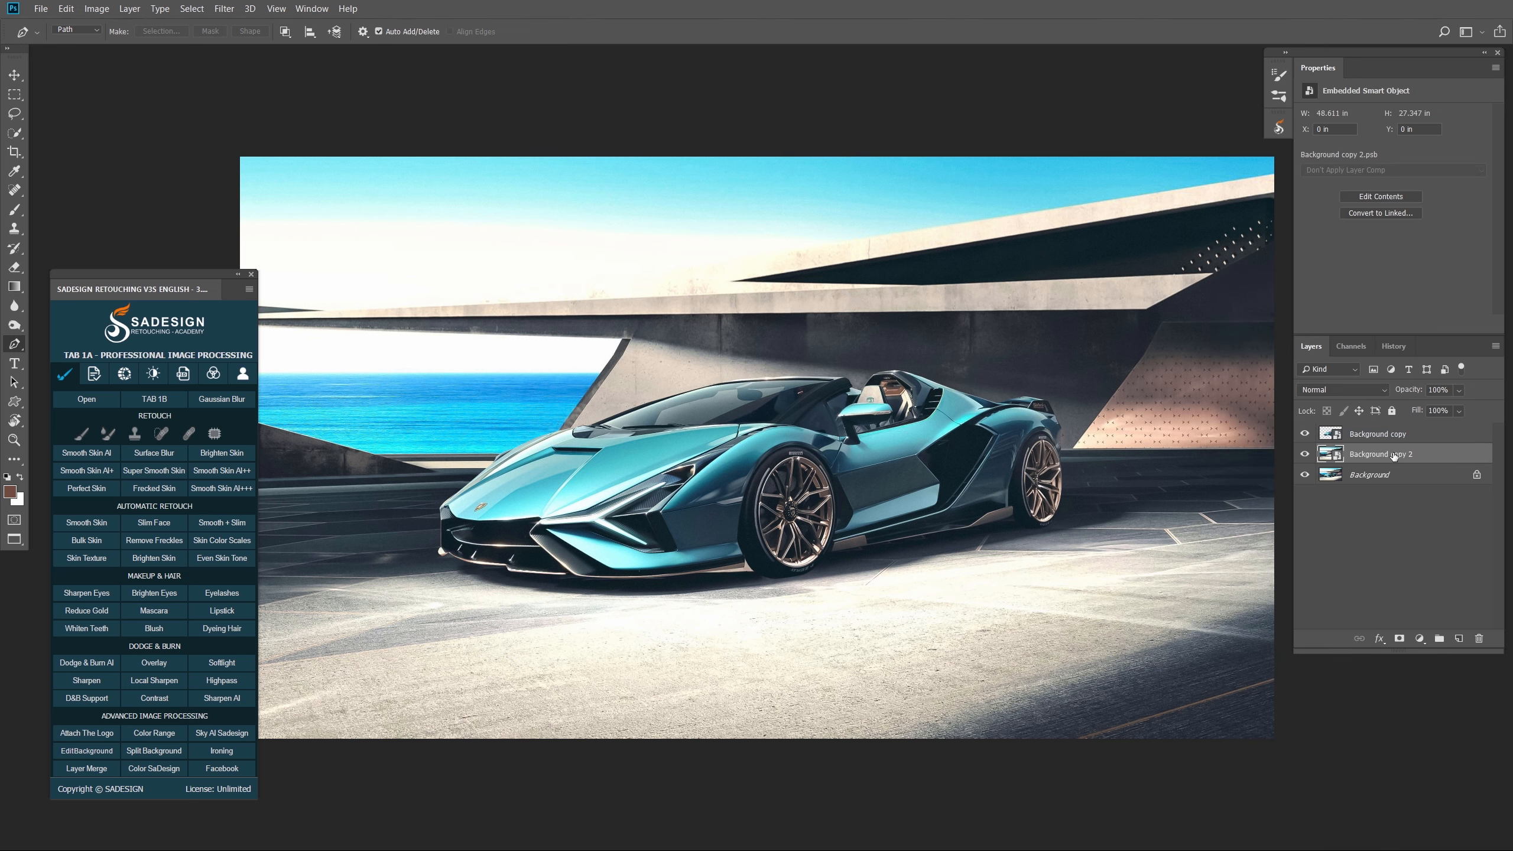
click(222, 8)
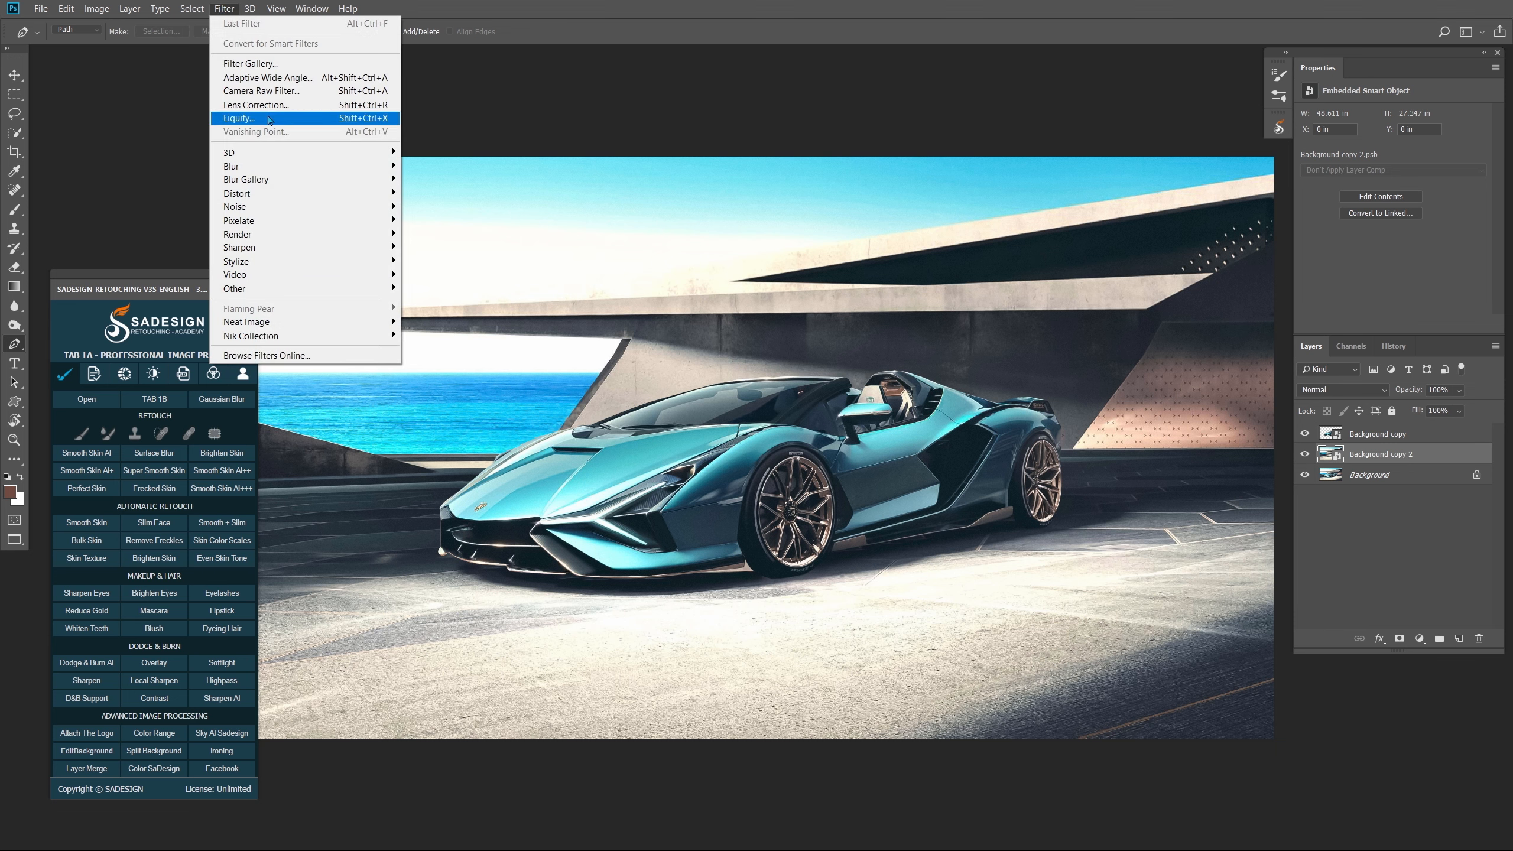
mouse_move(374, 185)
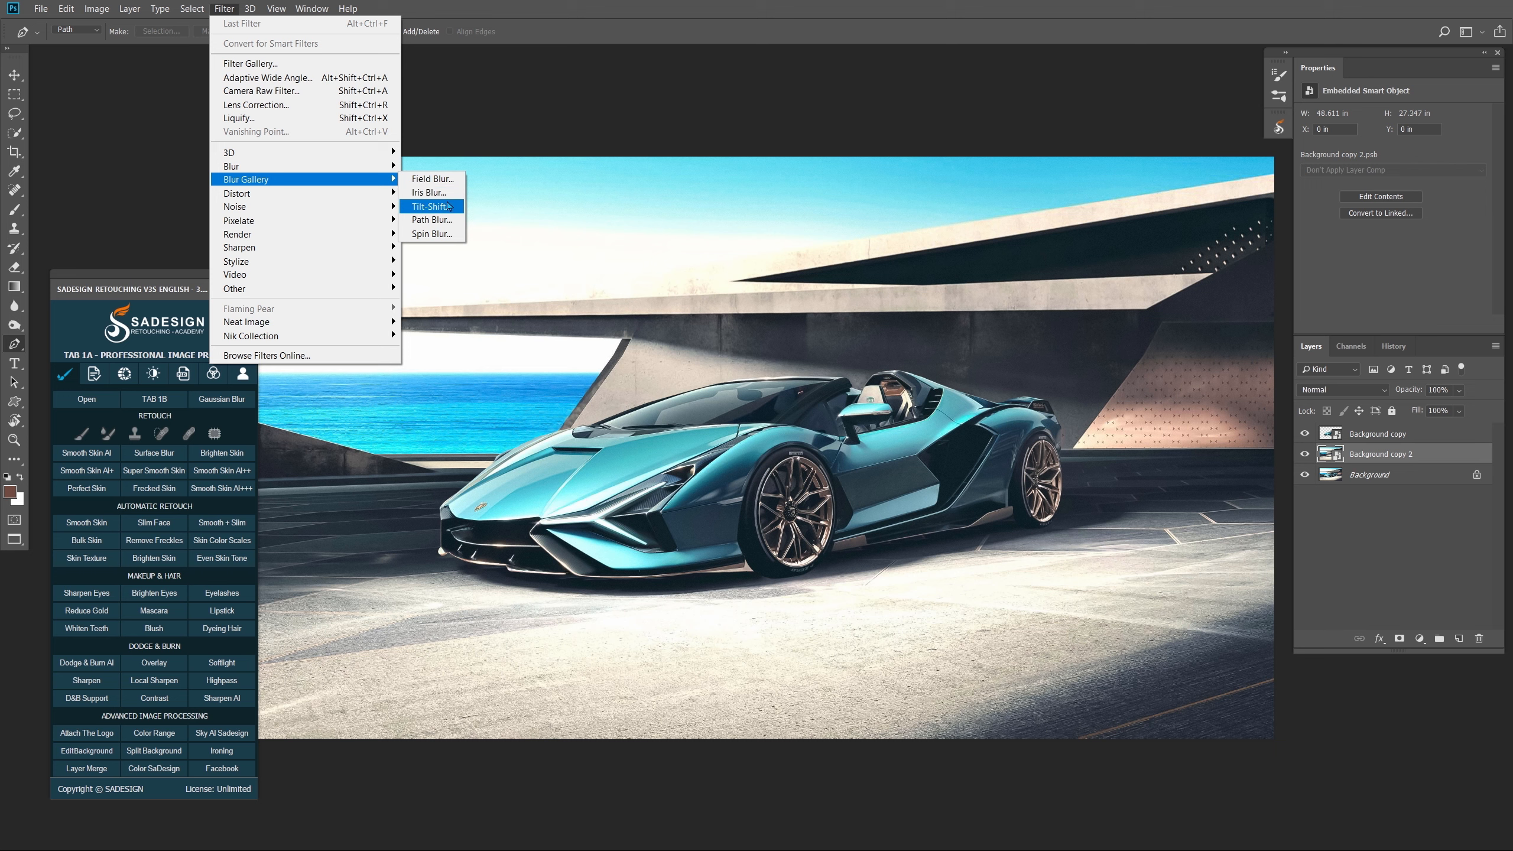
- Start a Path Blur and draw six right-to-left streak paths across the sky, wall and floor
click(450, 220)
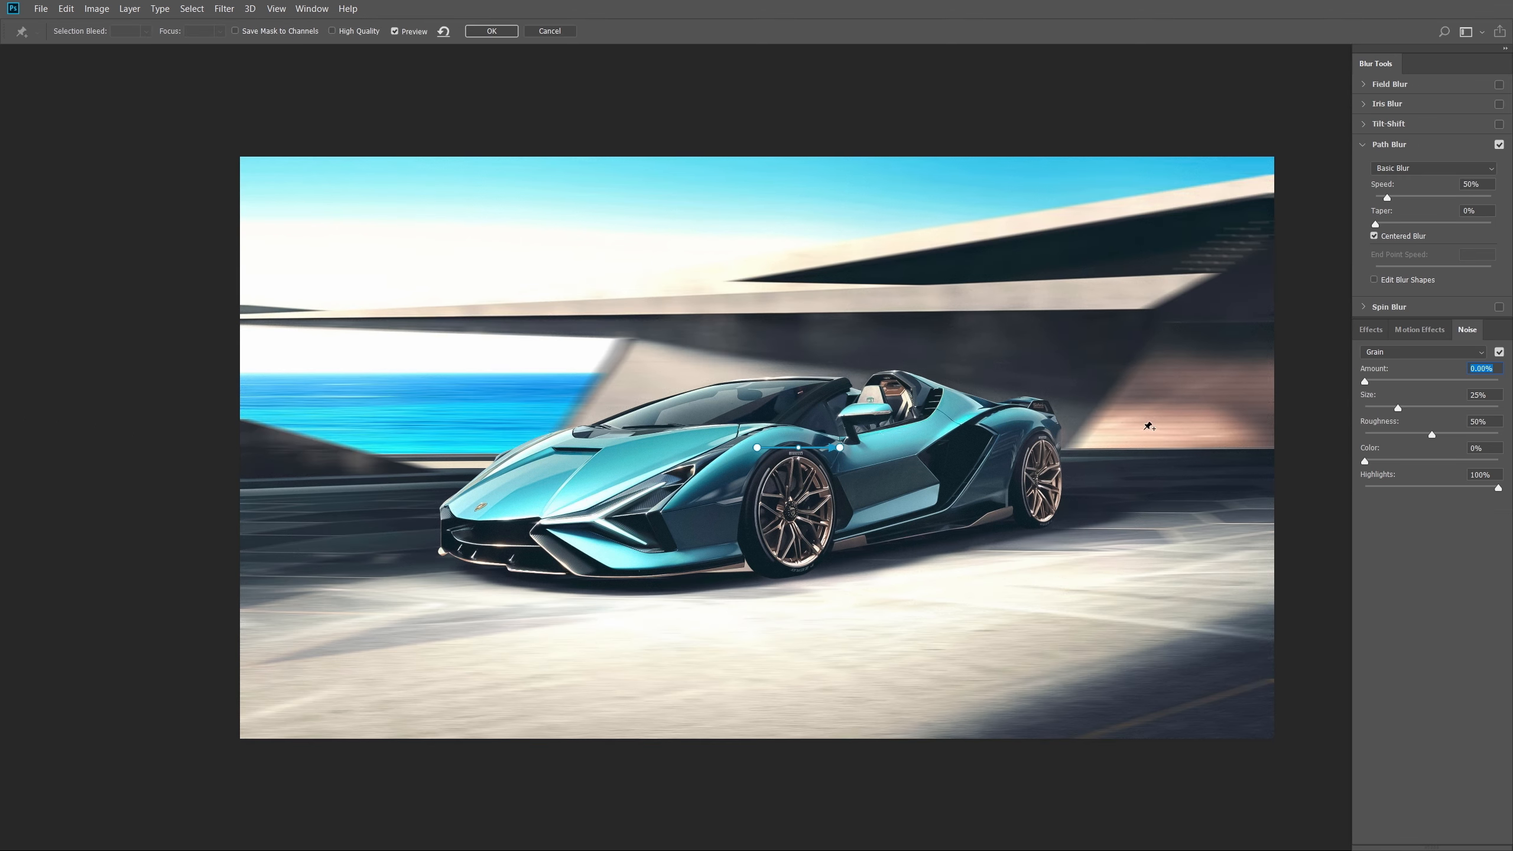
drag(758, 450, 1272, 459)
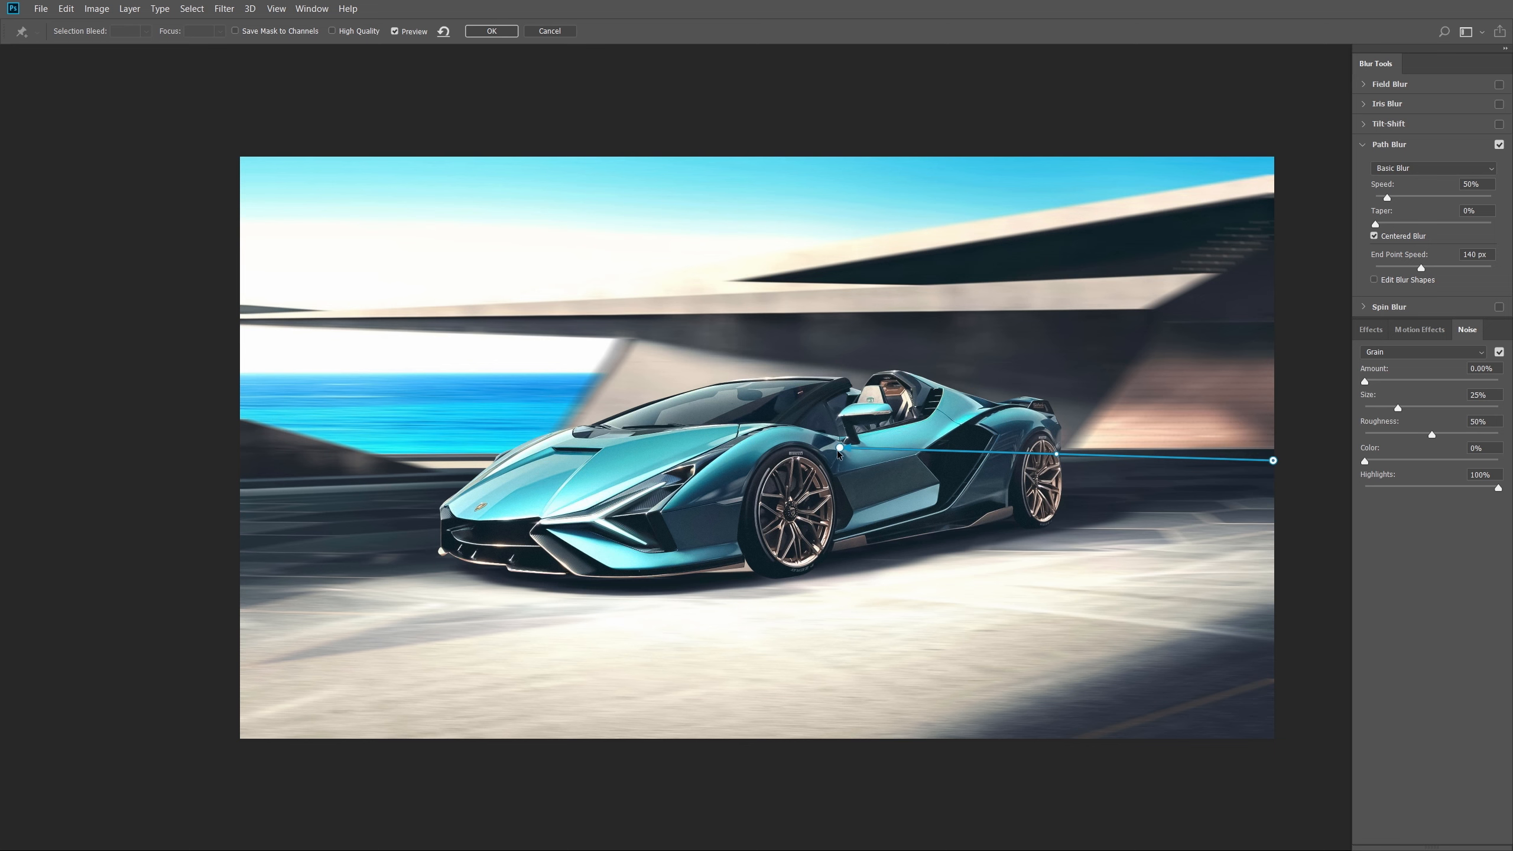
drag(834, 447, 264, 480)
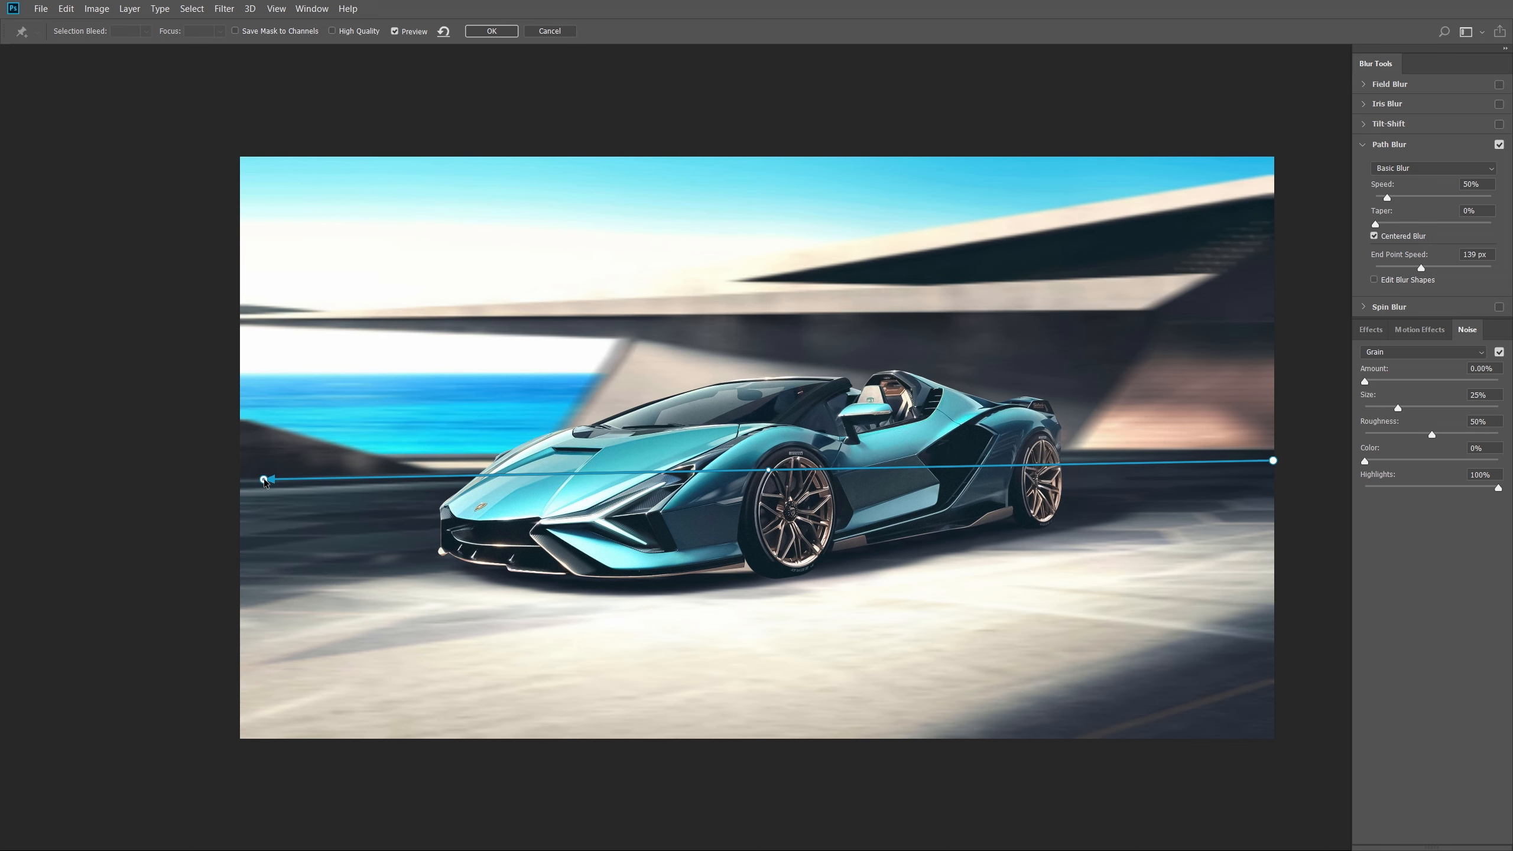
click(1245, 408)
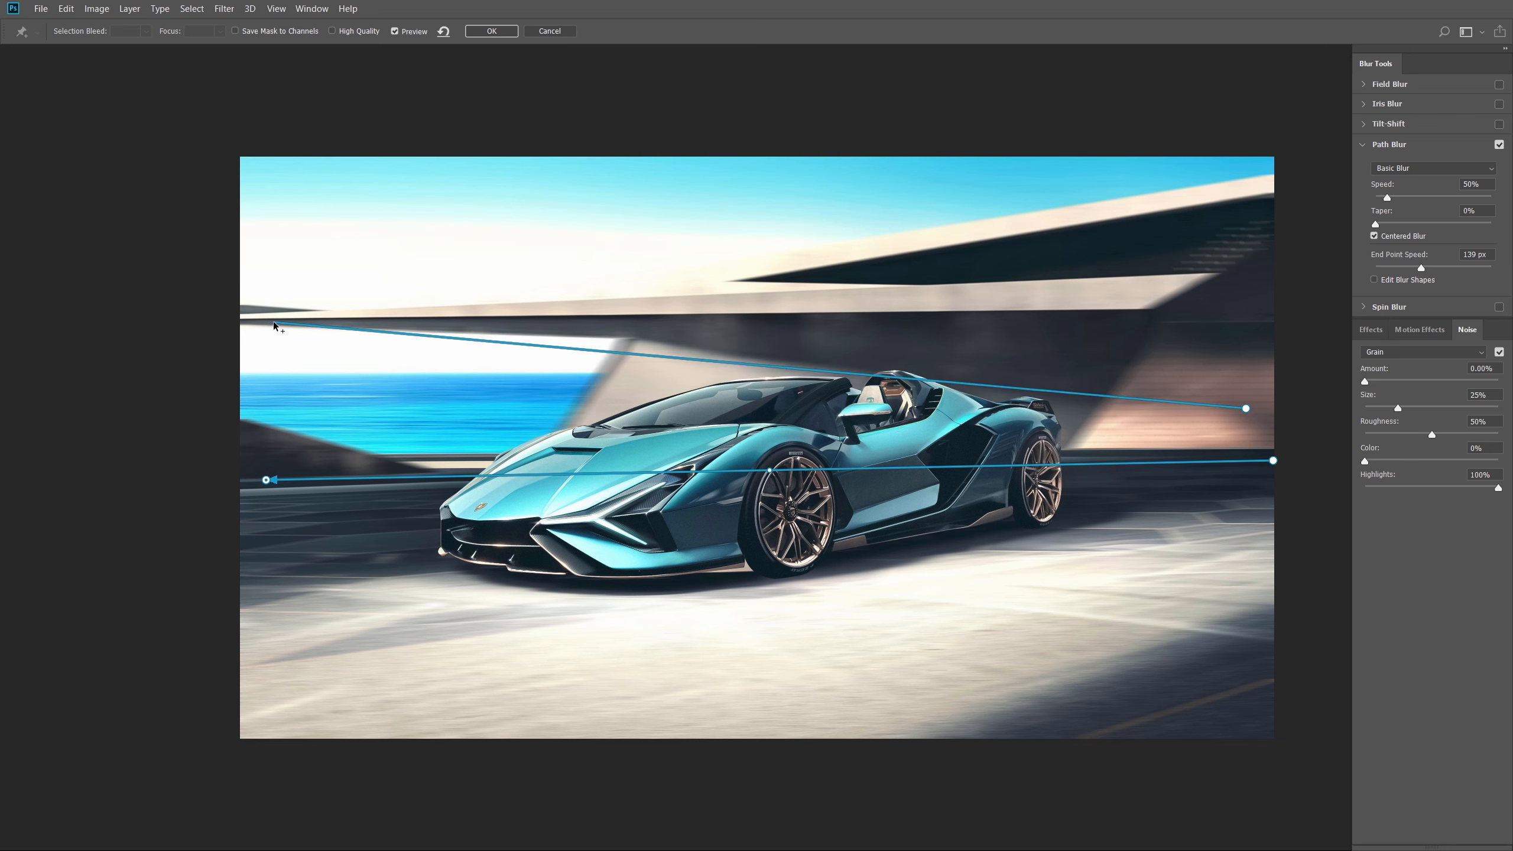
double_click(278, 322)
click(1213, 338)
double_click(490, 212)
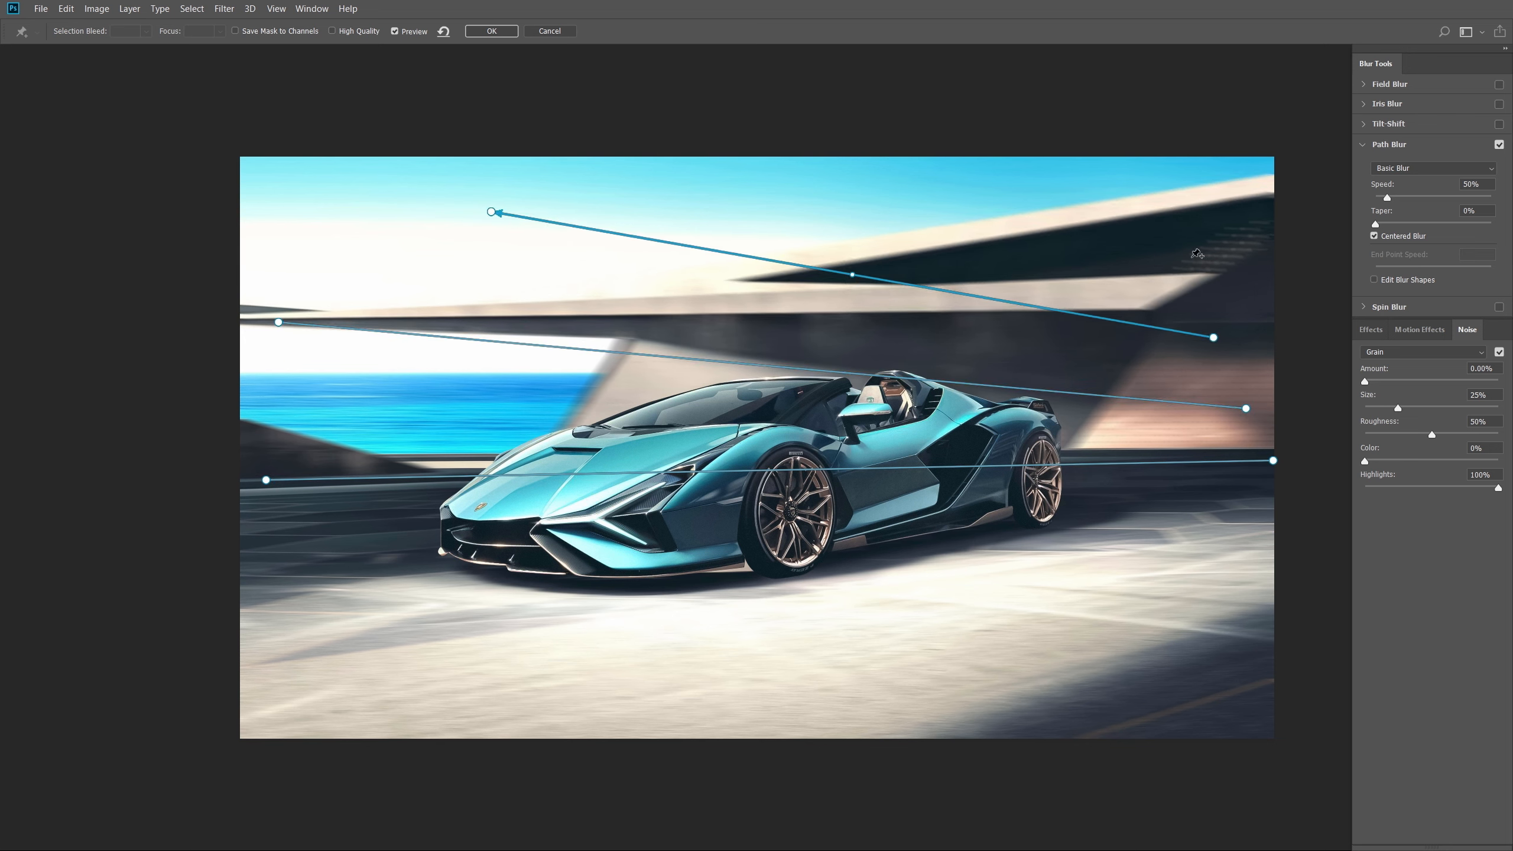
click(1229, 262)
double_click(916, 185)
click(1223, 524)
double_click(322, 641)
click(1234, 597)
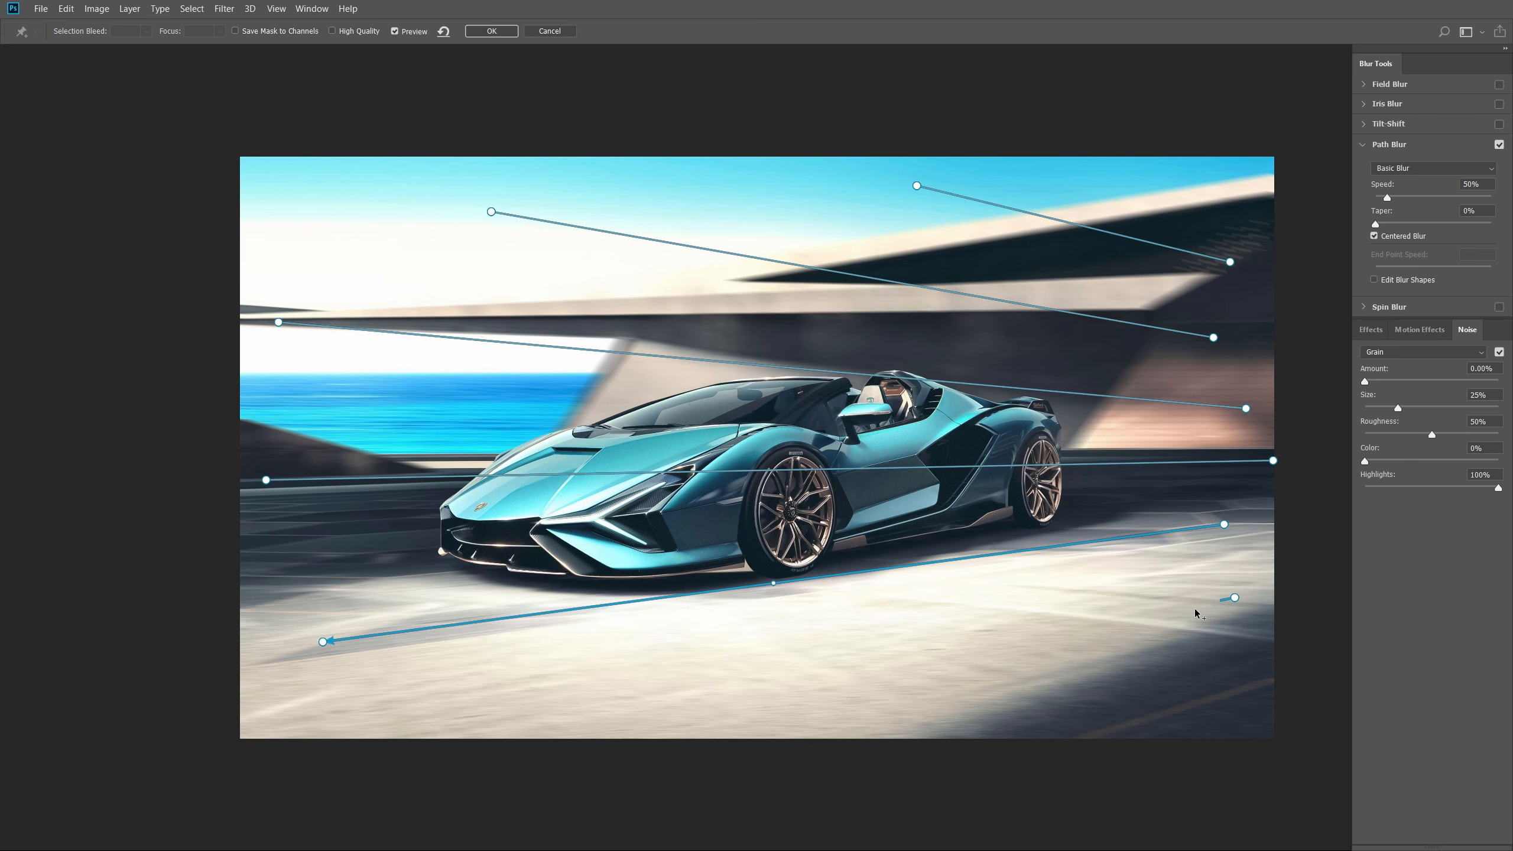
double_click(753, 720)
- Adjust the paths' right endpoints and enable Edit Blur Shapes
drag(1272, 460, 1243, 464)
drag(1213, 337, 1242, 356)
drag(1230, 261, 1256, 282)
drag(1245, 408, 1236, 407)
drag(1244, 464, 1237, 462)
drag(1224, 524, 1249, 521)
drag(1233, 597, 1264, 584)
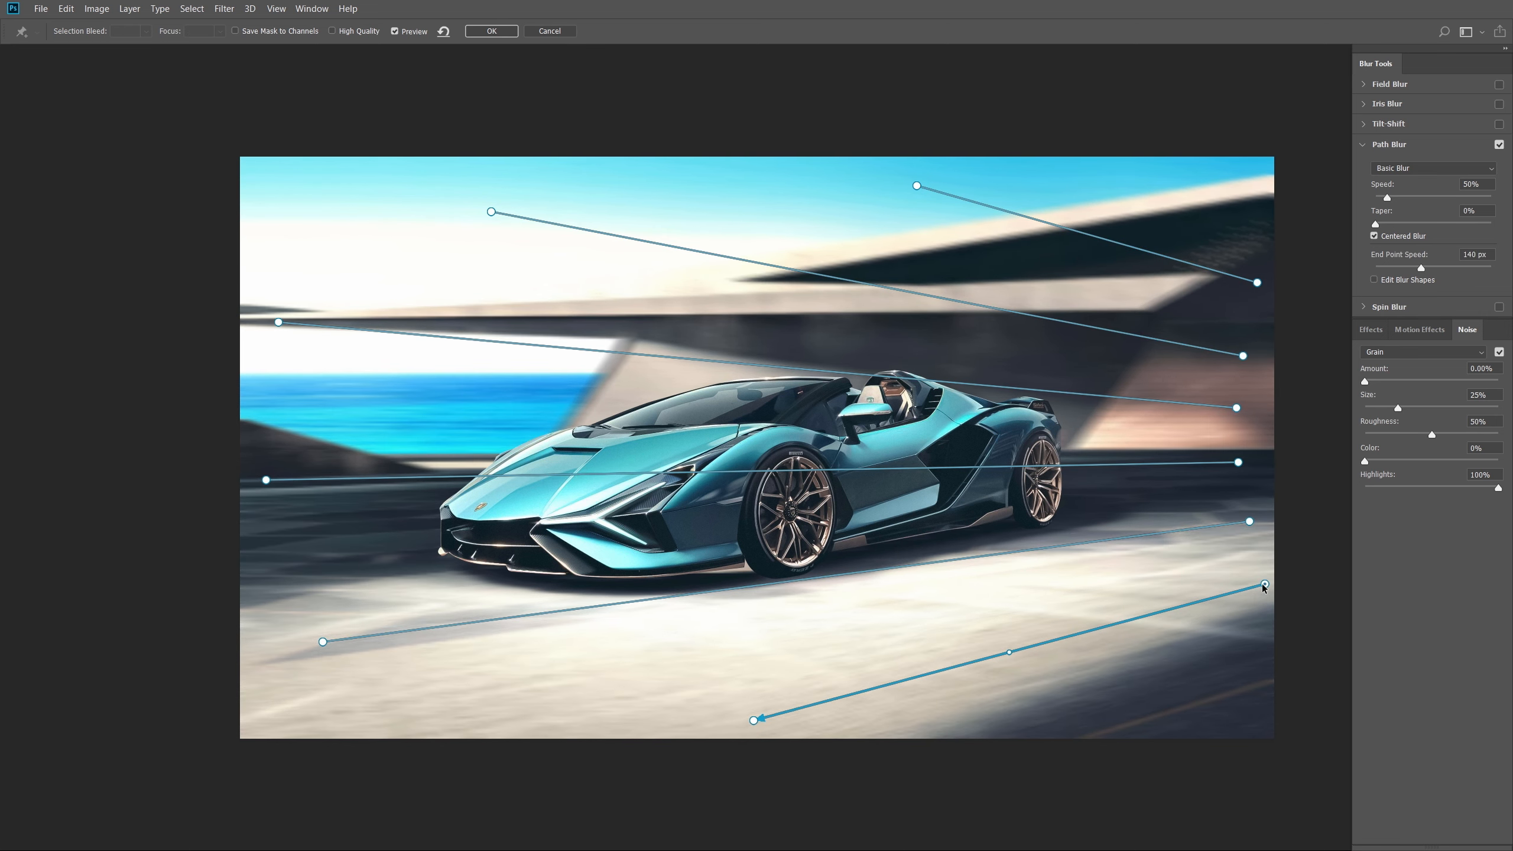
click(1374, 280)
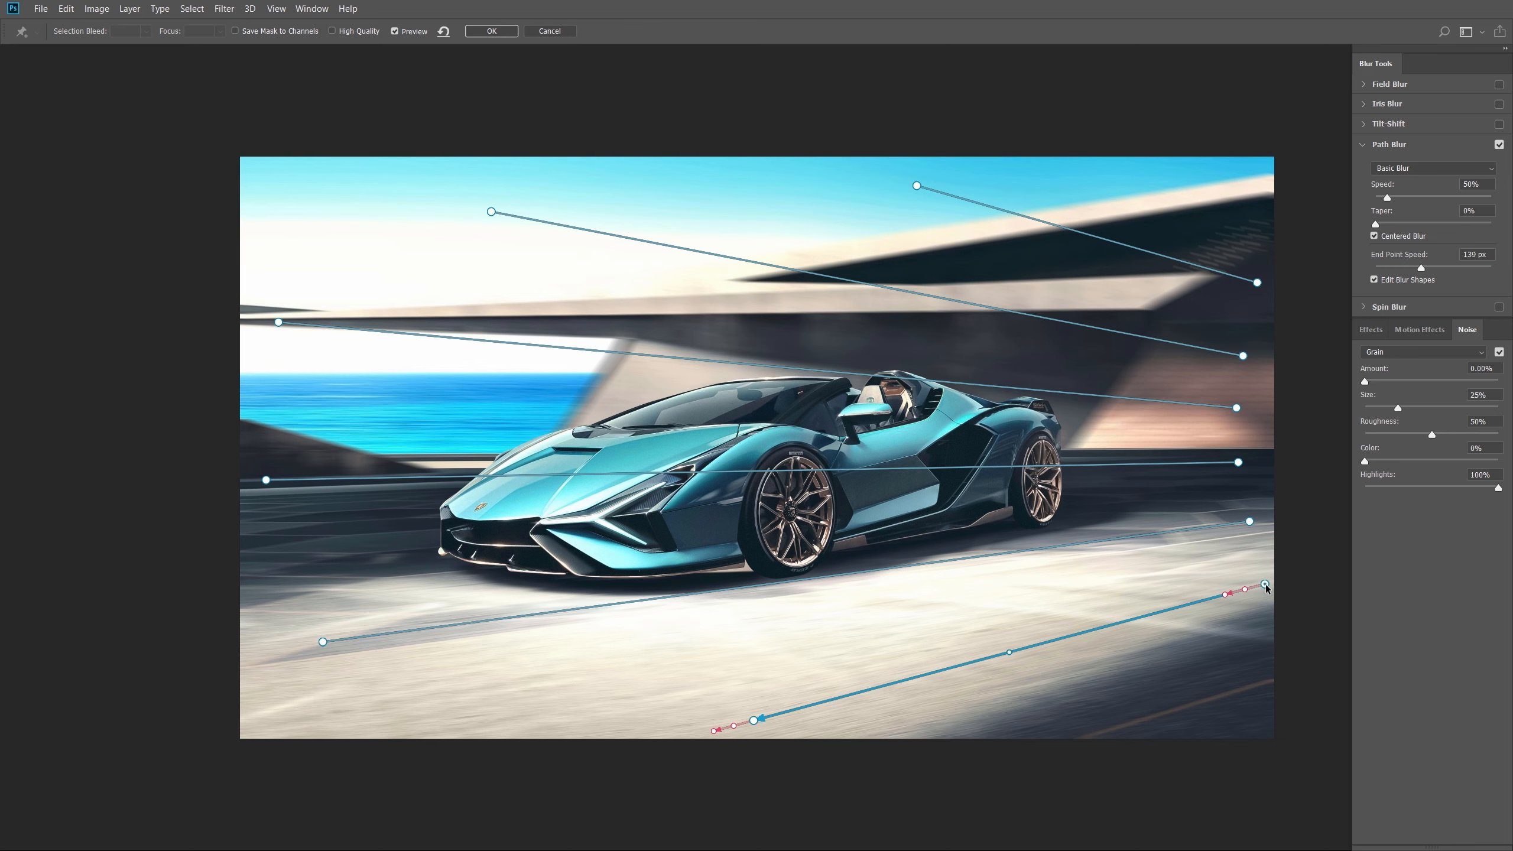
- Set End Point Speed 0 on a right end and 400 on the bottom and lower paths' left ends
click(1480, 255)
text(0)
click(755, 721)
click(1476, 255)
text(400)
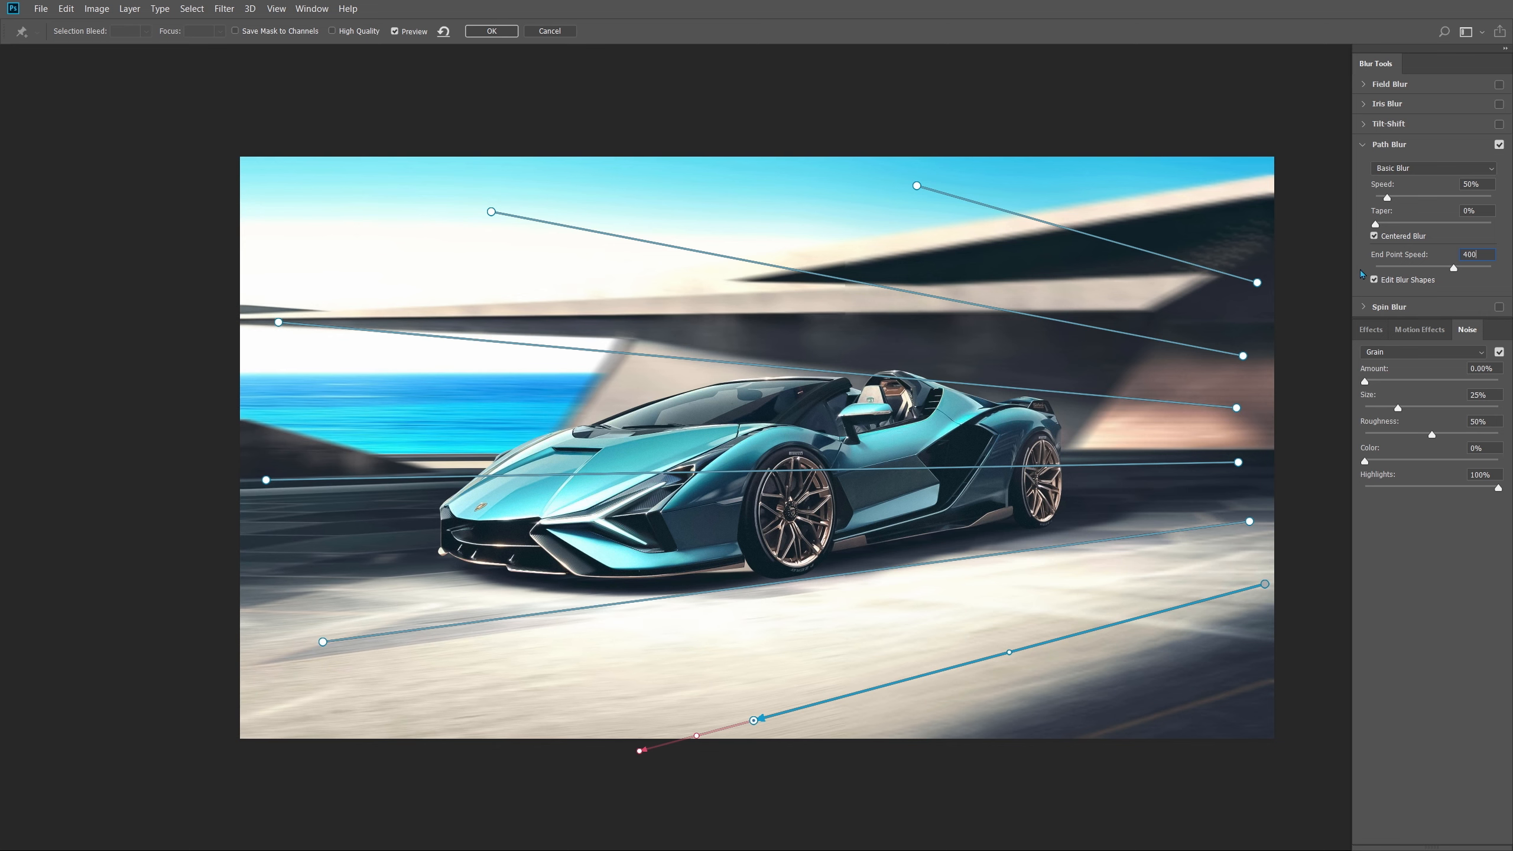
click(1249, 521)
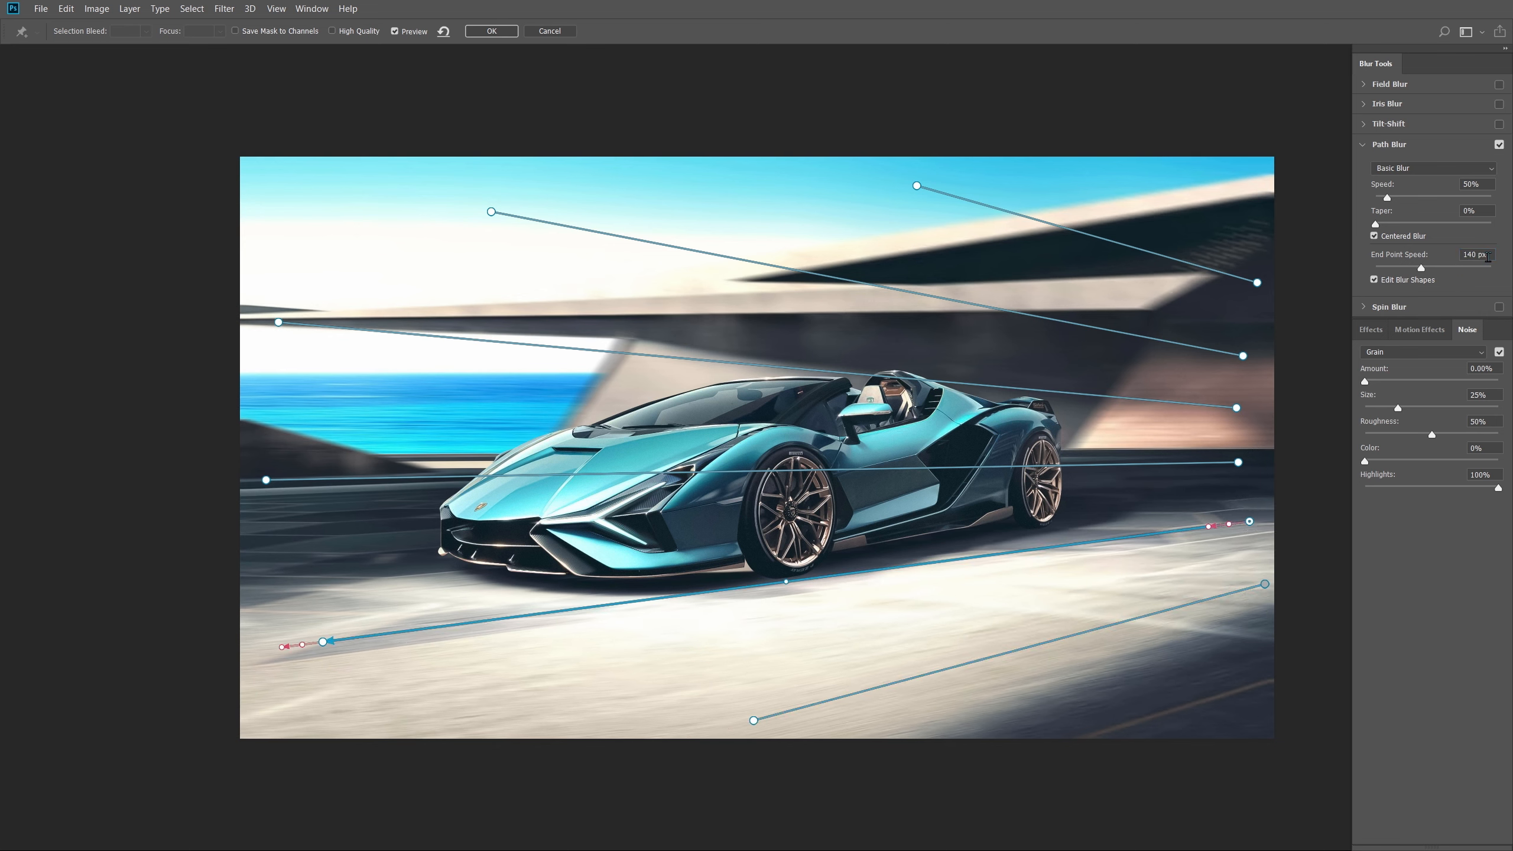
click(323, 641)
click(1483, 255)
text(400)
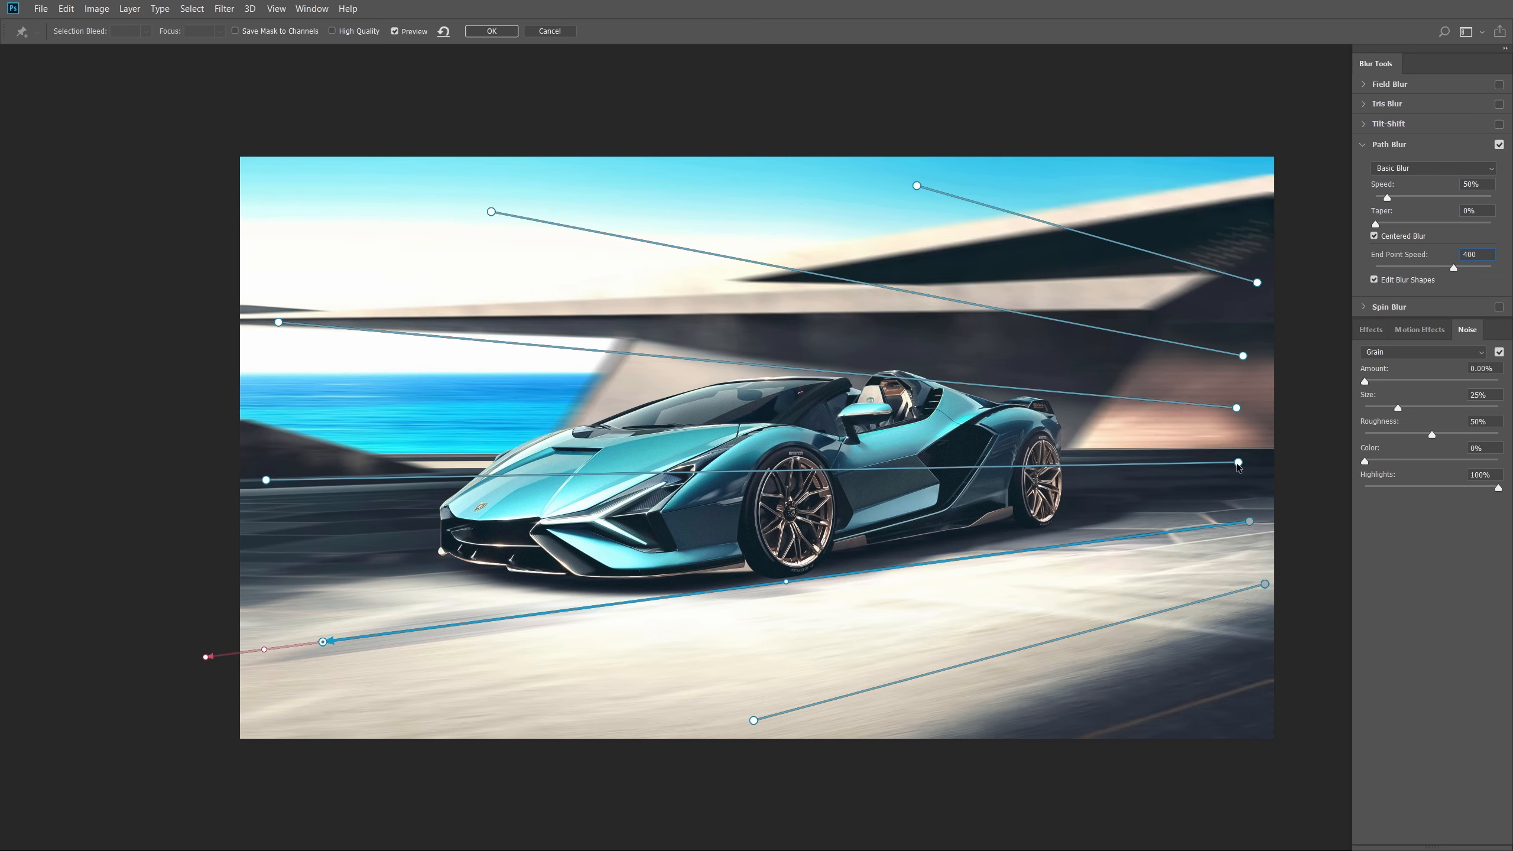
- Give the middle, second and upper paths 0 speed at right ends and 400 at left ends
click(266, 480)
click(1236, 409)
text(0)
click(278, 323)
text(400)
click(1242, 355)
text(0)
click(916, 186)
text(400)
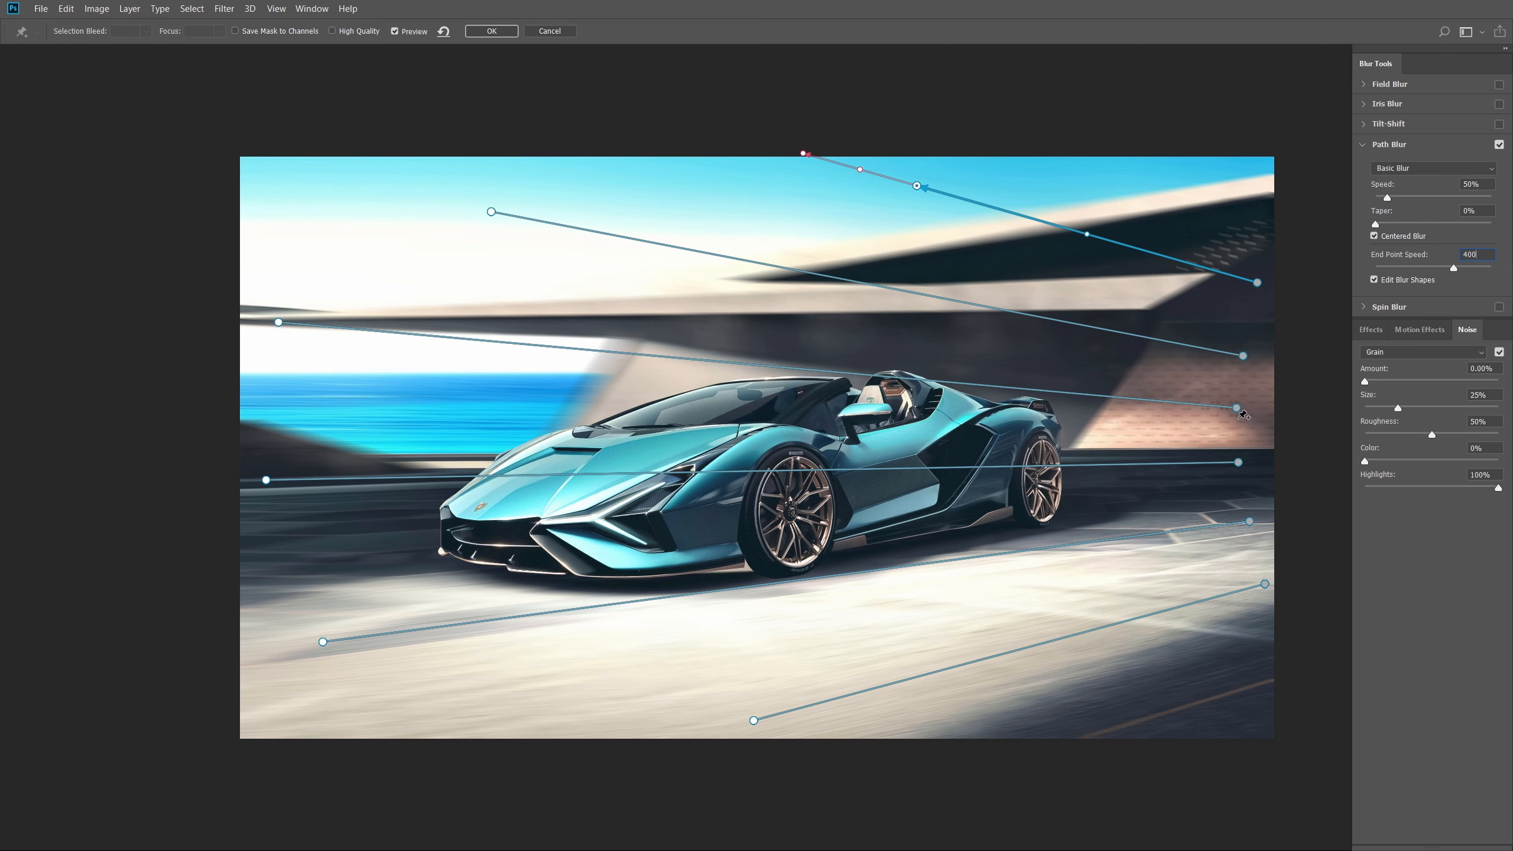
- Drag the streak paths' right ends further right, past the image edge
drag(1237, 409, 1290, 469)
drag(1249, 521, 1292, 514)
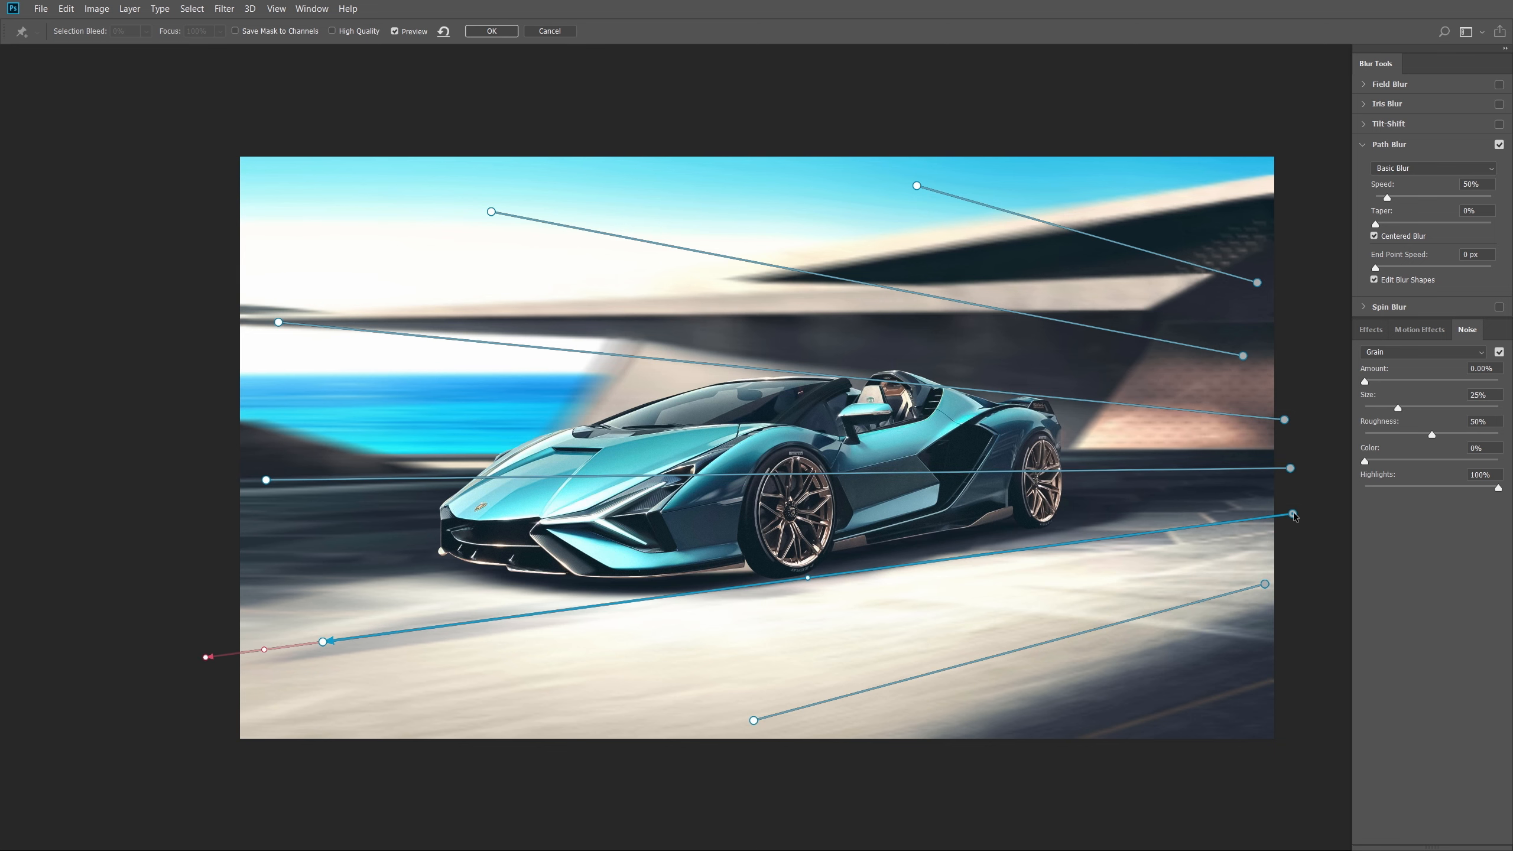
drag(1264, 584, 1305, 570)
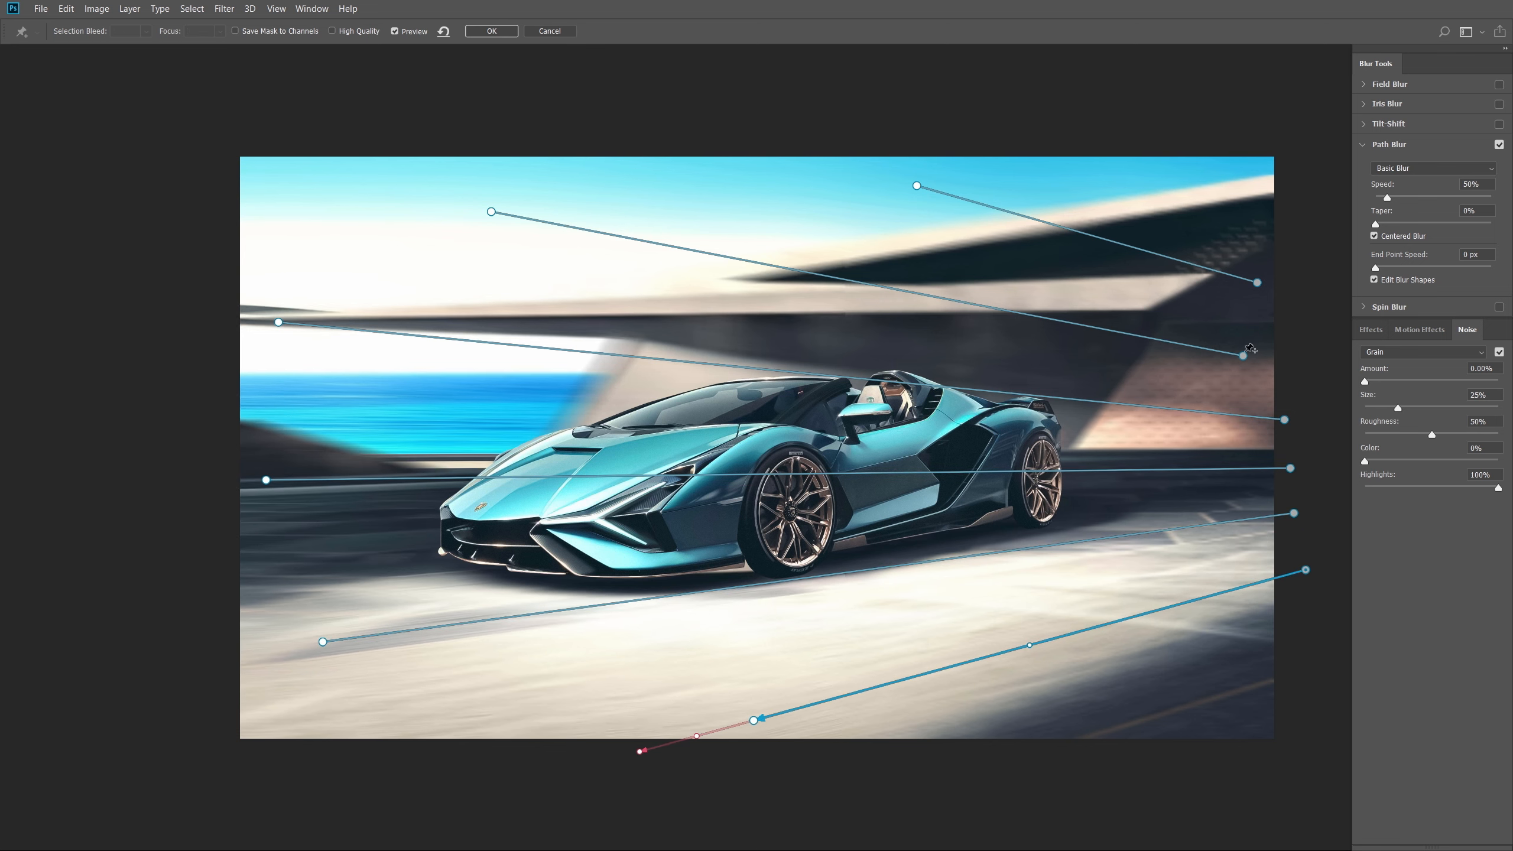
drag(1243, 357, 1288, 387)
drag(1257, 283, 1286, 315)
- Raise the Path Blur speed to 96%, compare the preview, and apply the blur
drag(1387, 199, 1397, 199)
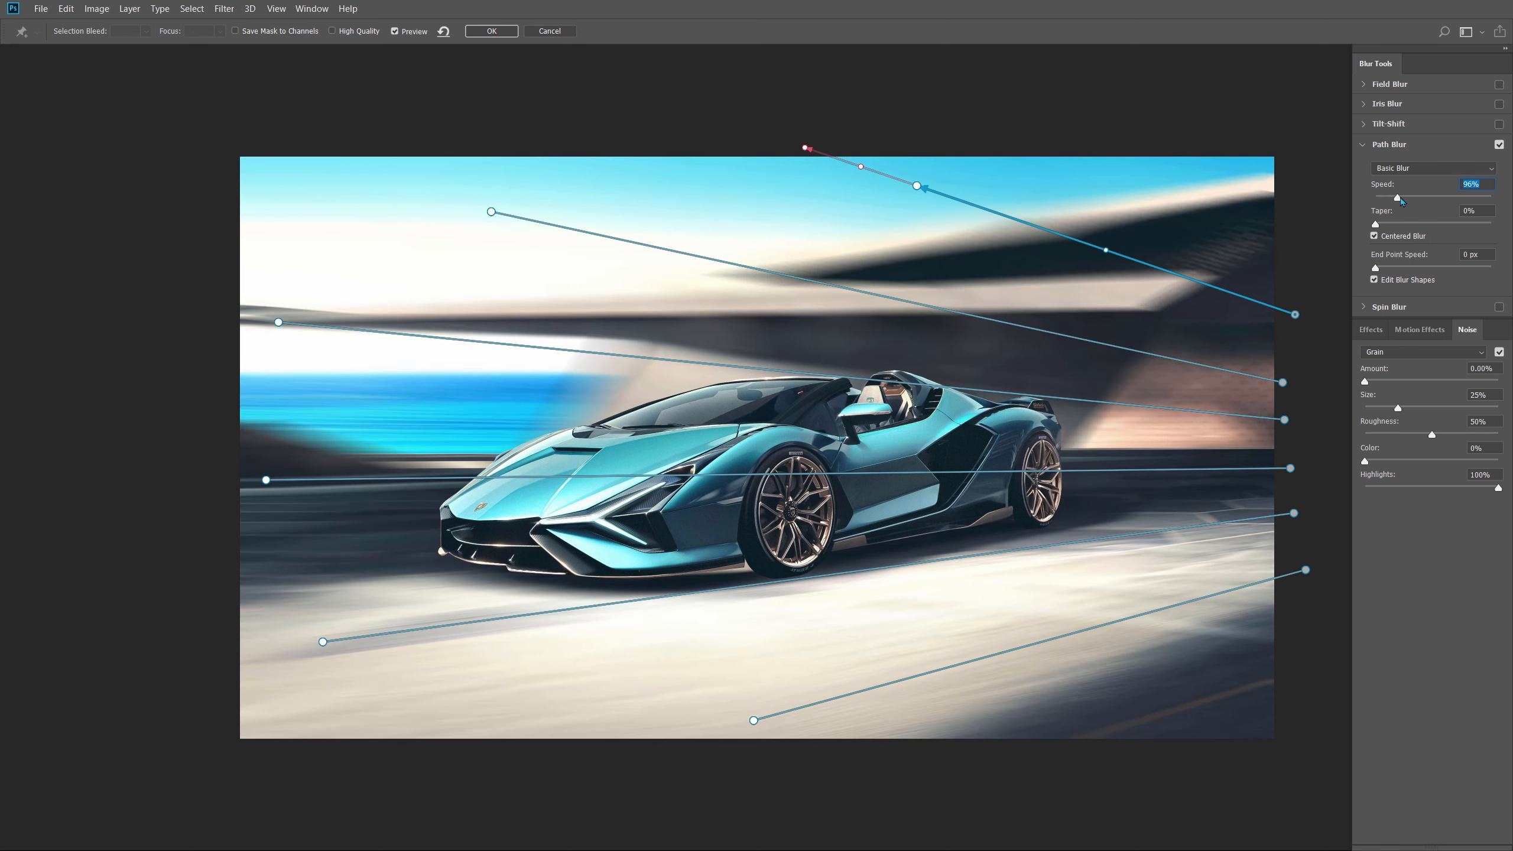
click(395, 31)
click(394, 31)
click(493, 32)
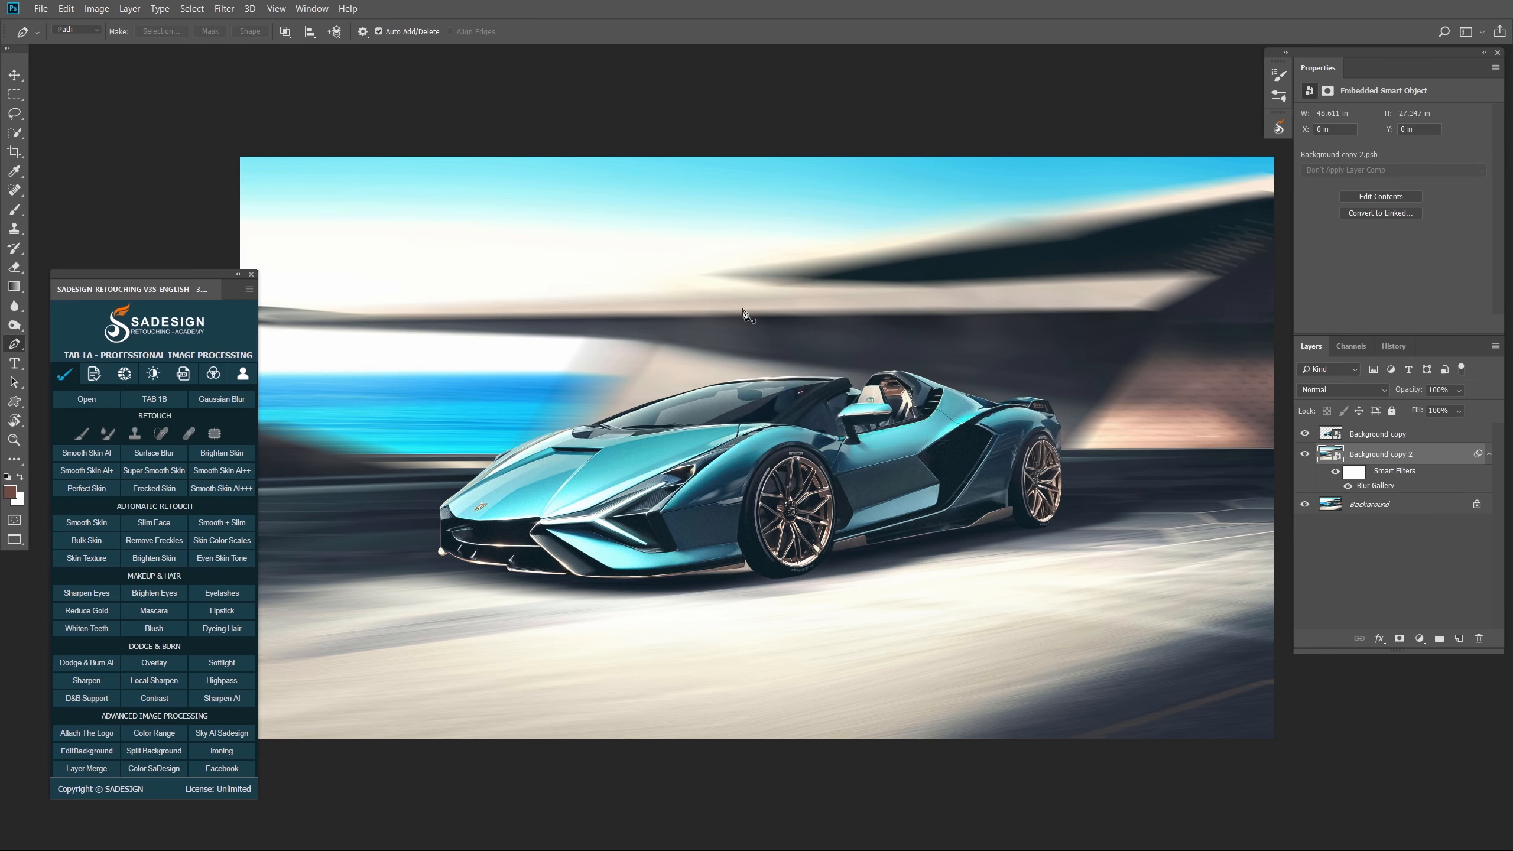
- Reopen the Blur Gallery smart filter and add grain at about 6.29% amount and 17% size
click(1303, 455)
click(1304, 455)
double_click(1373, 486)
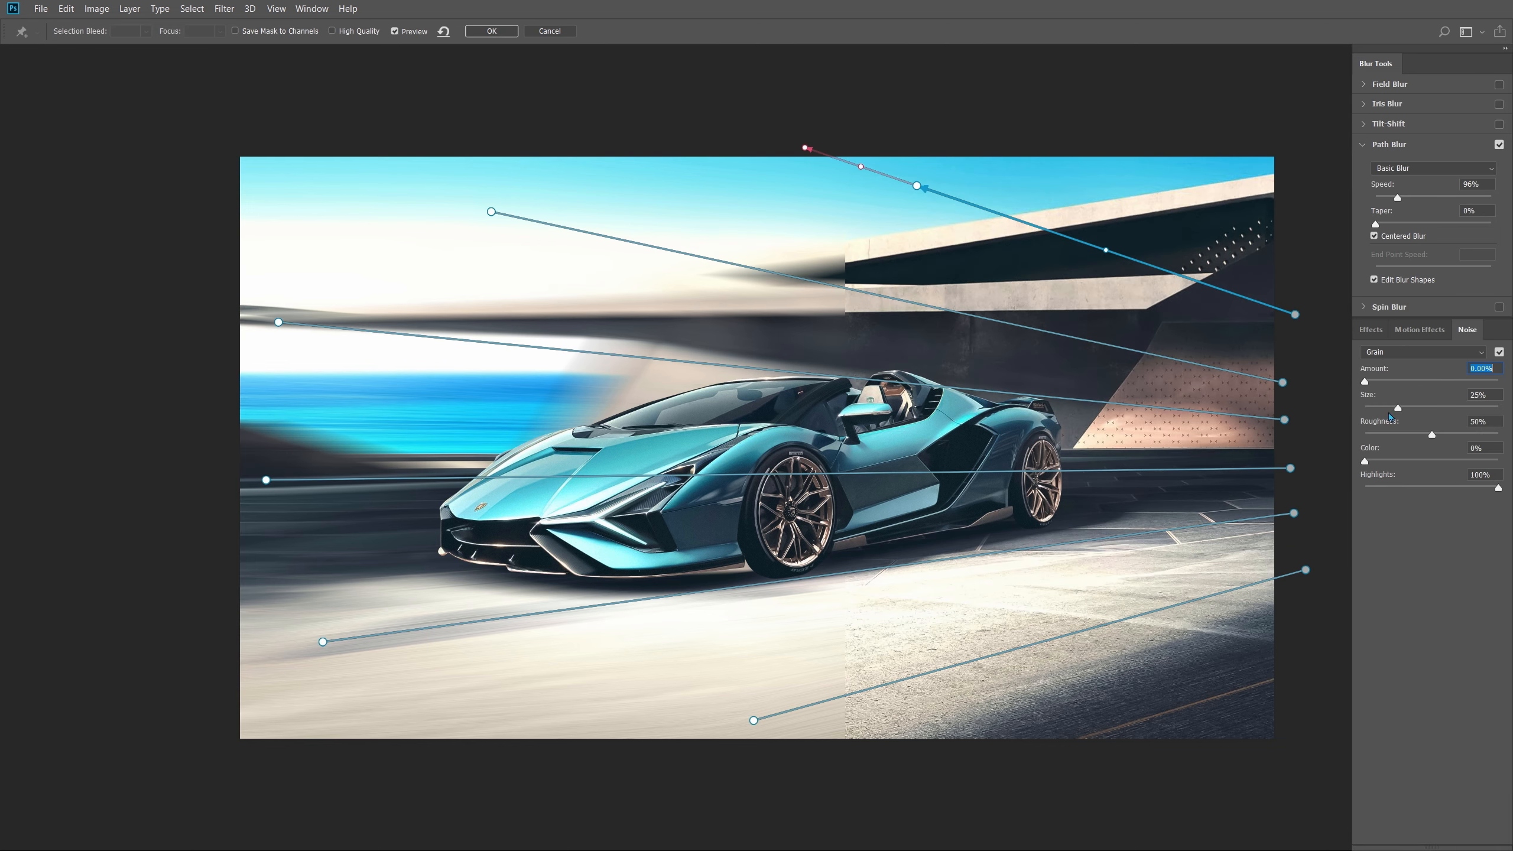
drag(1370, 384, 1389, 413)
click(1373, 384)
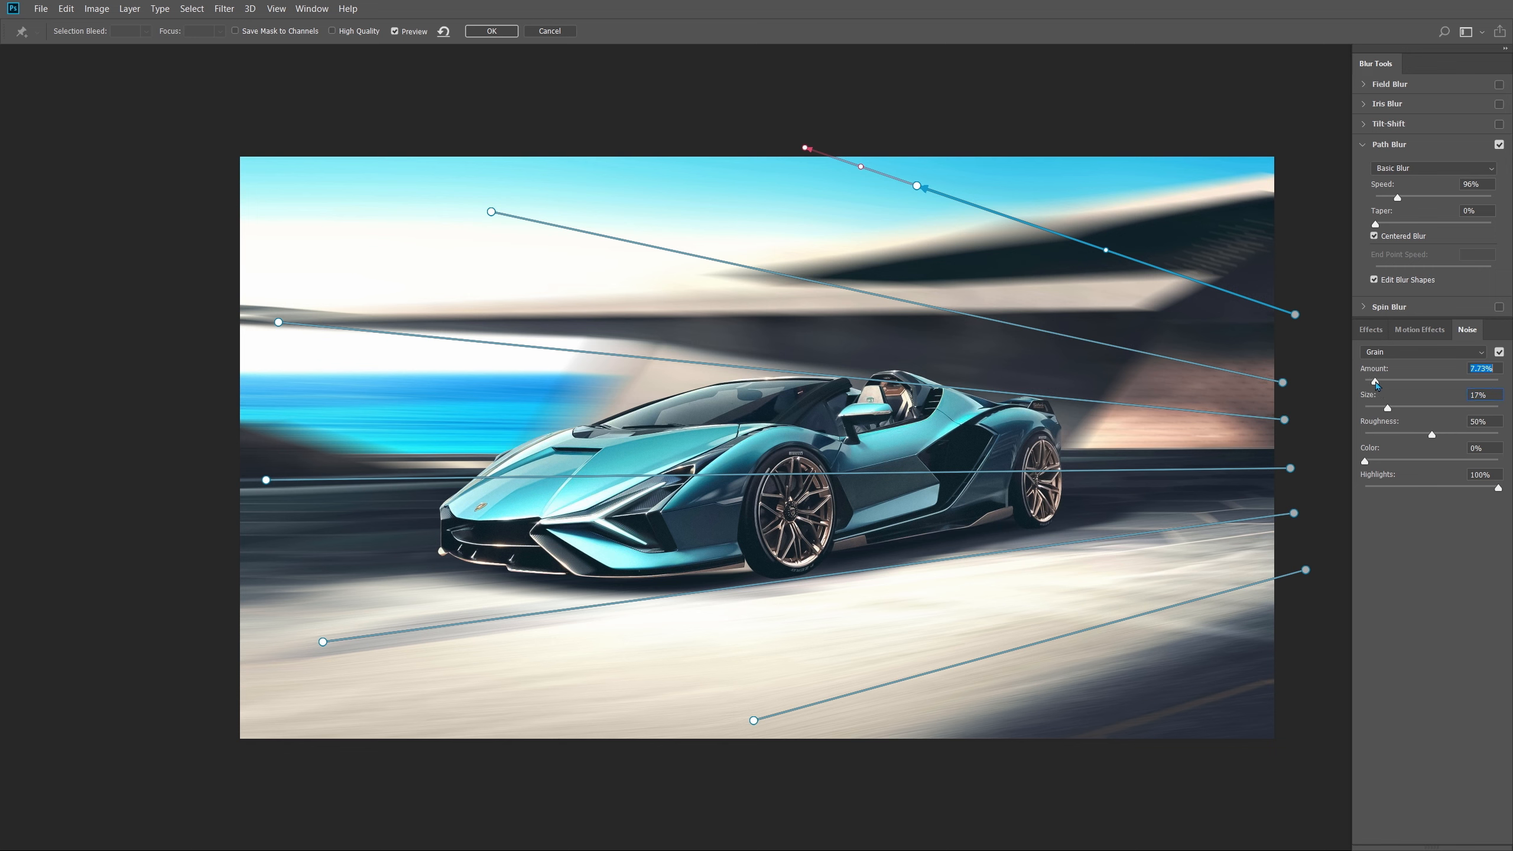
click(395, 31)
click(395, 31)
click(492, 32)
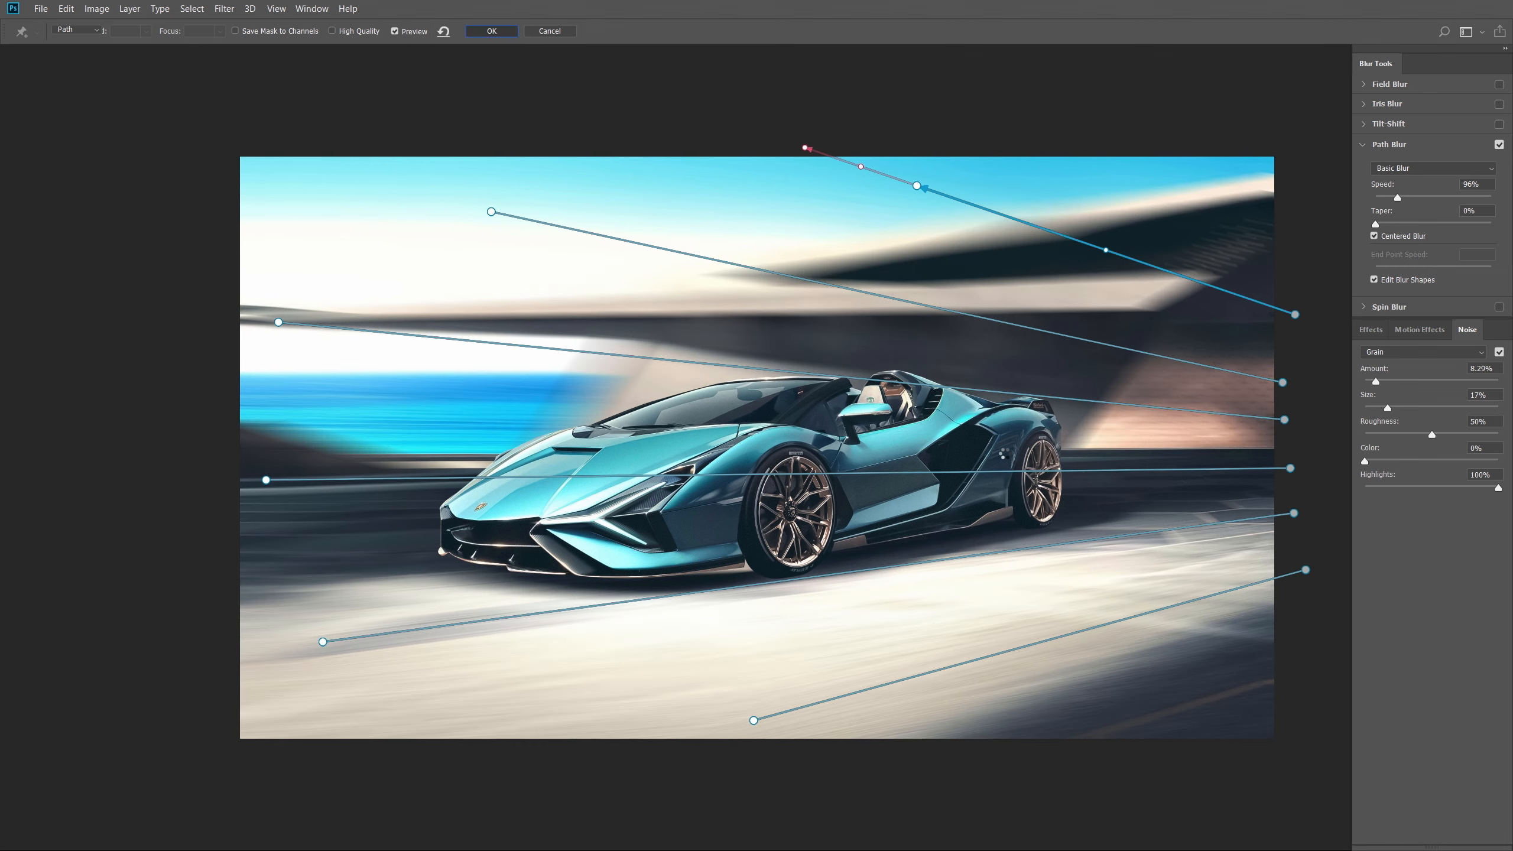
scroll(911, 345, up, 4)
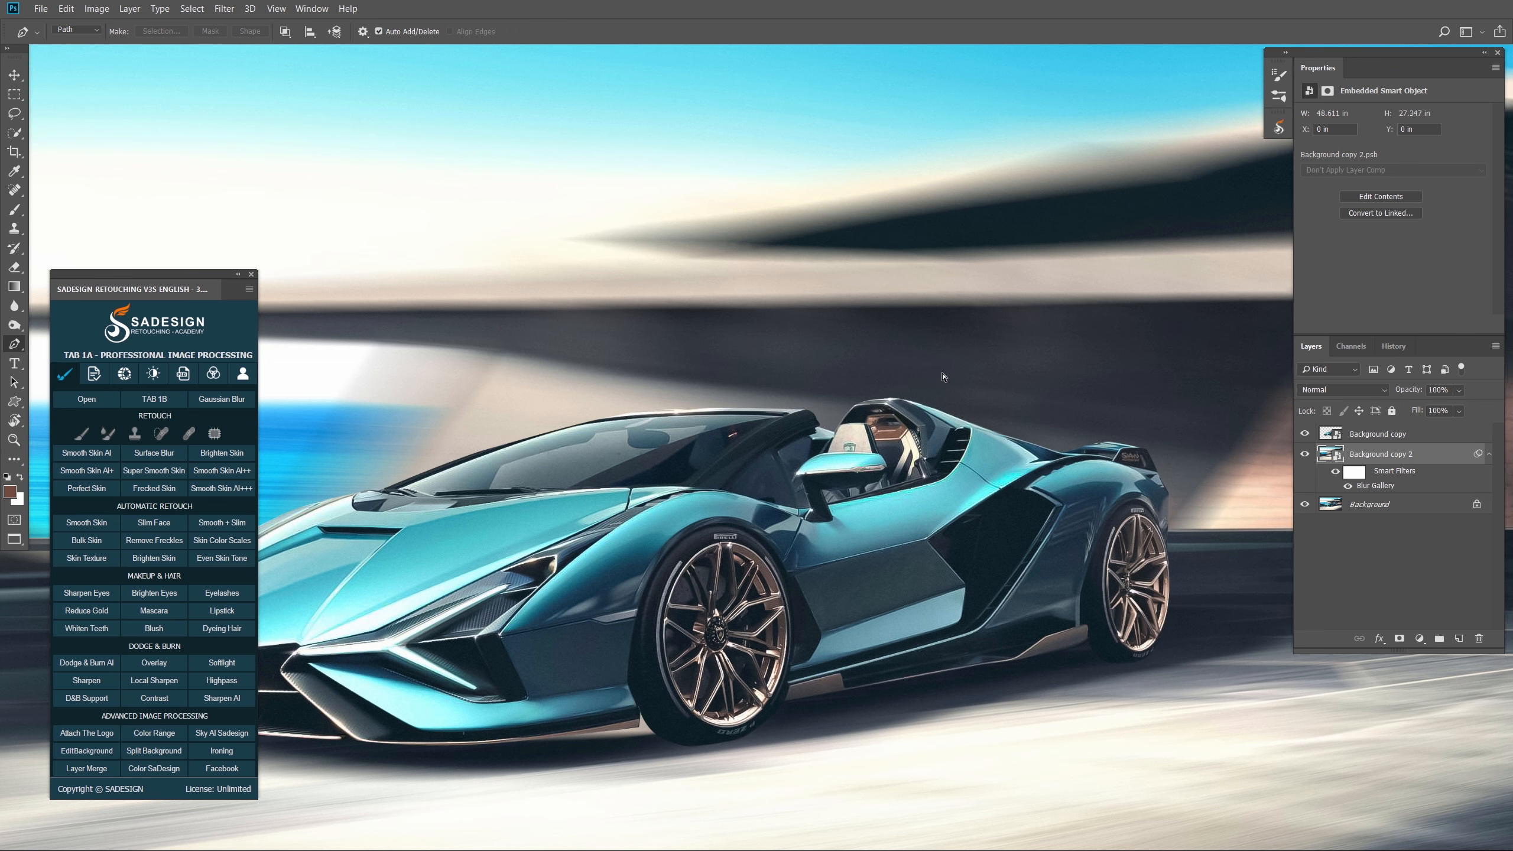
- Select the Background copy layer and start a Blur Gallery Spin Blur
scroll(944, 381, down, 3)
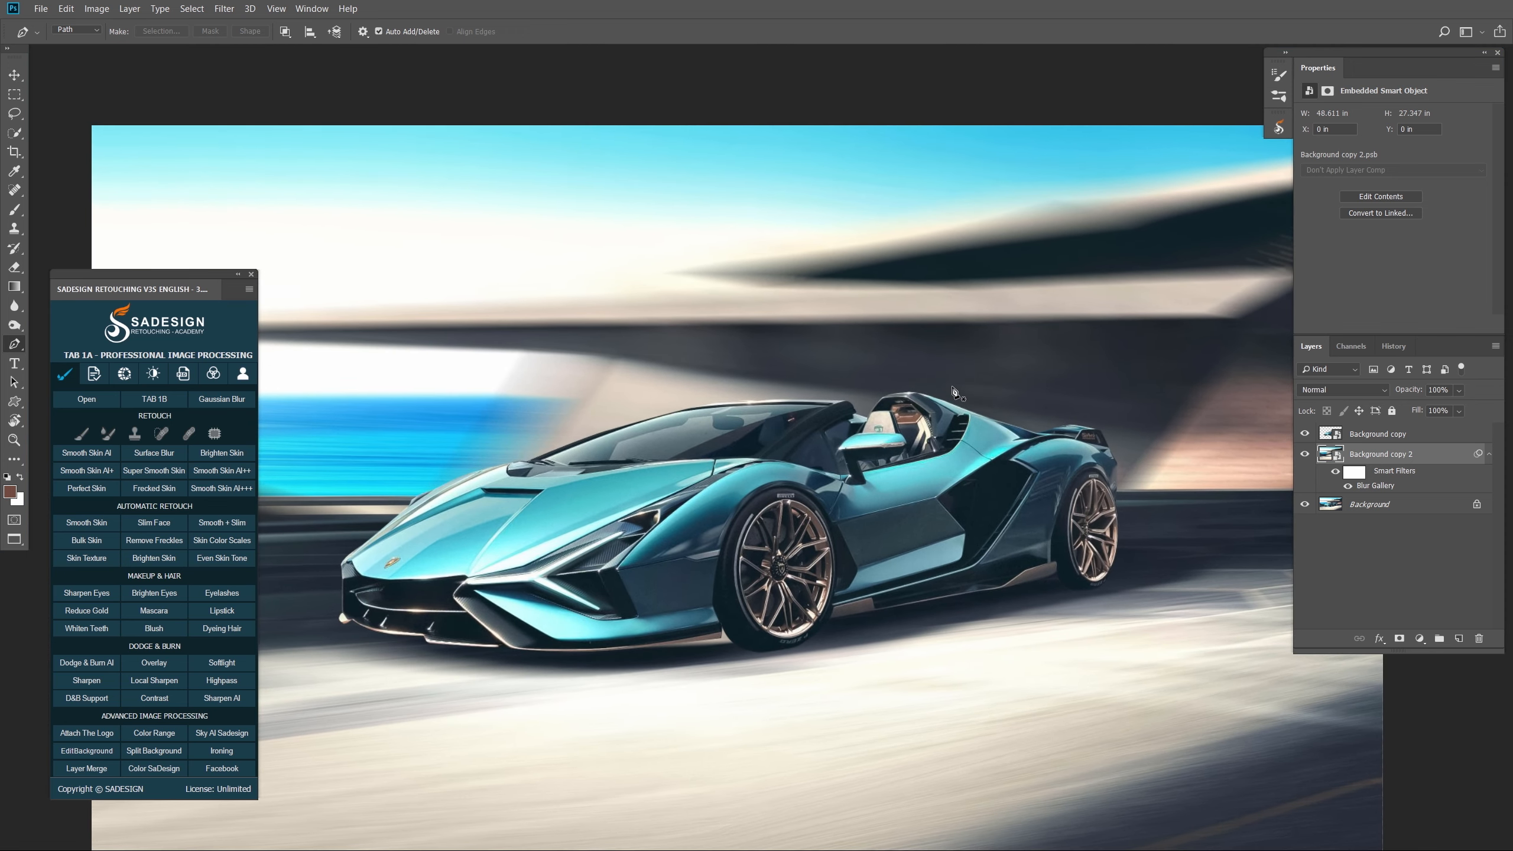
click(1425, 433)
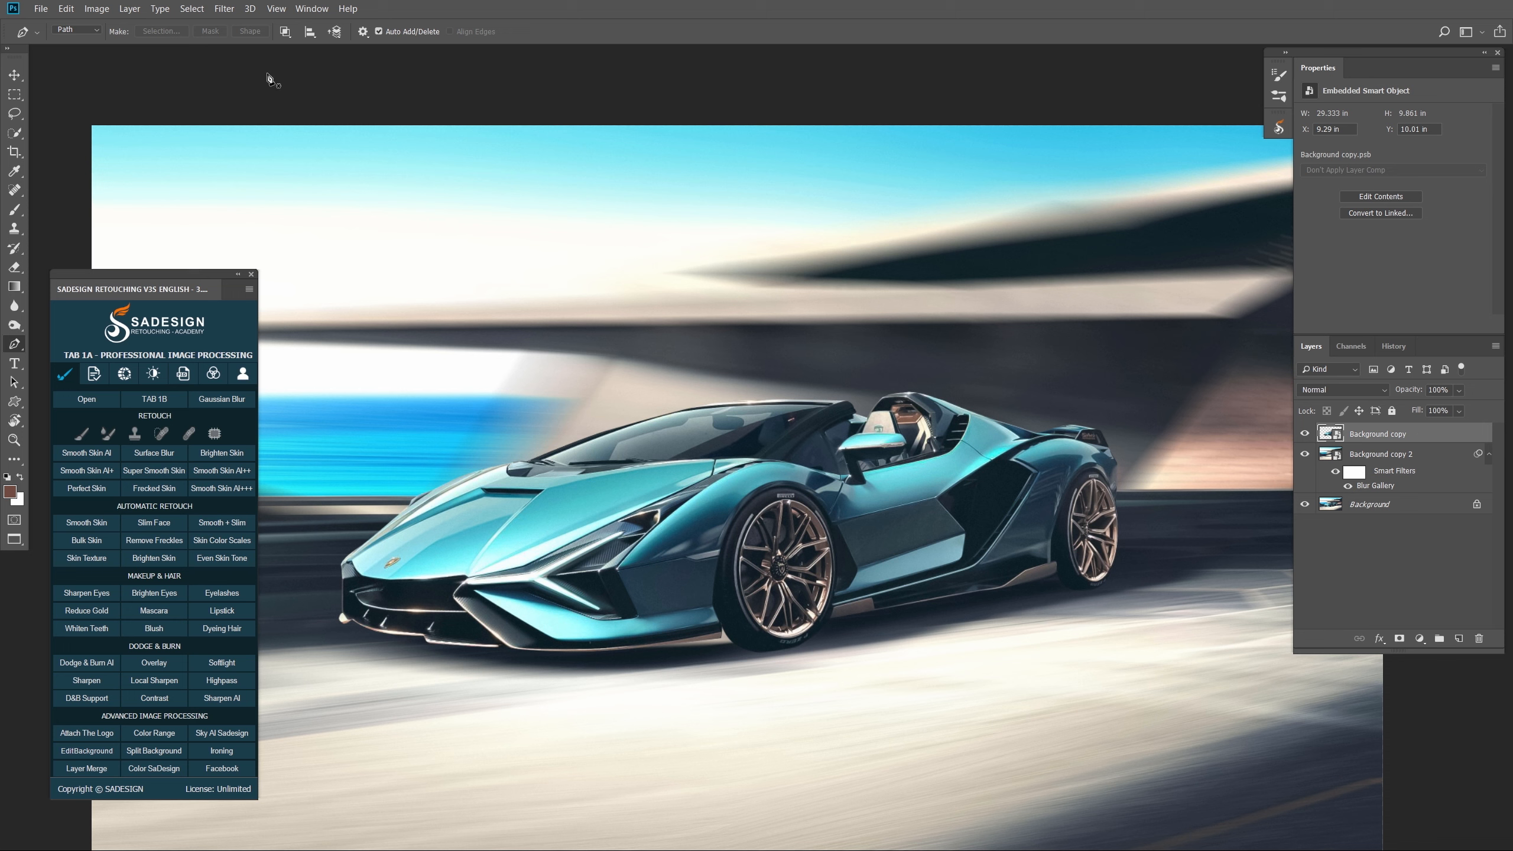
click(224, 9)
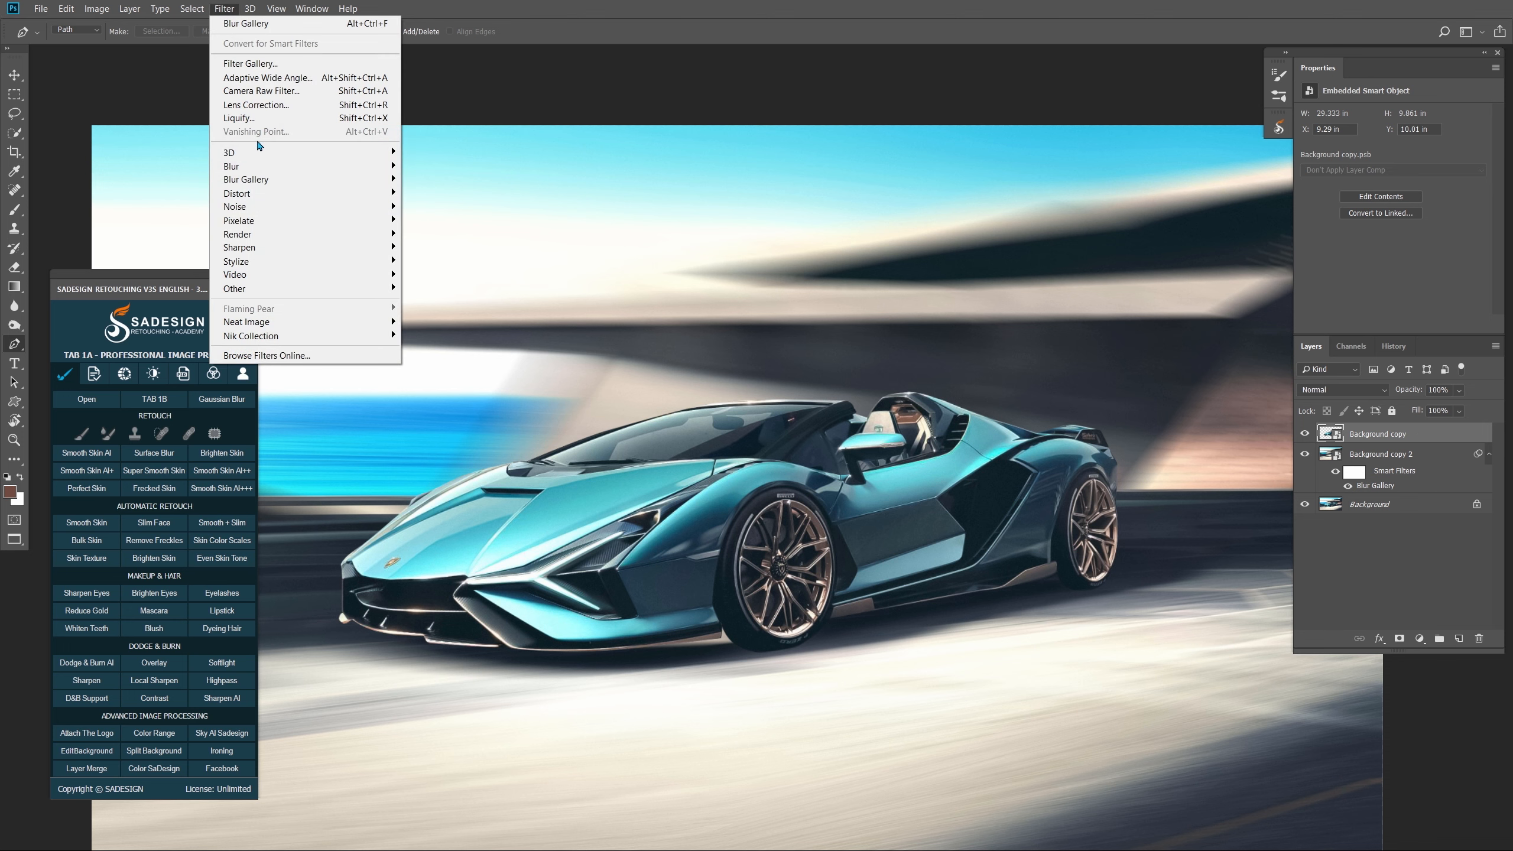
mouse_move(296, 183)
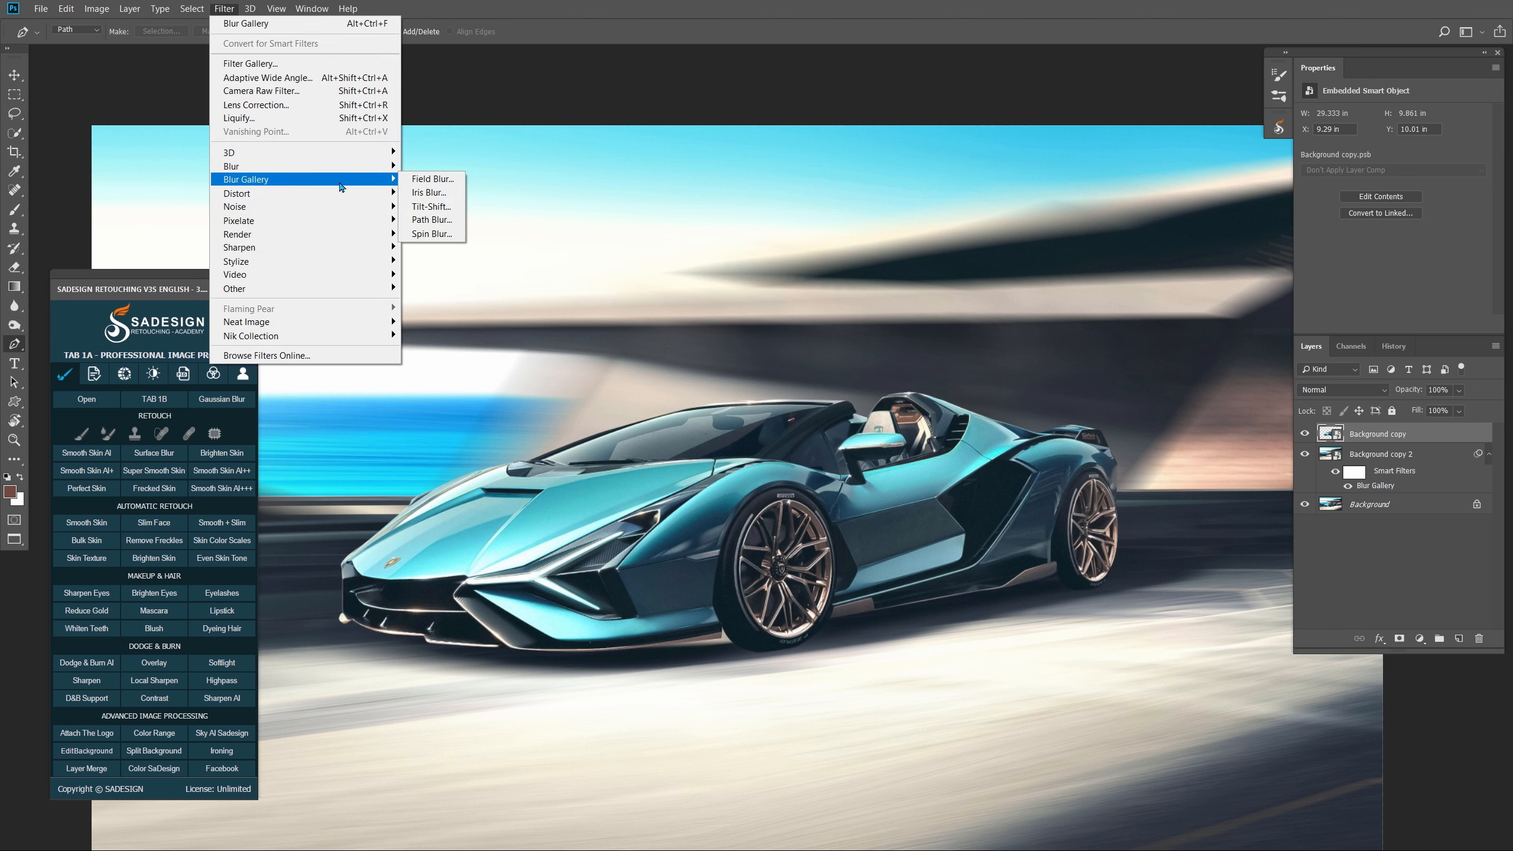
click(446, 235)
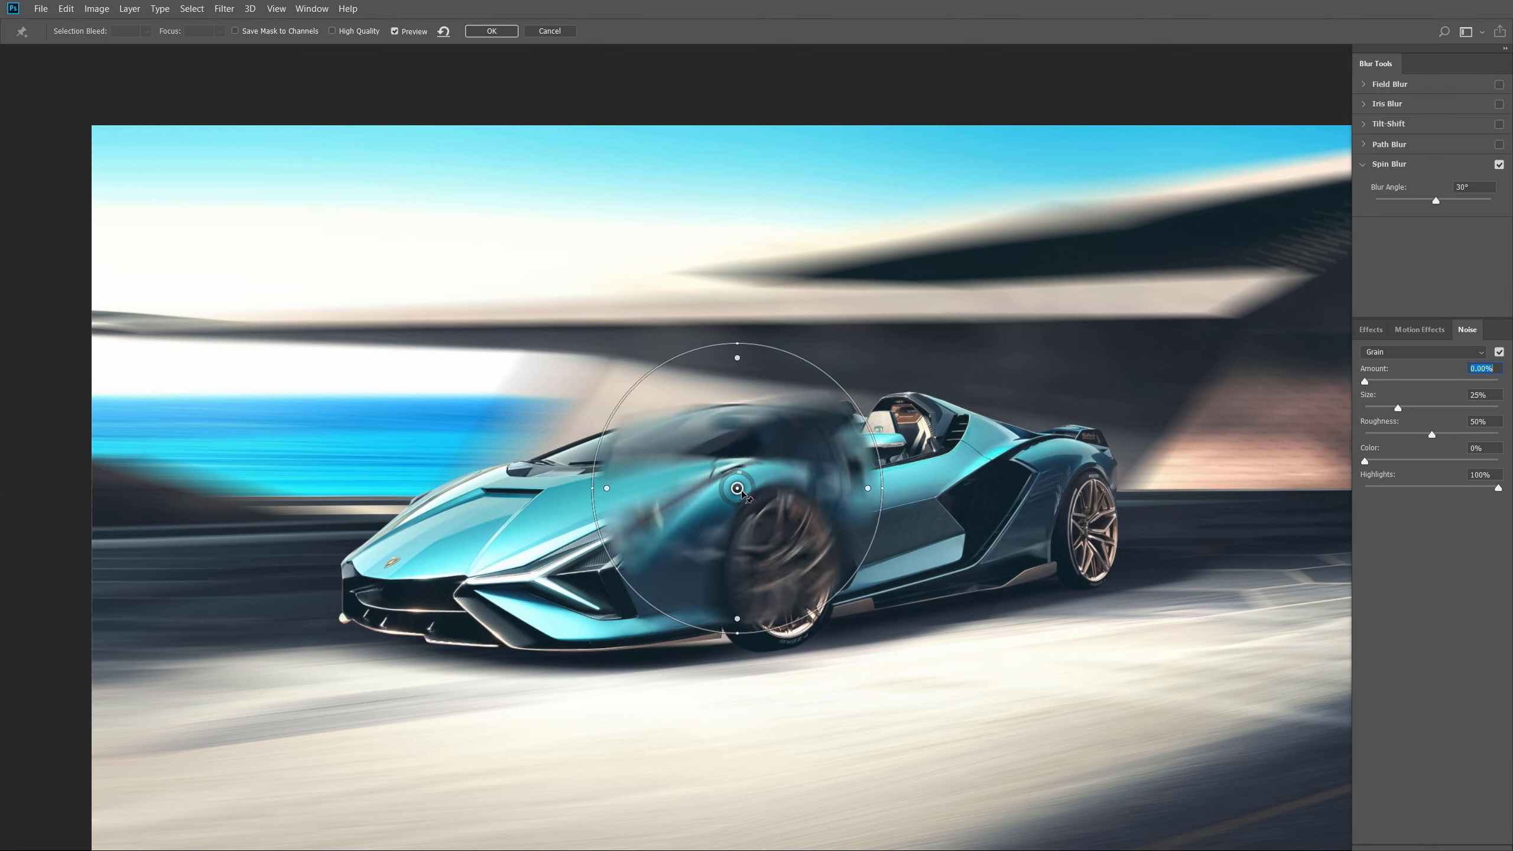
- Fit the spin blur ellipse onto the front wheel with a 41° blur angle
drag(675, 564, 744, 564)
drag(821, 709, 820, 650)
drag(820, 565, 797, 563)
drag(882, 562, 845, 561)
mouse_move(799, 547)
mouse_down()
mouse_move(797, 578)
mouse_move(811, 571)
mouse_move(813, 557)
mouse_move(788, 560)
mouse_up()
drag(788, 469, 787, 482)
drag(788, 561, 785, 563)
drag(786, 485, 785, 489)
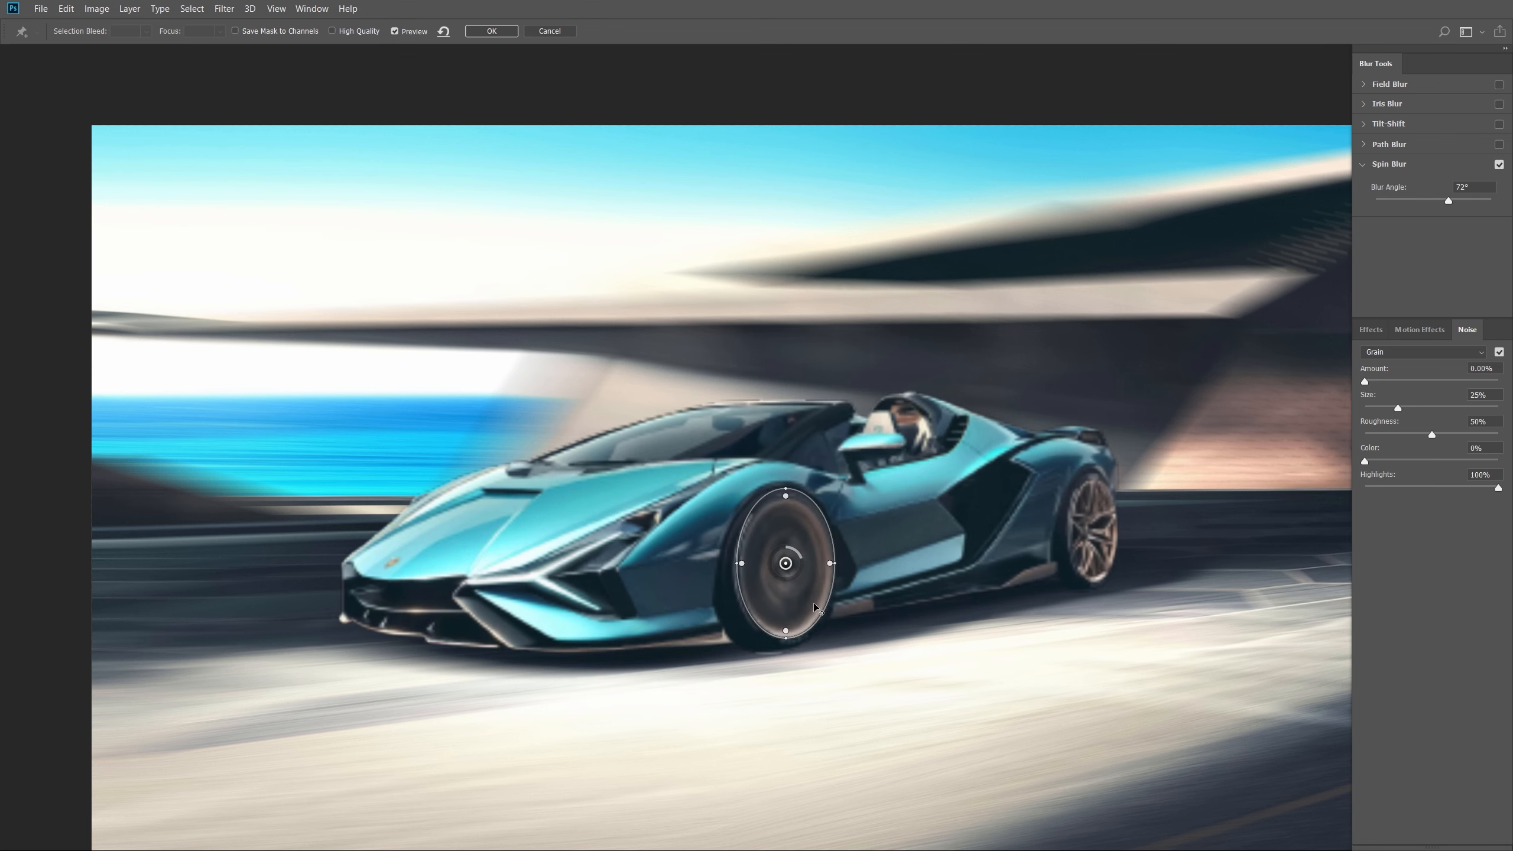
drag(802, 560, 796, 552)
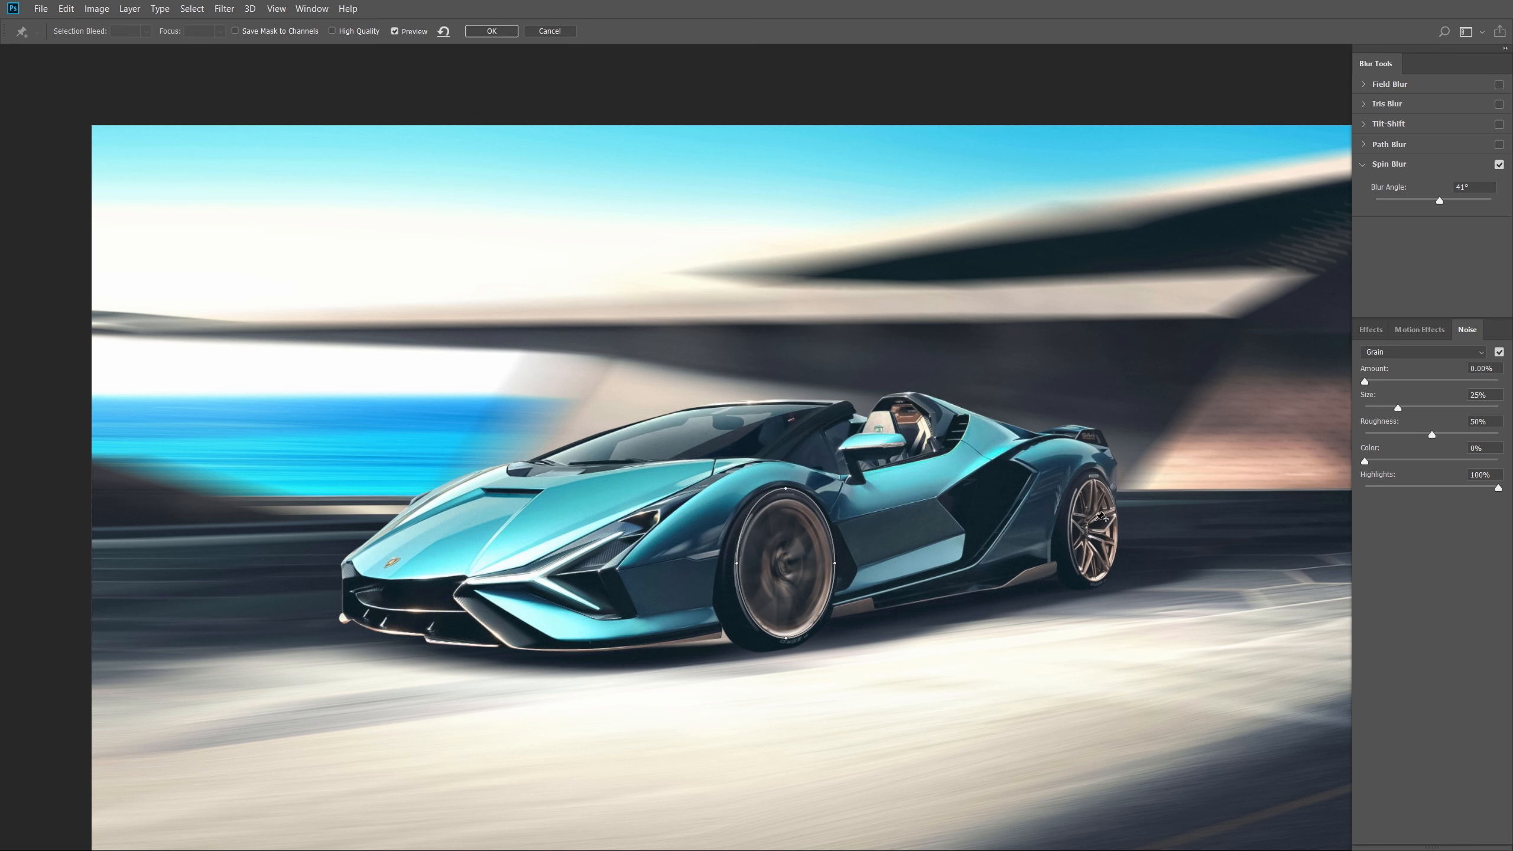
- Add a second spin blur ellipse fitted tightly around the rear wheel
click(1093, 535)
drag(1237, 535, 1145, 524)
drag(1075, 388, 1094, 480)
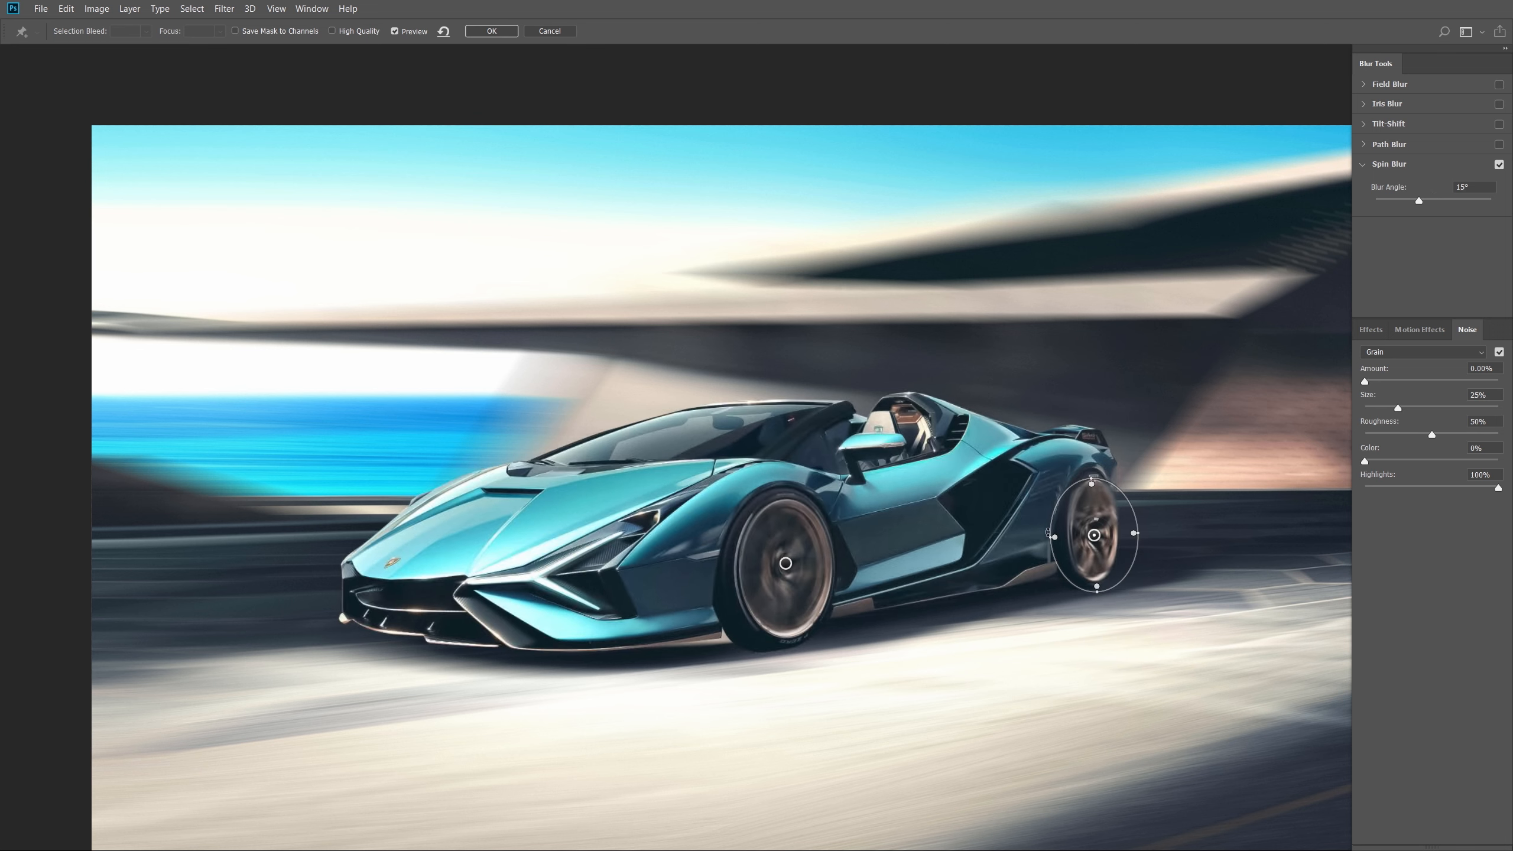
drag(1055, 534, 1059, 536)
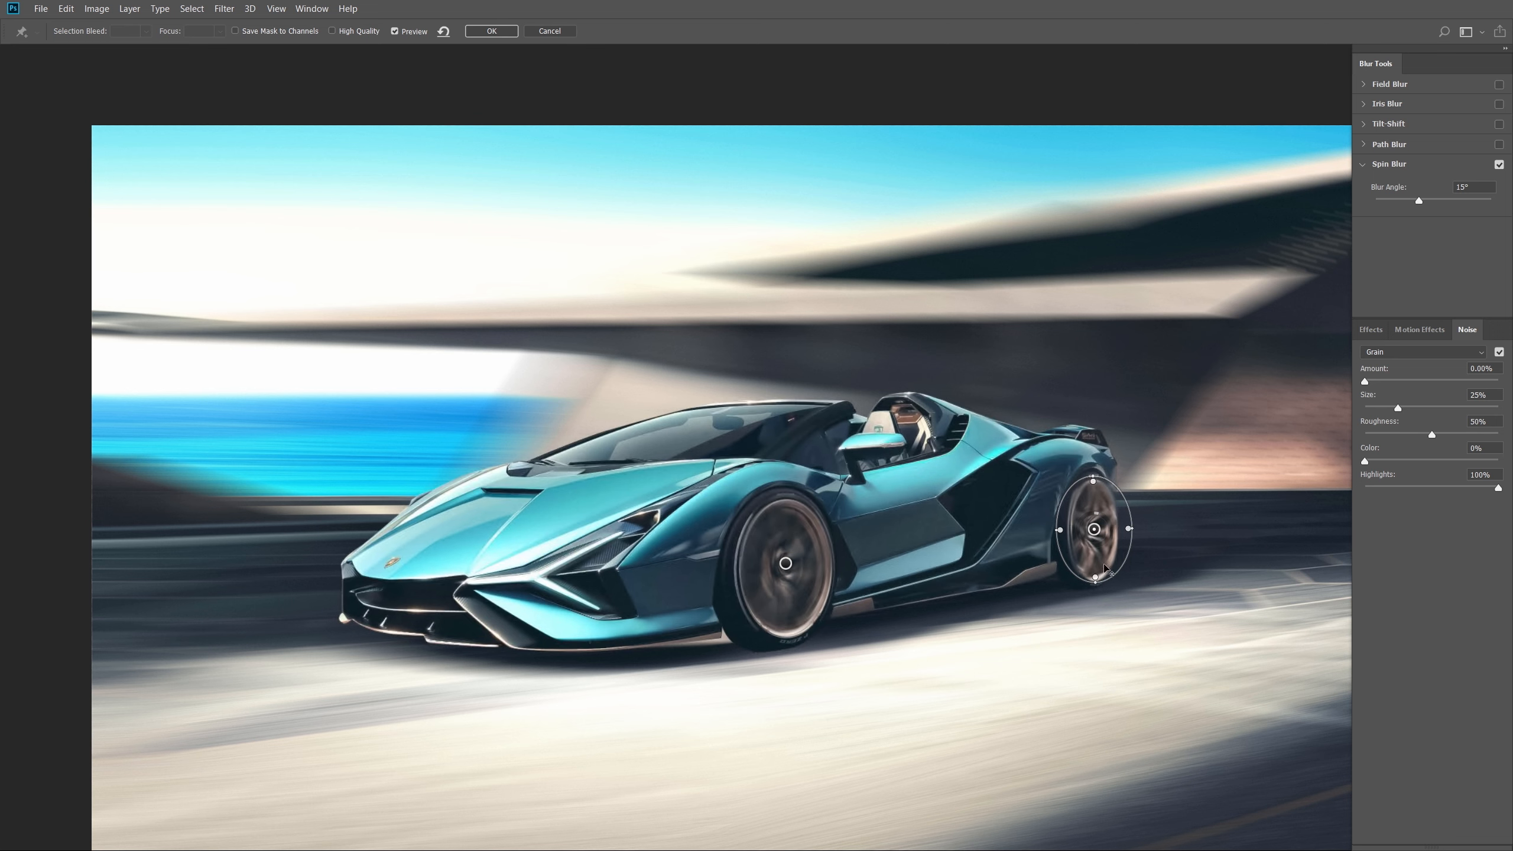
- Lower the front wheel's blur angle to 14° and apply the Spin Blur
click(785, 563)
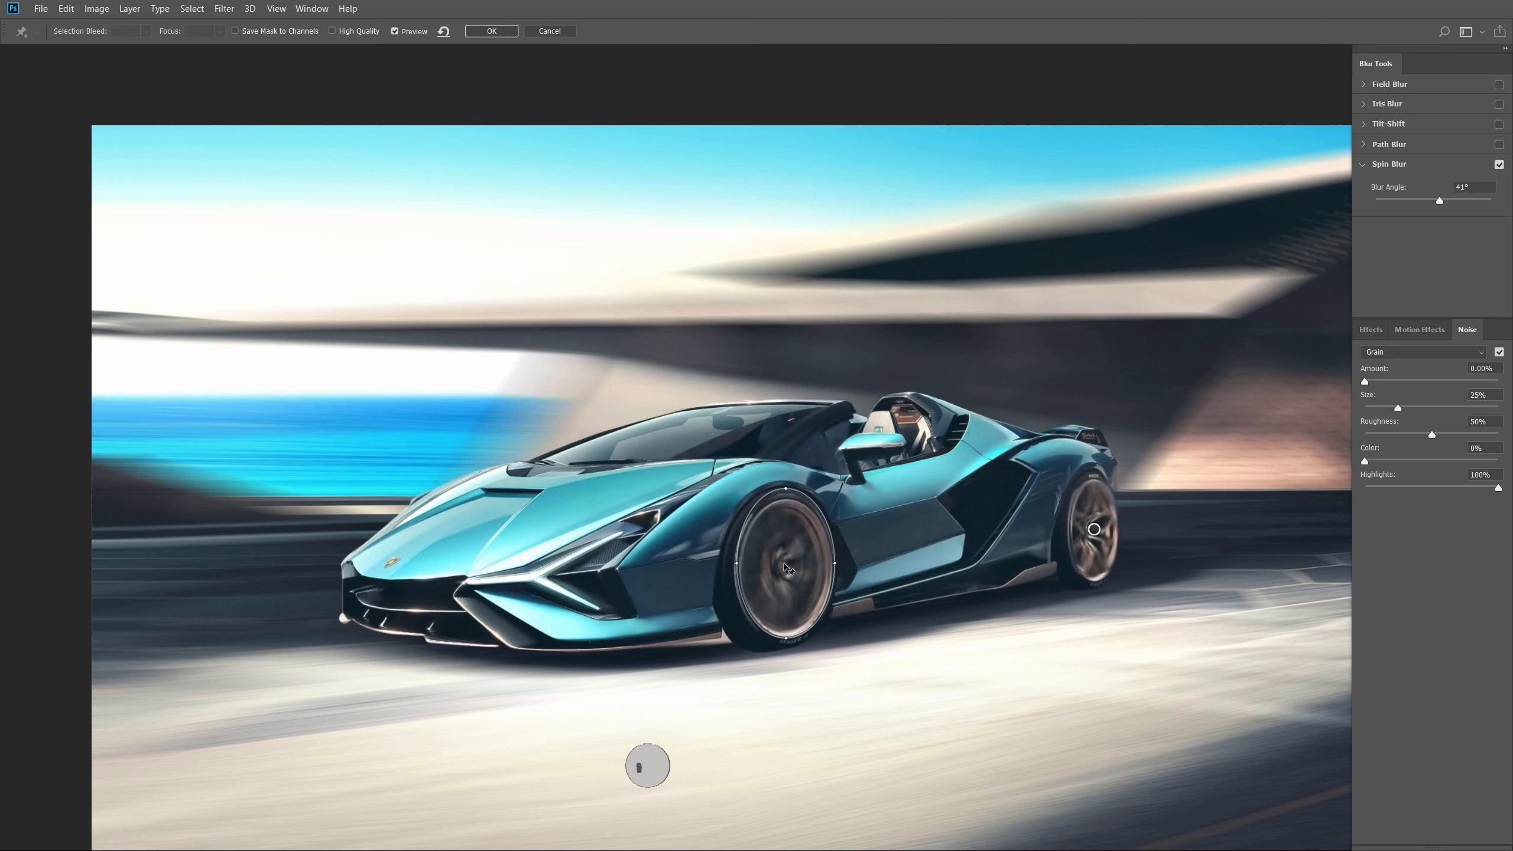
drag(1439, 201, 1415, 203)
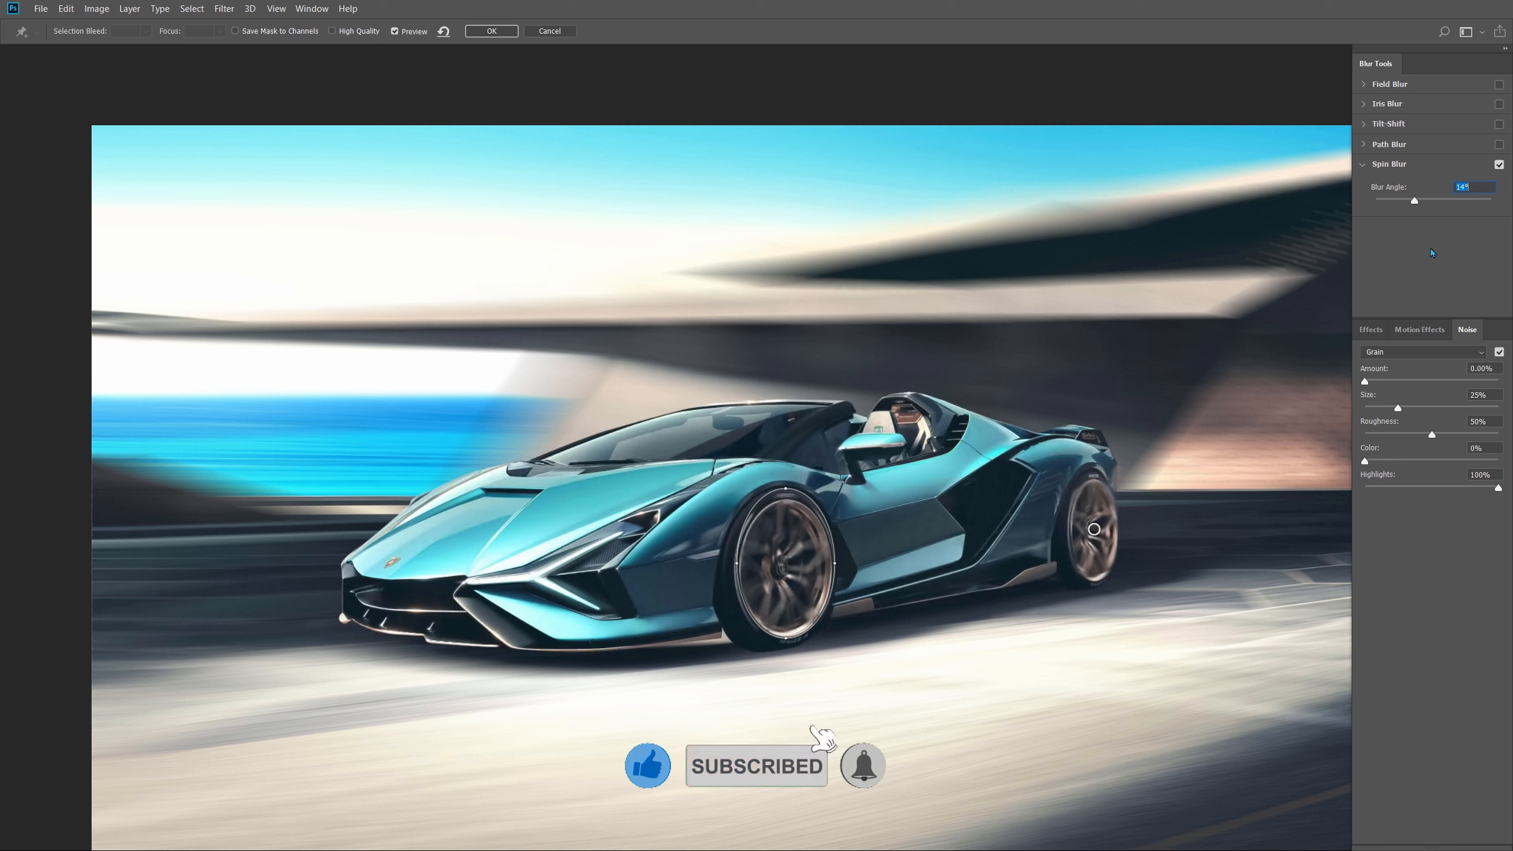
click(491, 31)
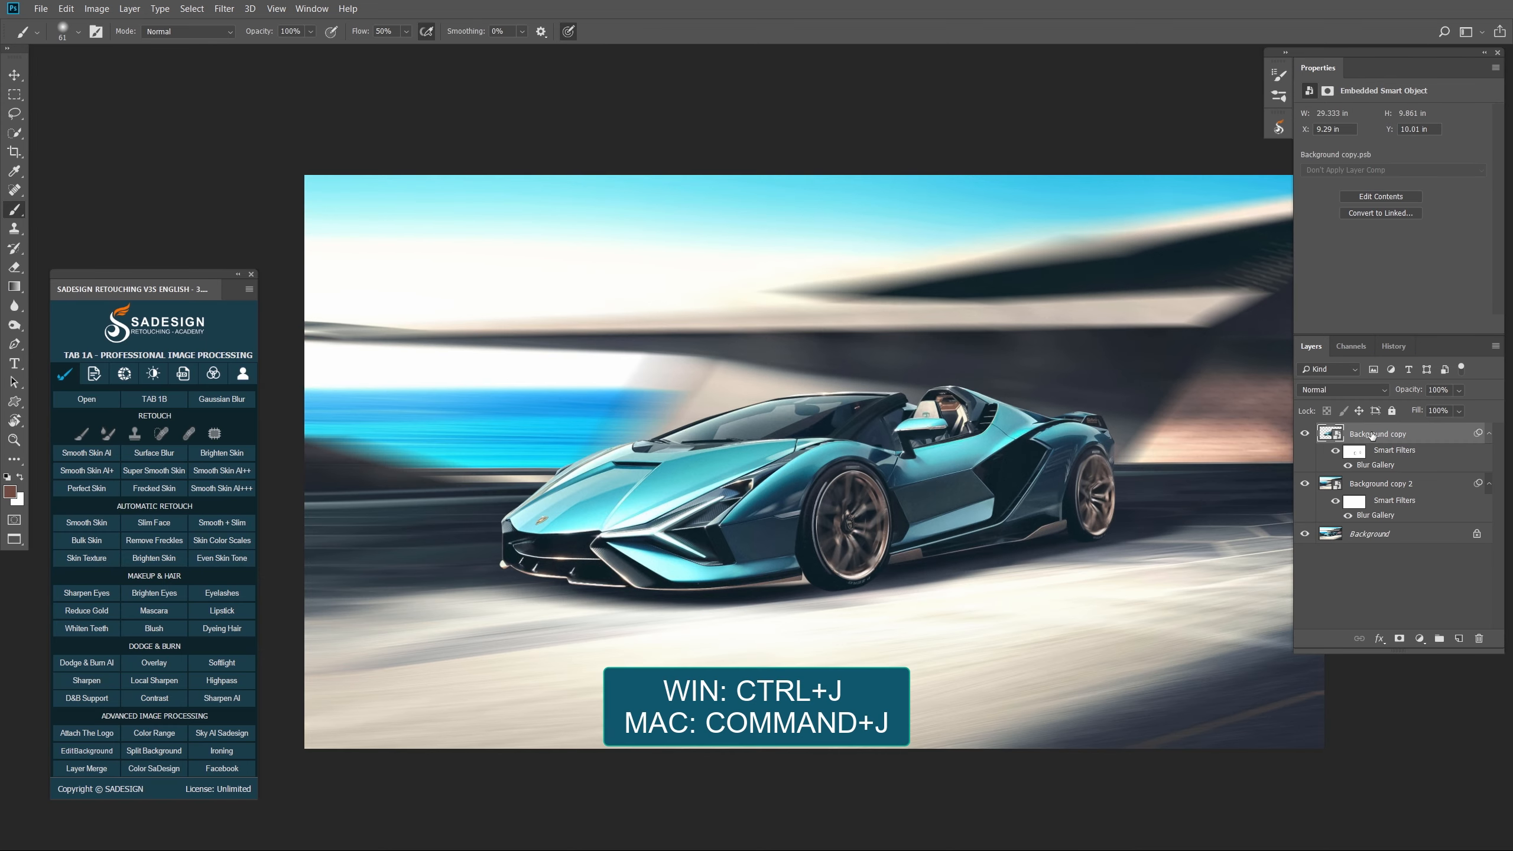
- Duplicate the layer as Background copy 3 and delete its copied smart filters
key(ctrl+j)
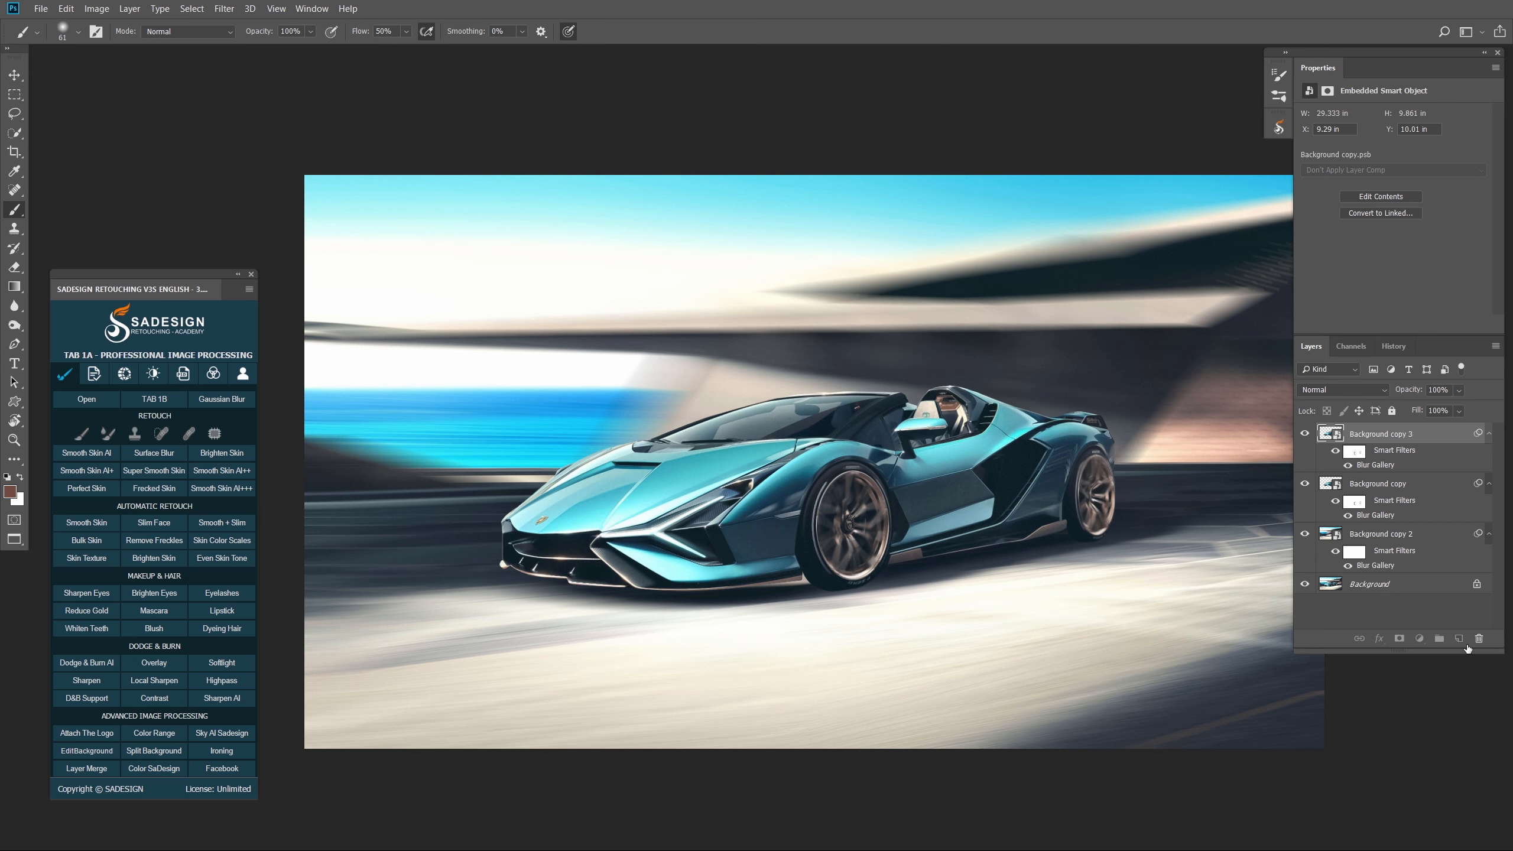
drag(1467, 649, 1479, 639)
drag(1399, 451, 1478, 639)
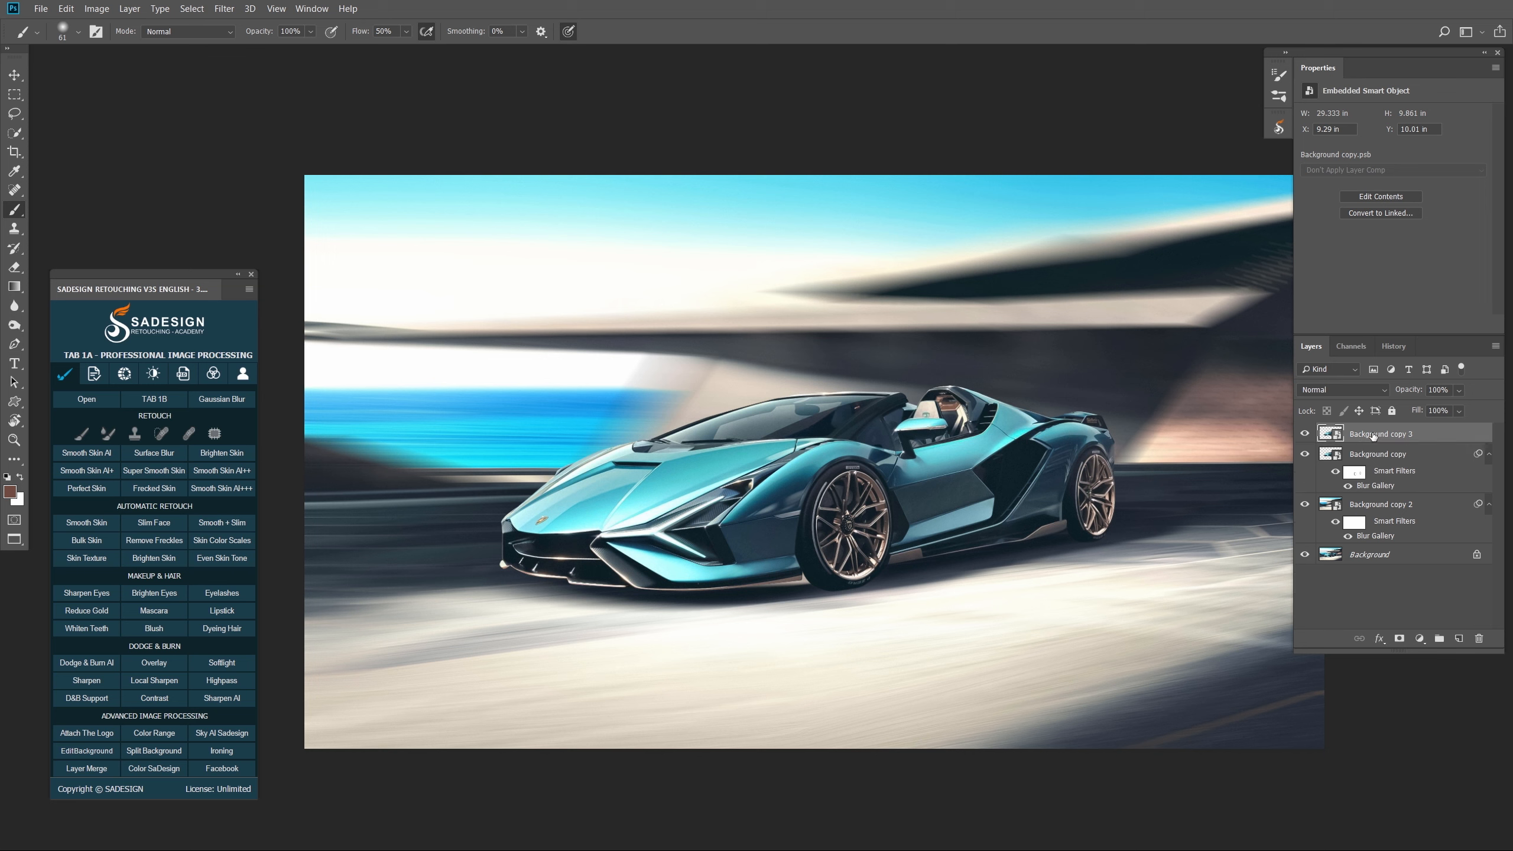
- Open Filter > Blur Gallery > Path Blur on the filter-free copy
click(224, 8)
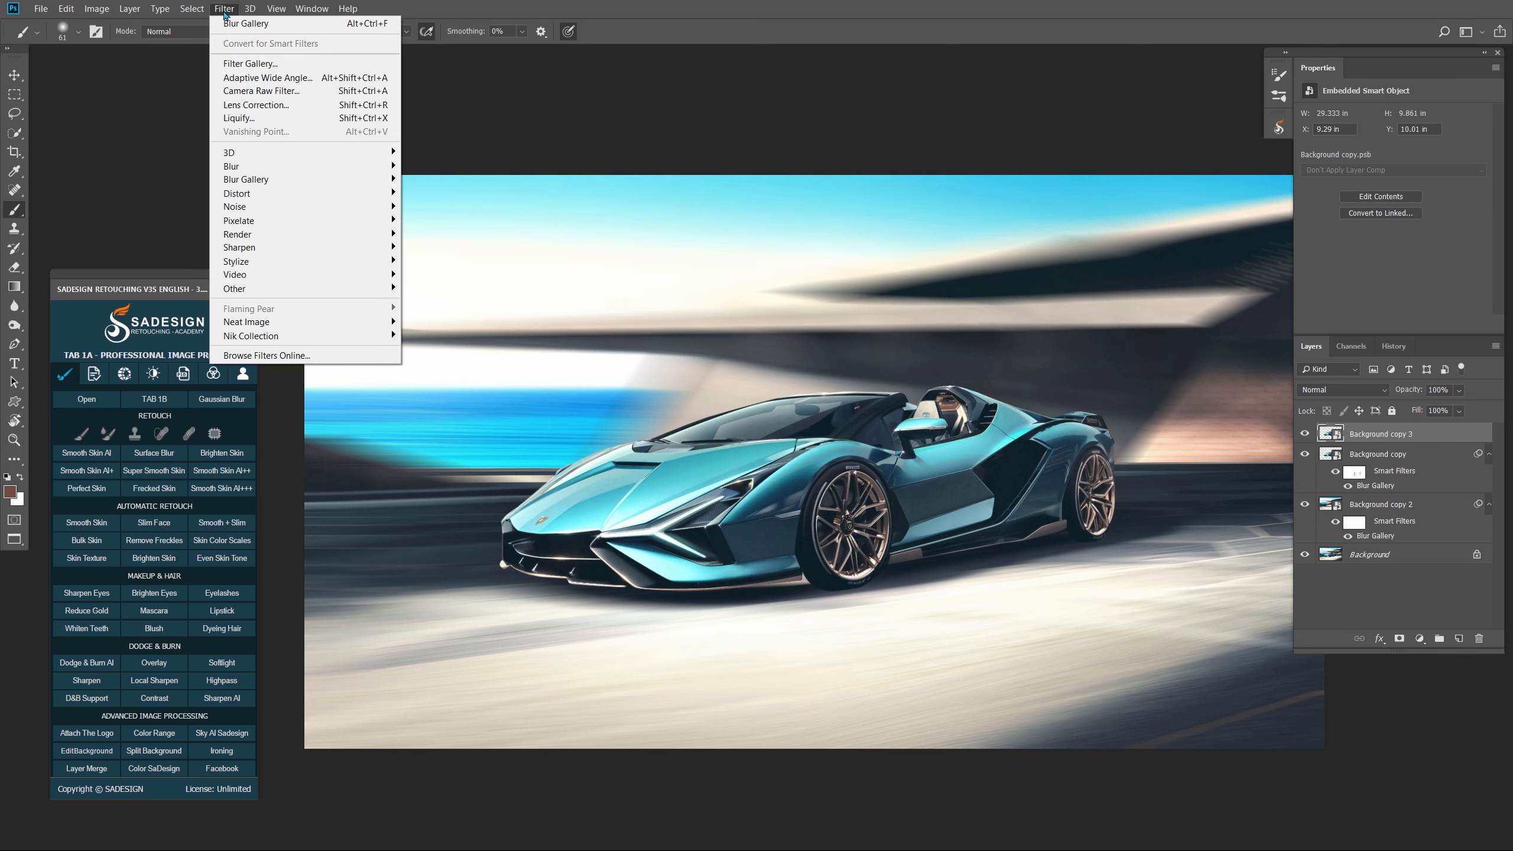
mouse_move(321, 179)
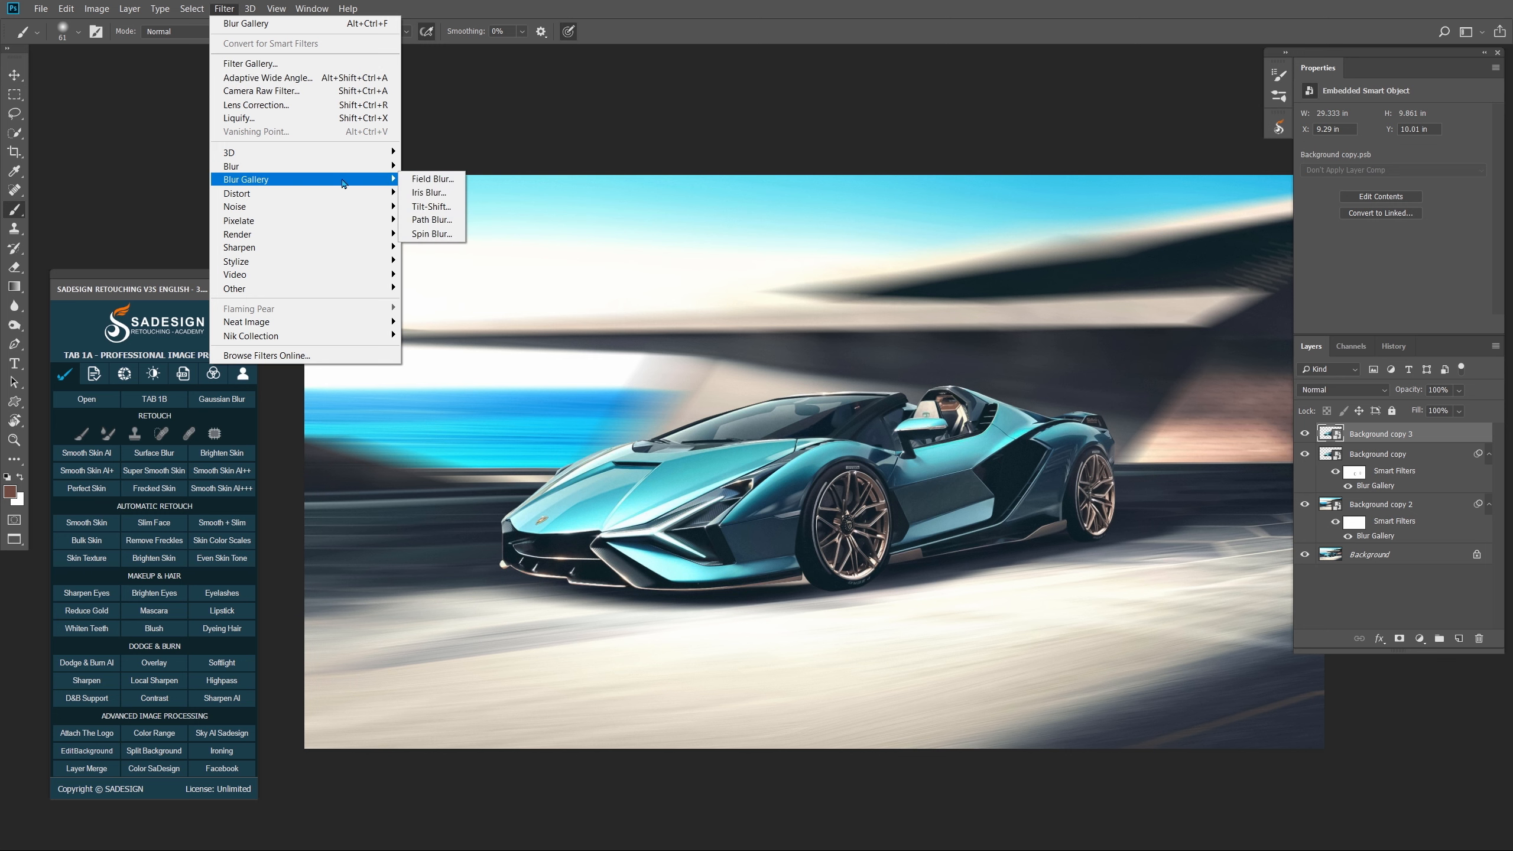
click(436, 220)
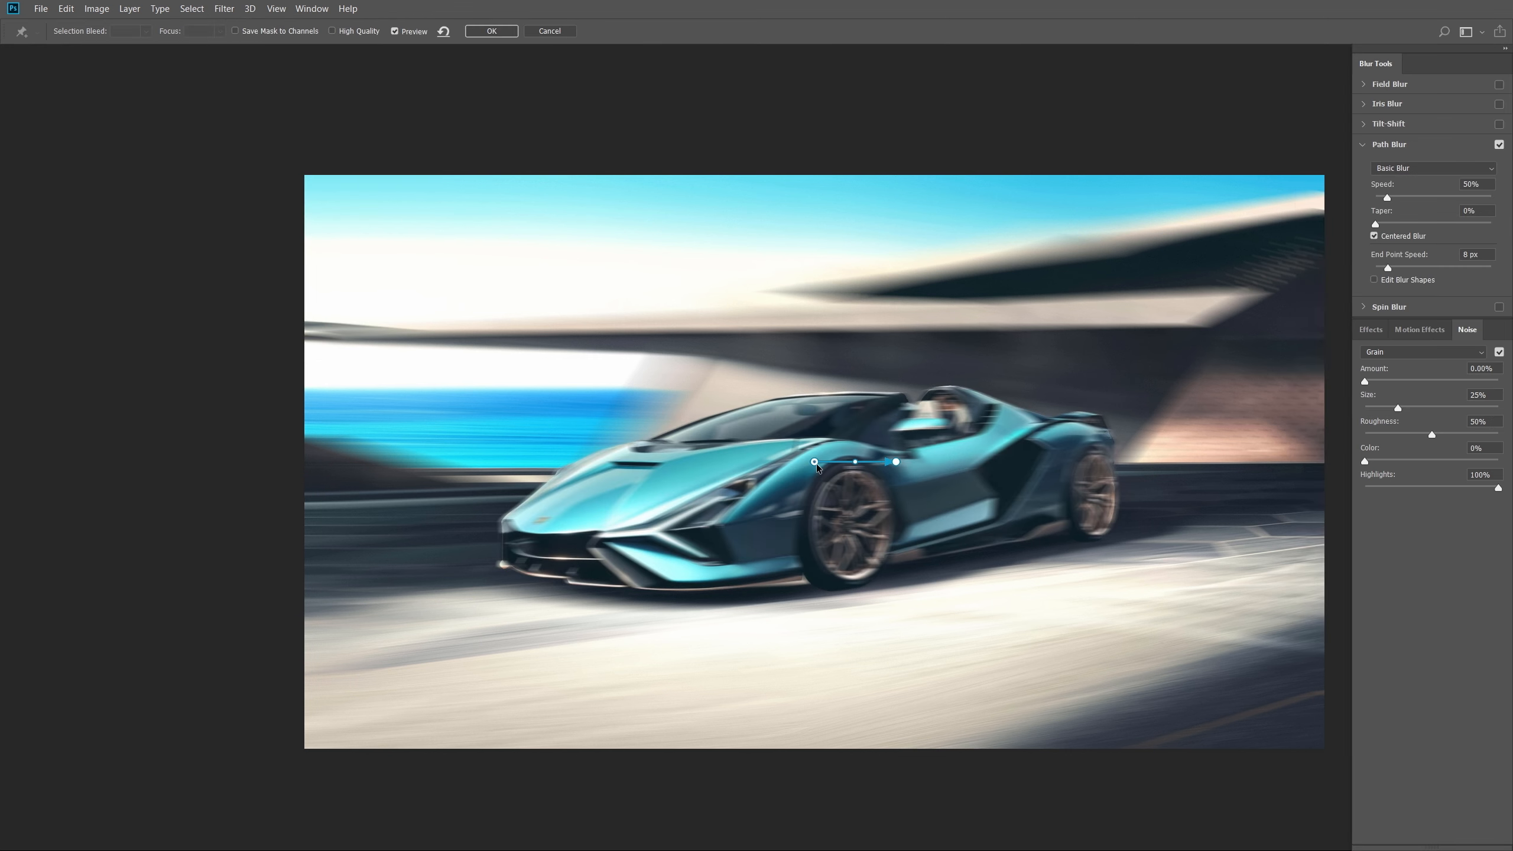
- Draw three motion paths along the car, from the hood to behind the rear wheel
drag(705, 471, 678, 485)
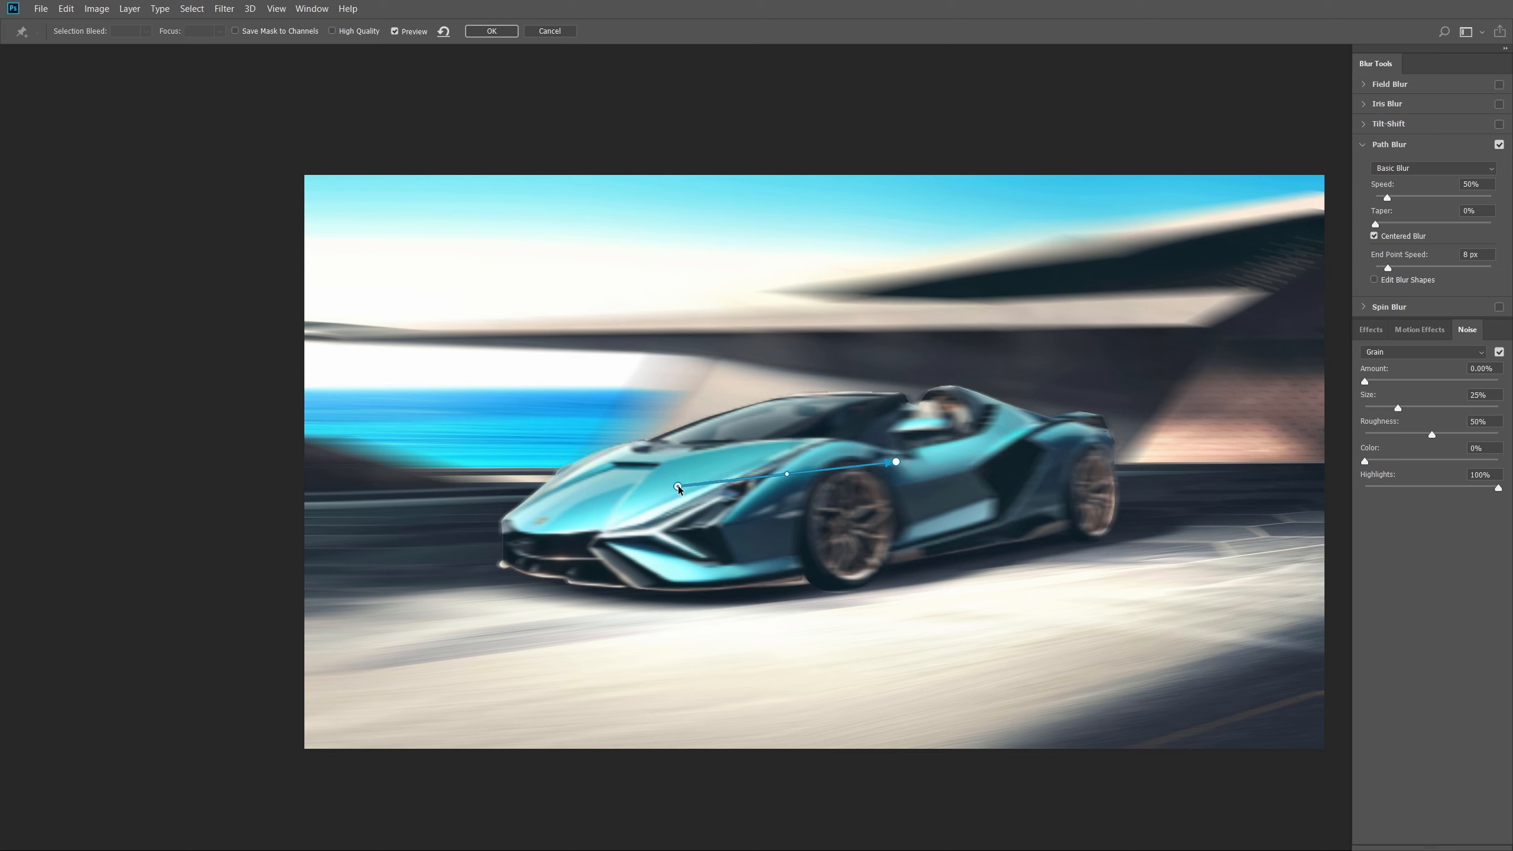
click(896, 462)
drag(895, 462, 1133, 470)
drag(683, 487, 665, 472)
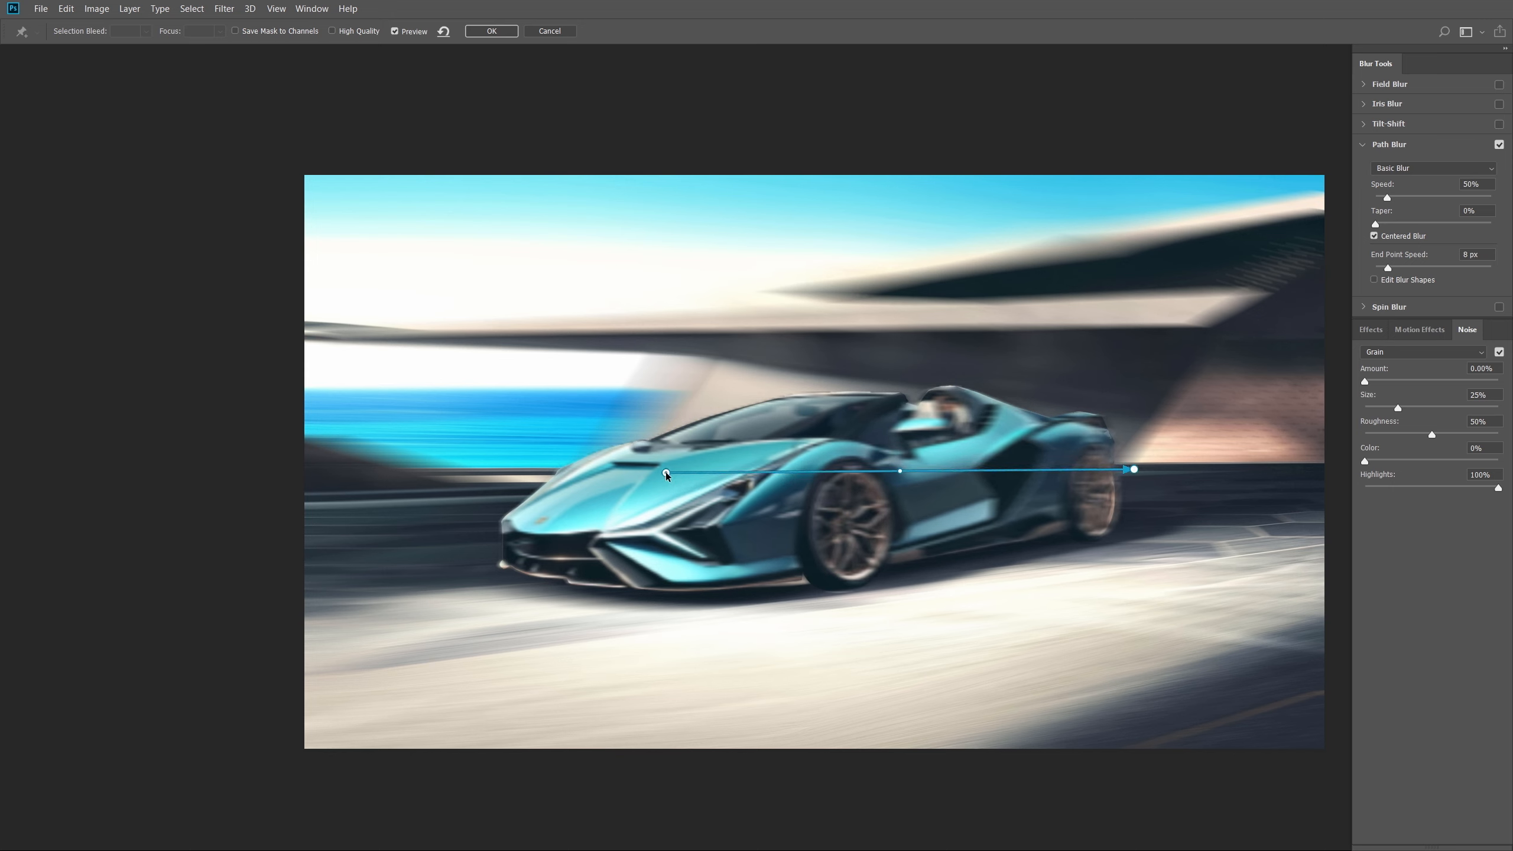
click(715, 424)
double_click(1125, 423)
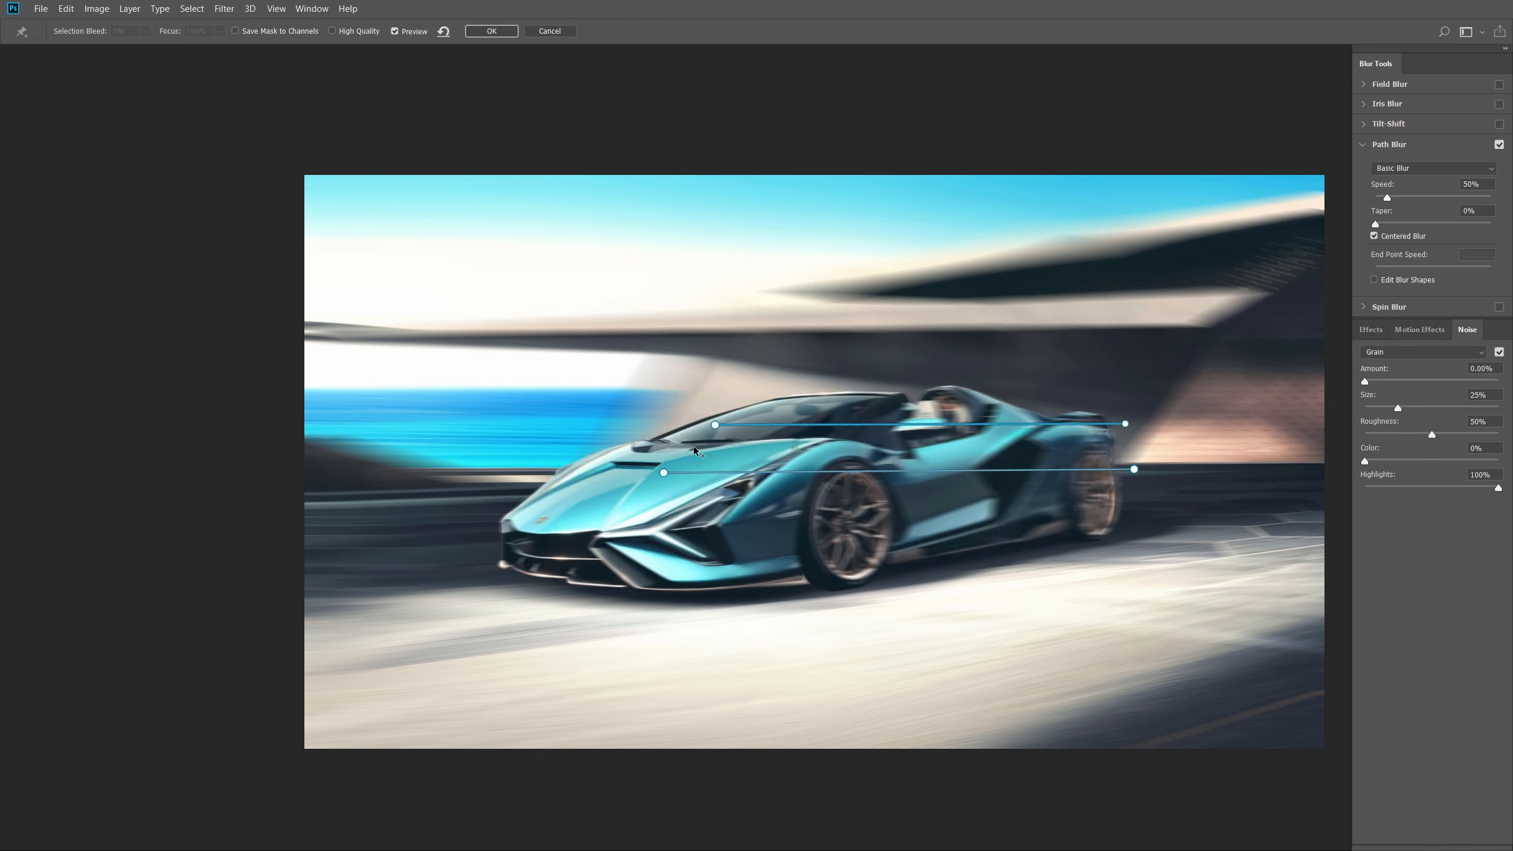
click(702, 536)
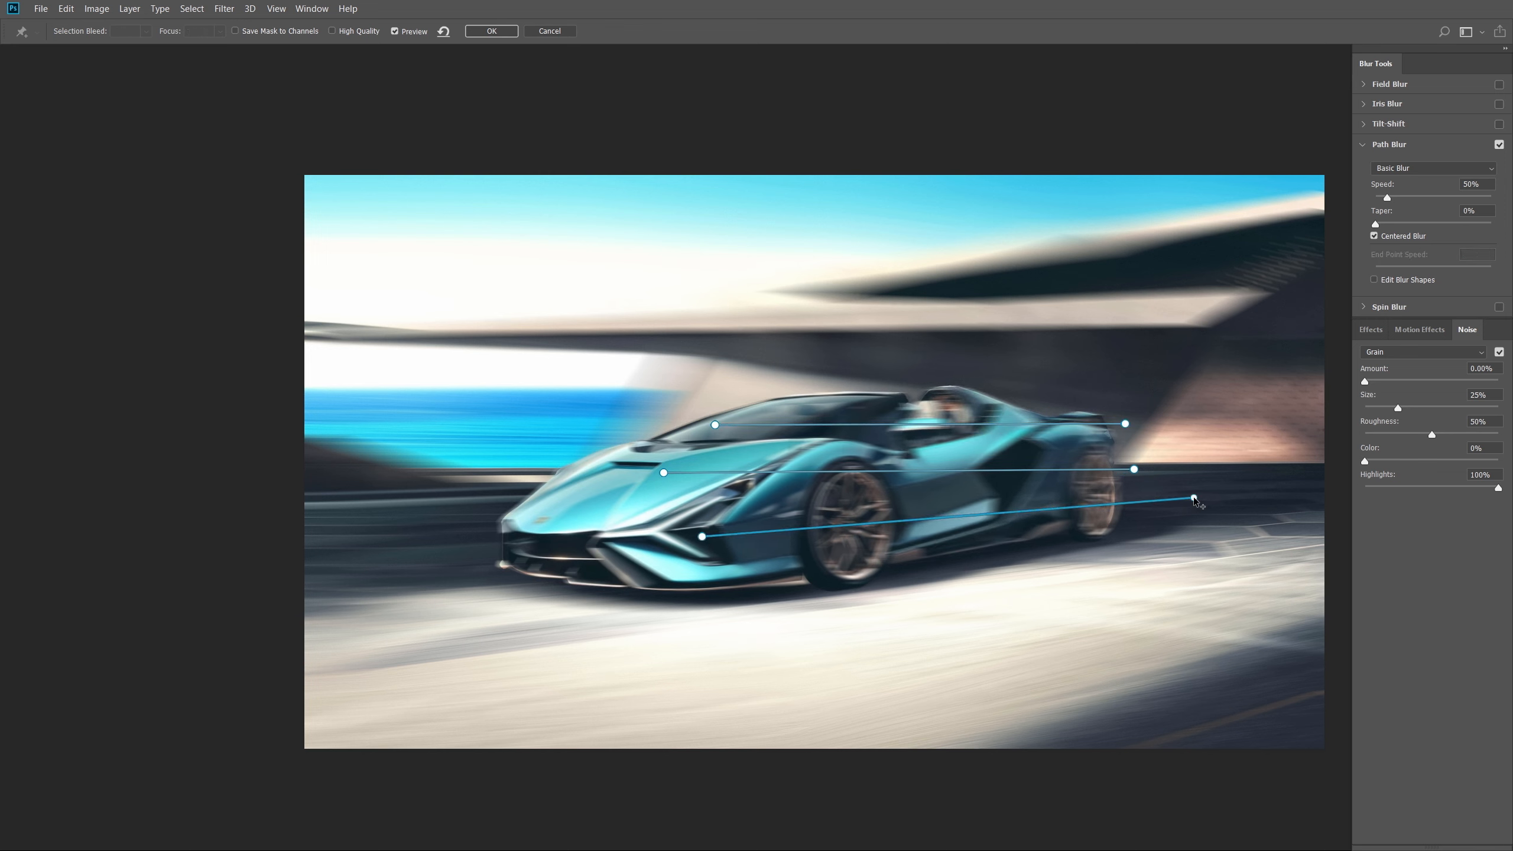
double_click(1193, 496)
drag(1124, 424, 1146, 413)
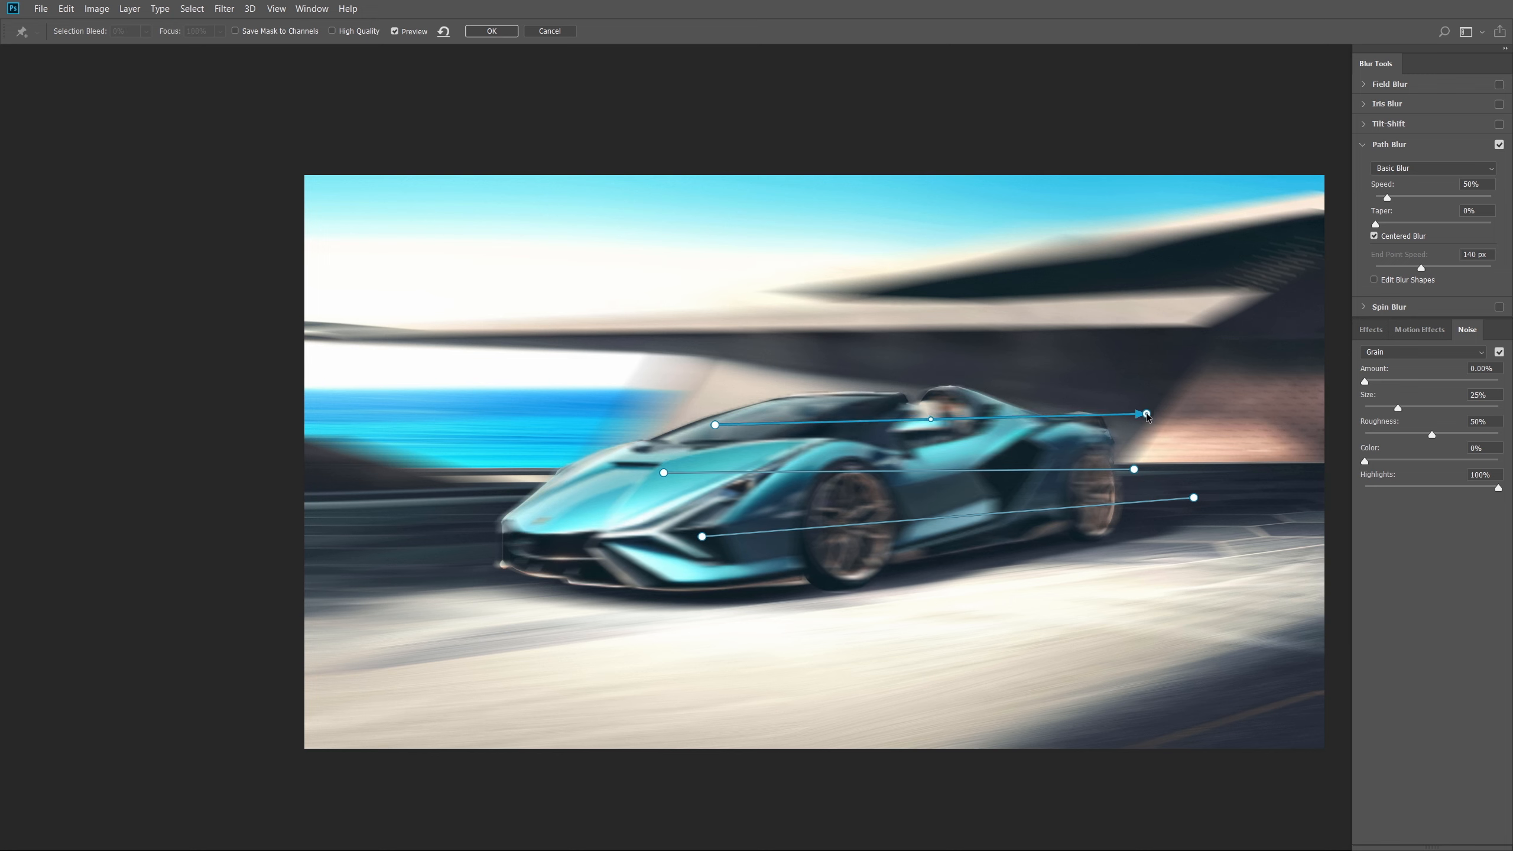
drag(1133, 470, 1141, 464)
- Enable blur-shape editing and set the middle path's end speed to 350 px
click(1398, 282)
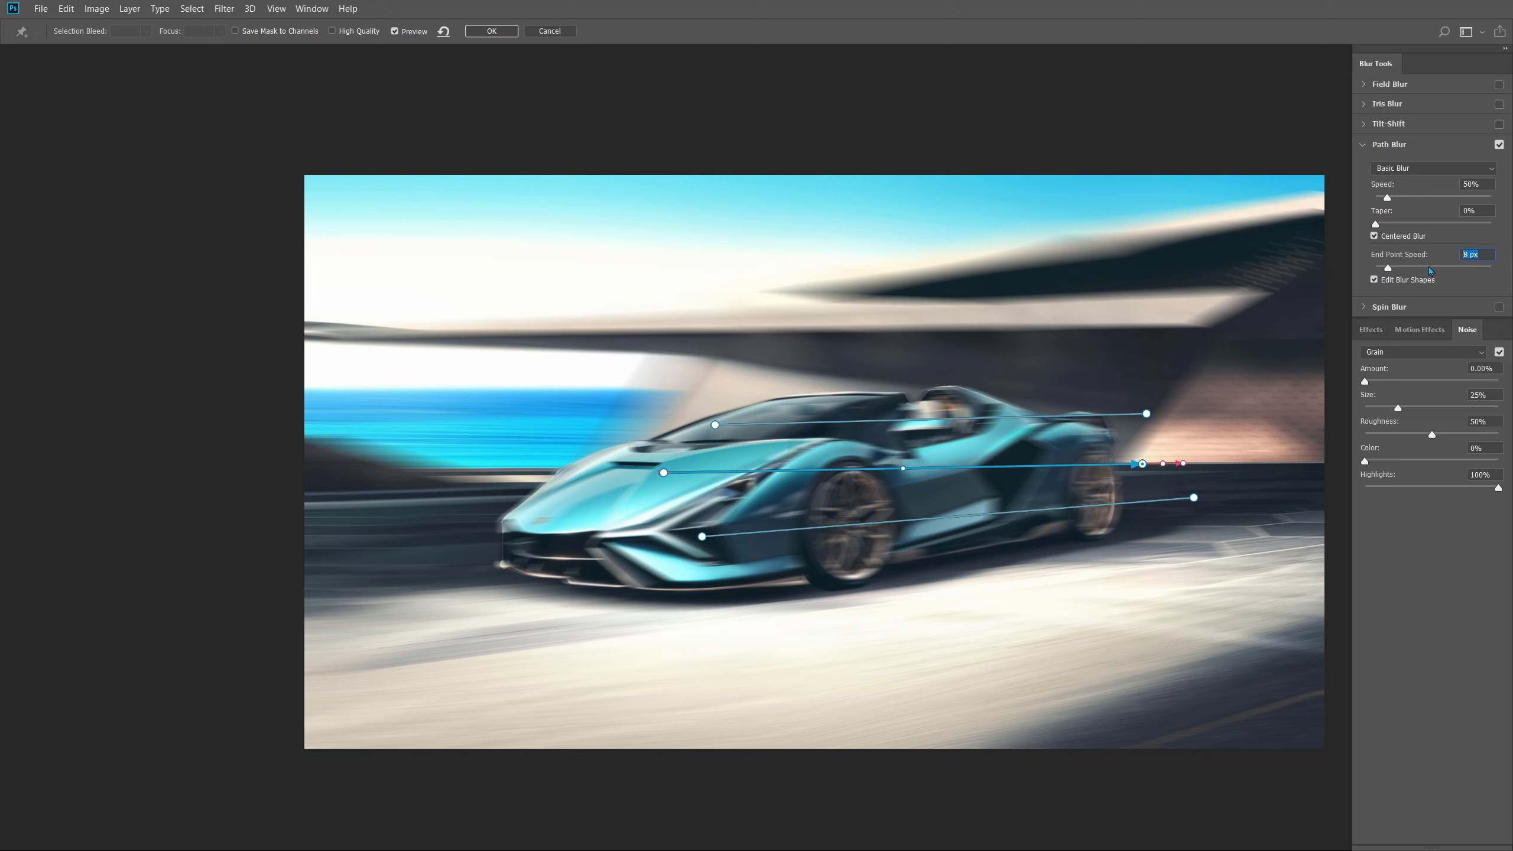
text(0)
click(1143, 465)
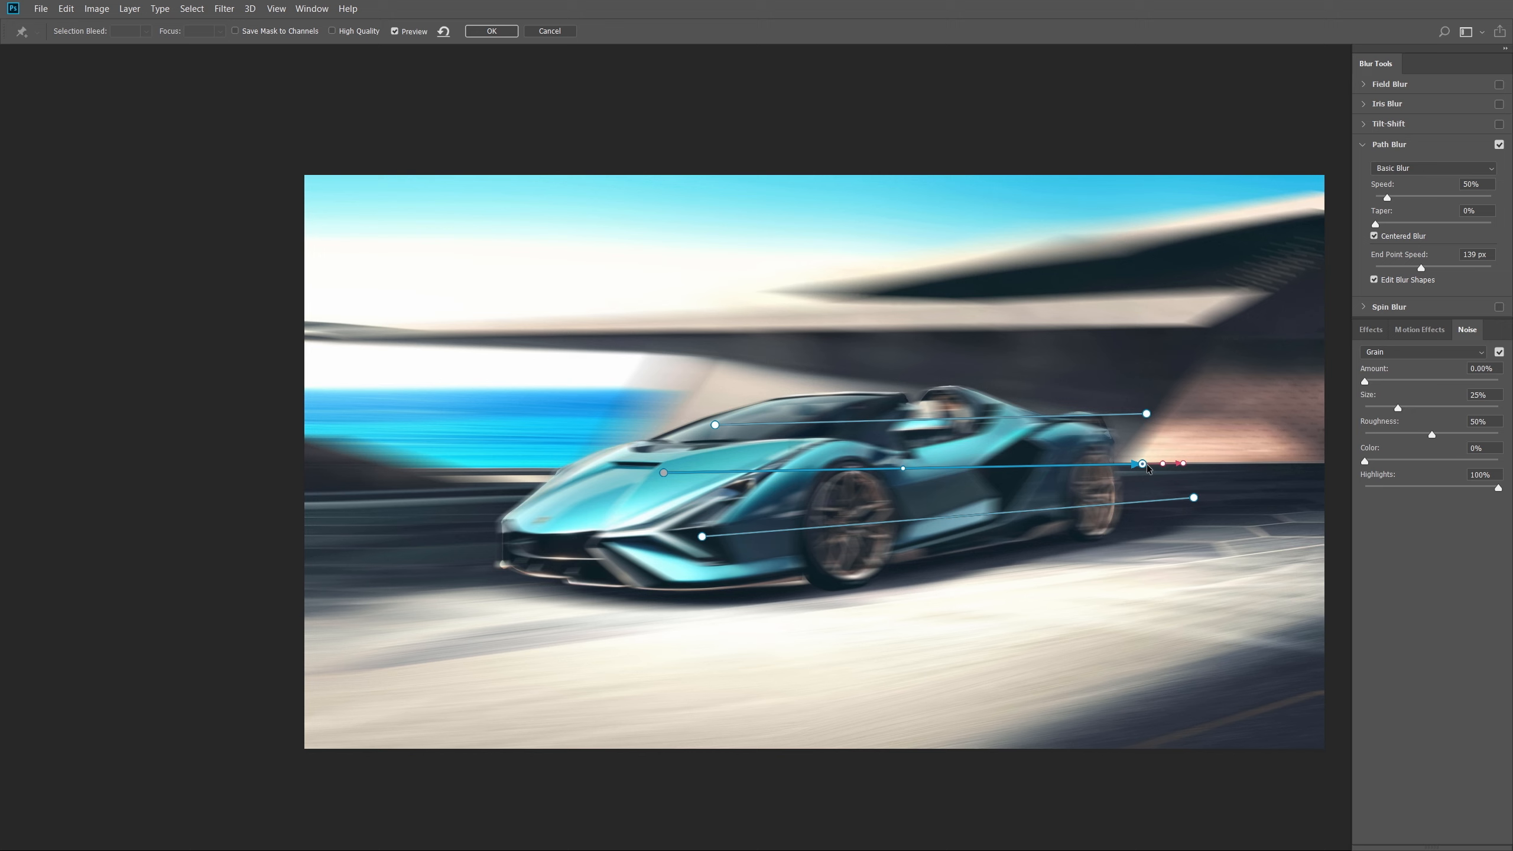
click(1483, 256)
text(350)
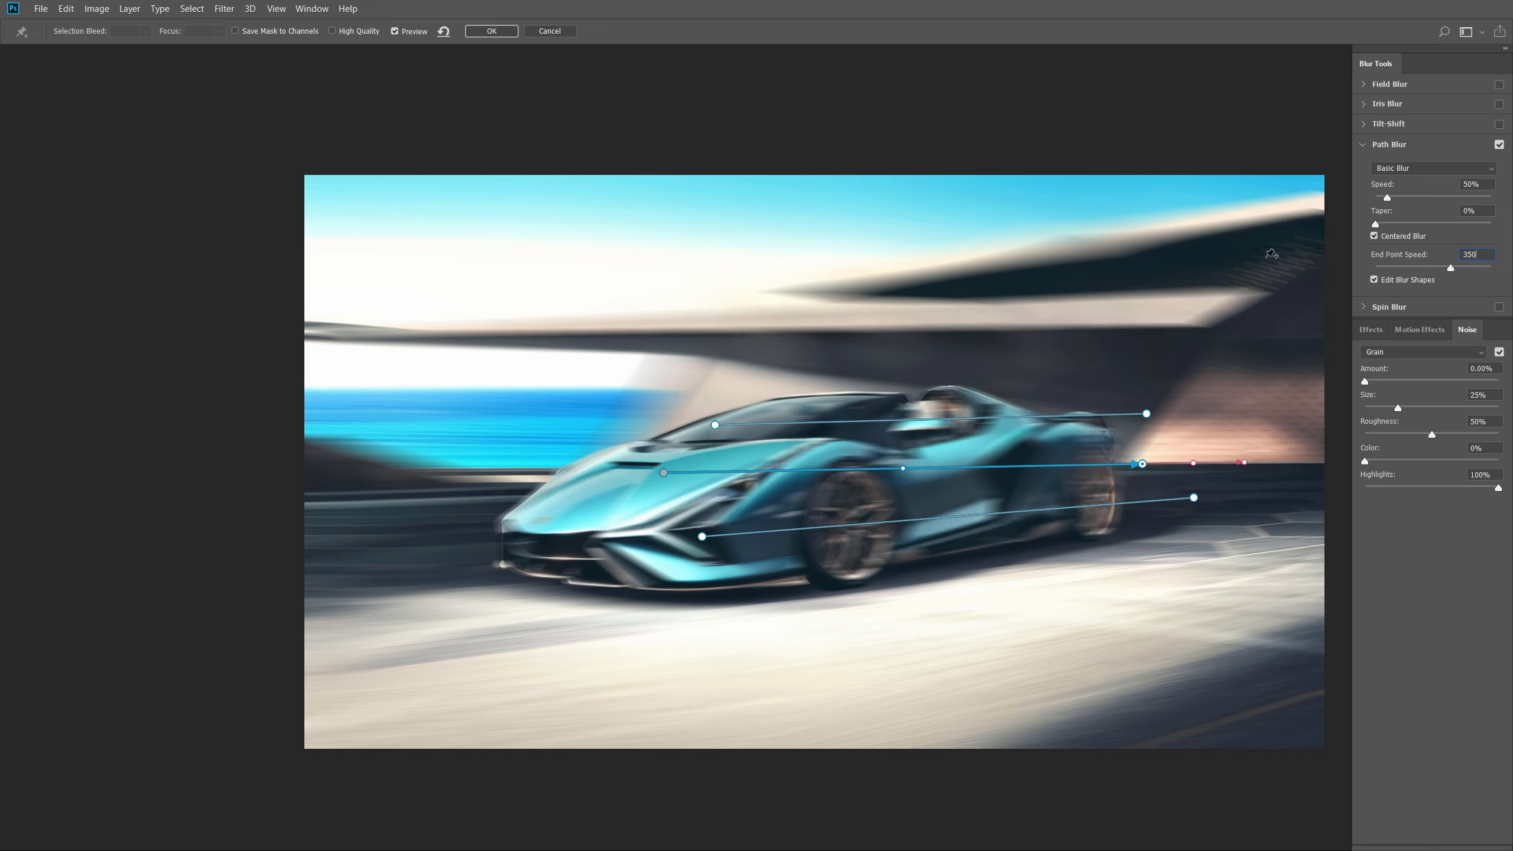
- Set the top and bottom paths' start speeds to 0 and end speeds to 350 px
click(715, 425)
click(1483, 255)
text(0)
click(1146, 414)
click(1483, 256)
text(3)
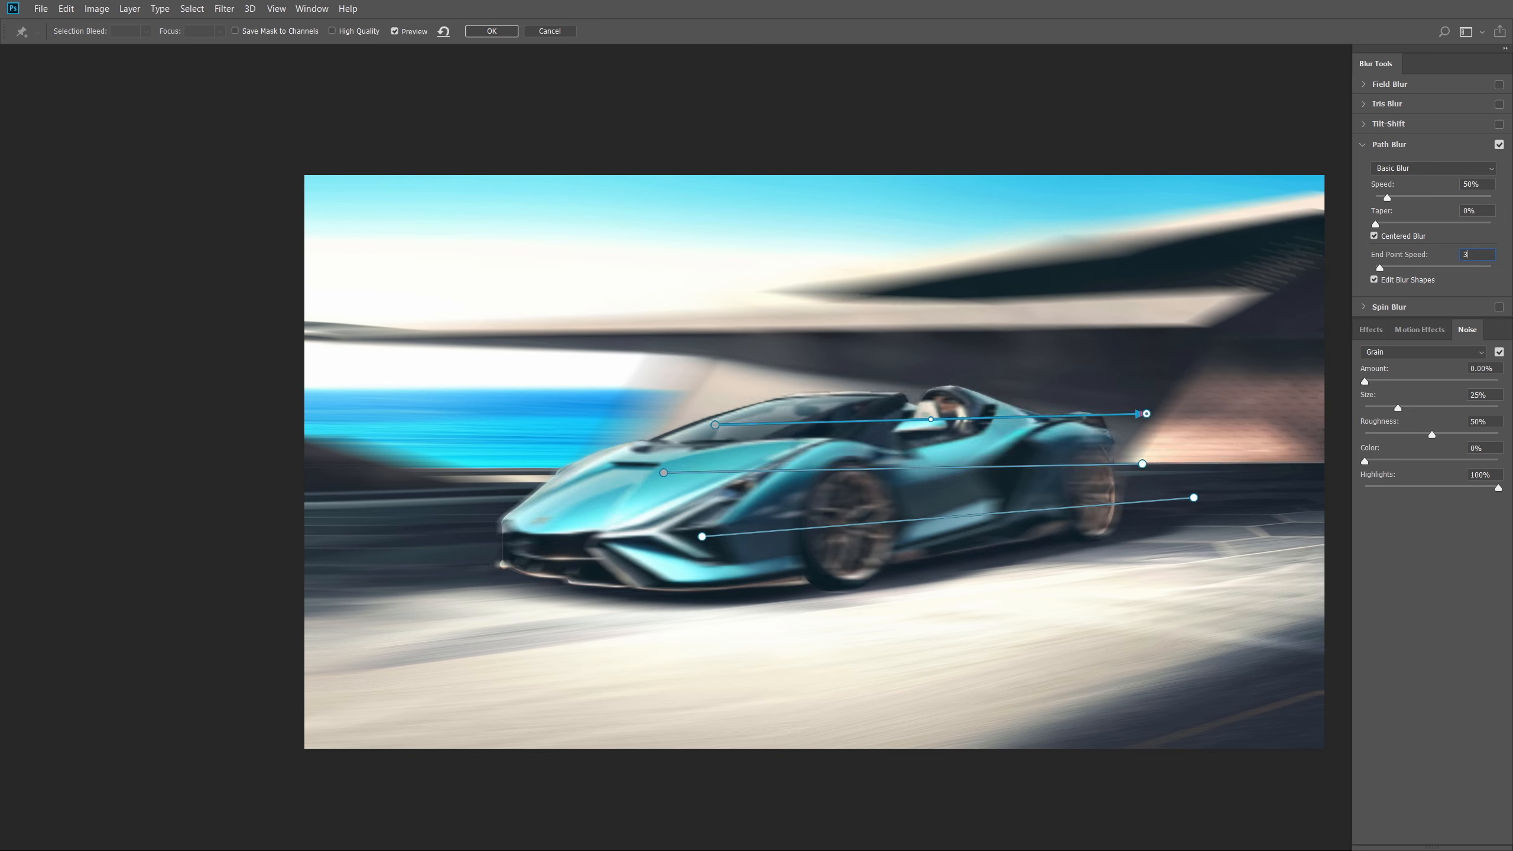
text(50)
click(1193, 497)
click(1483, 255)
text(350)
click(701, 537)
click(1483, 255)
text(0)
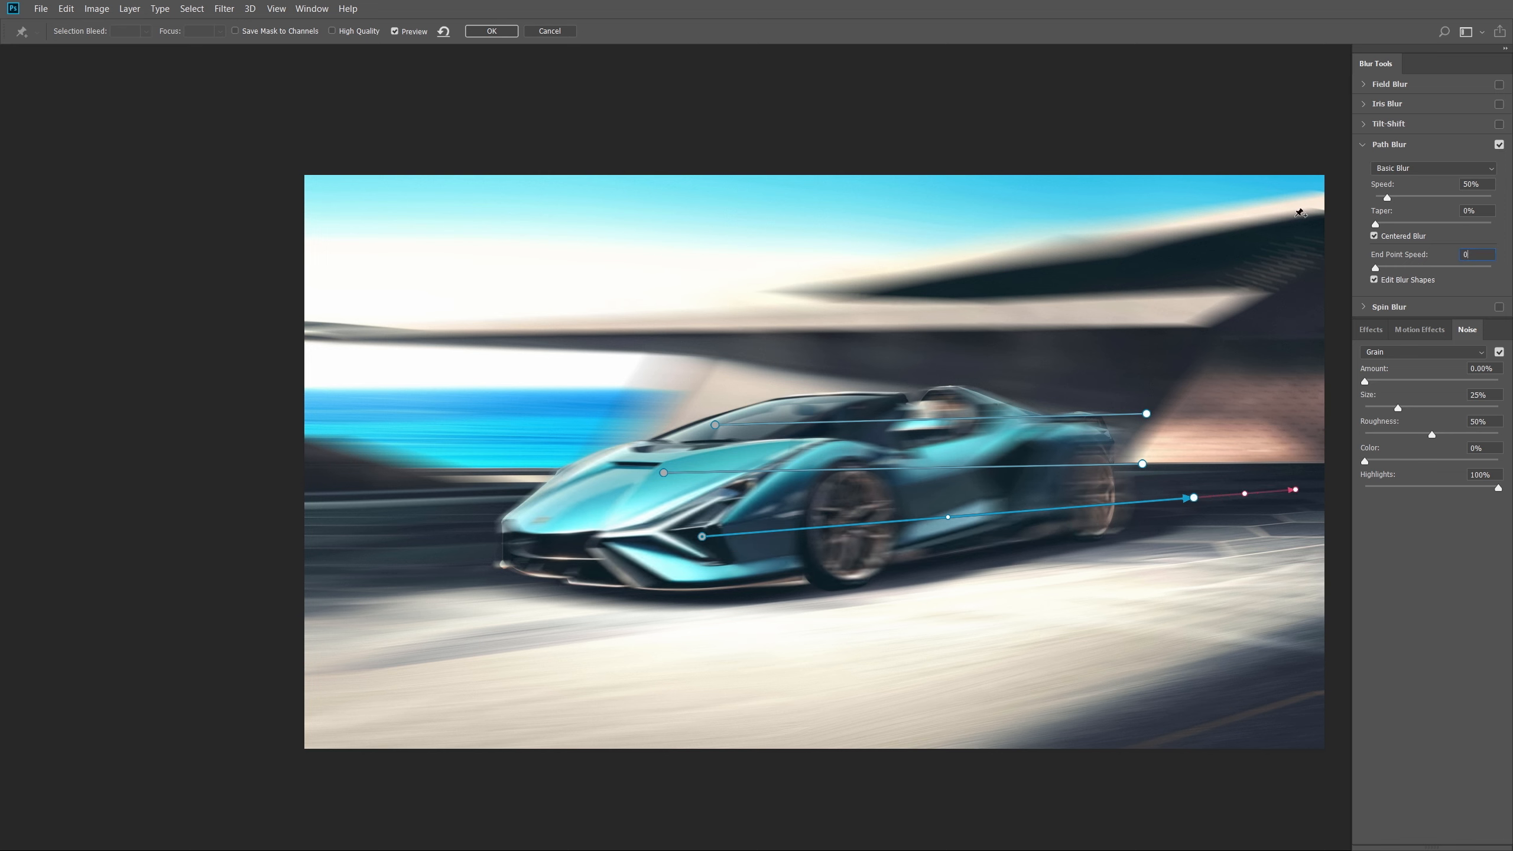
- Switch the path blur to Rear Sync Flash and nudge the bottom path's endpoints
click(1408, 169)
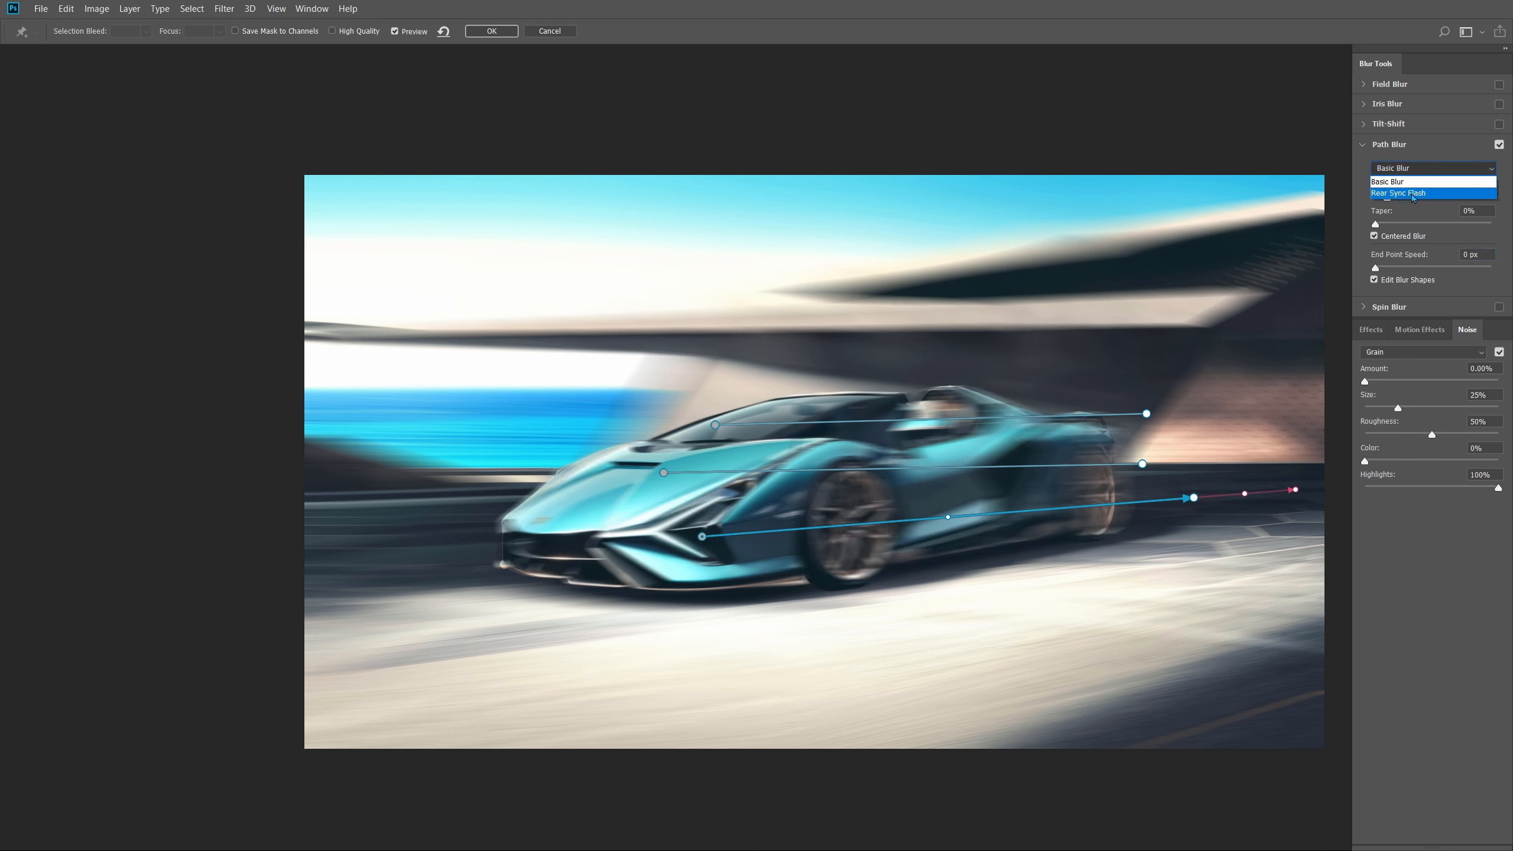
click(1413, 193)
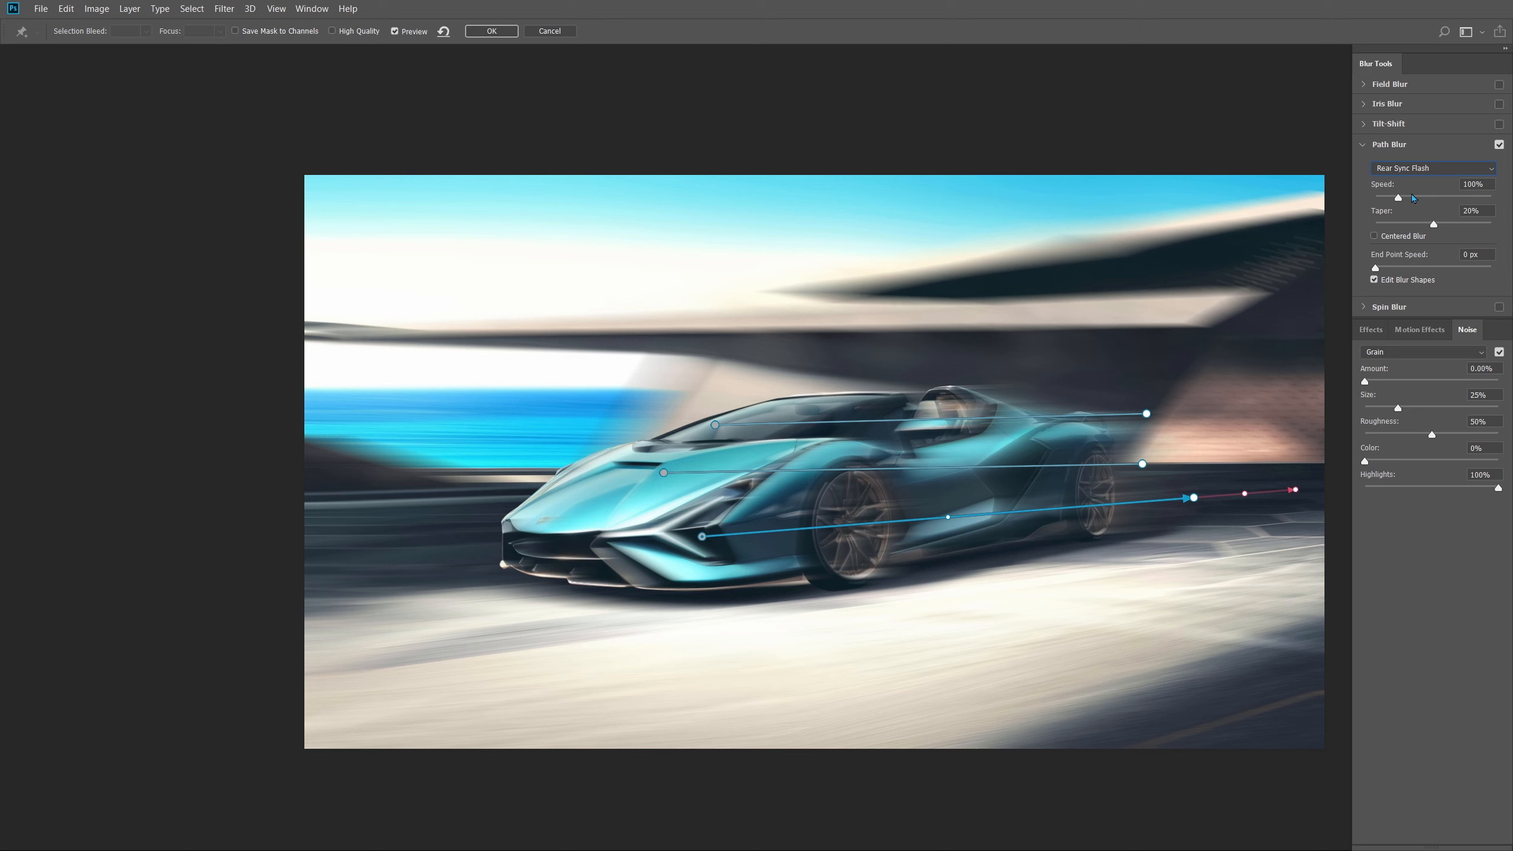
drag(1193, 497, 1197, 510)
mouse_move(702, 536)
mouse_down()
mouse_move(699, 548)
mouse_move(697, 525)
mouse_up()
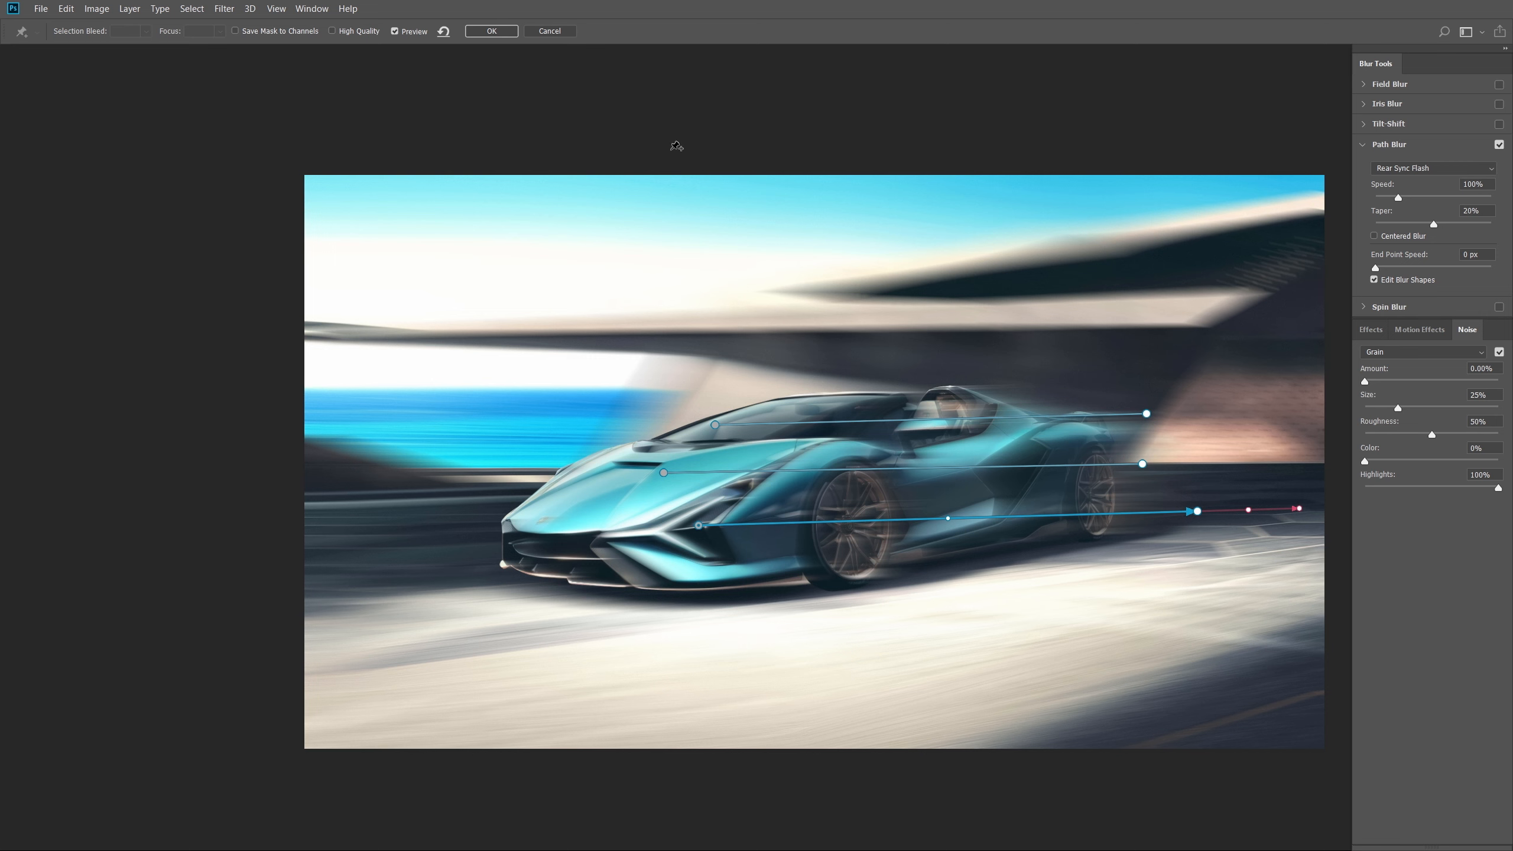
- Apply the path blur, compare the blurred car layer on and off, then select Background copy 2
click(483, 31)
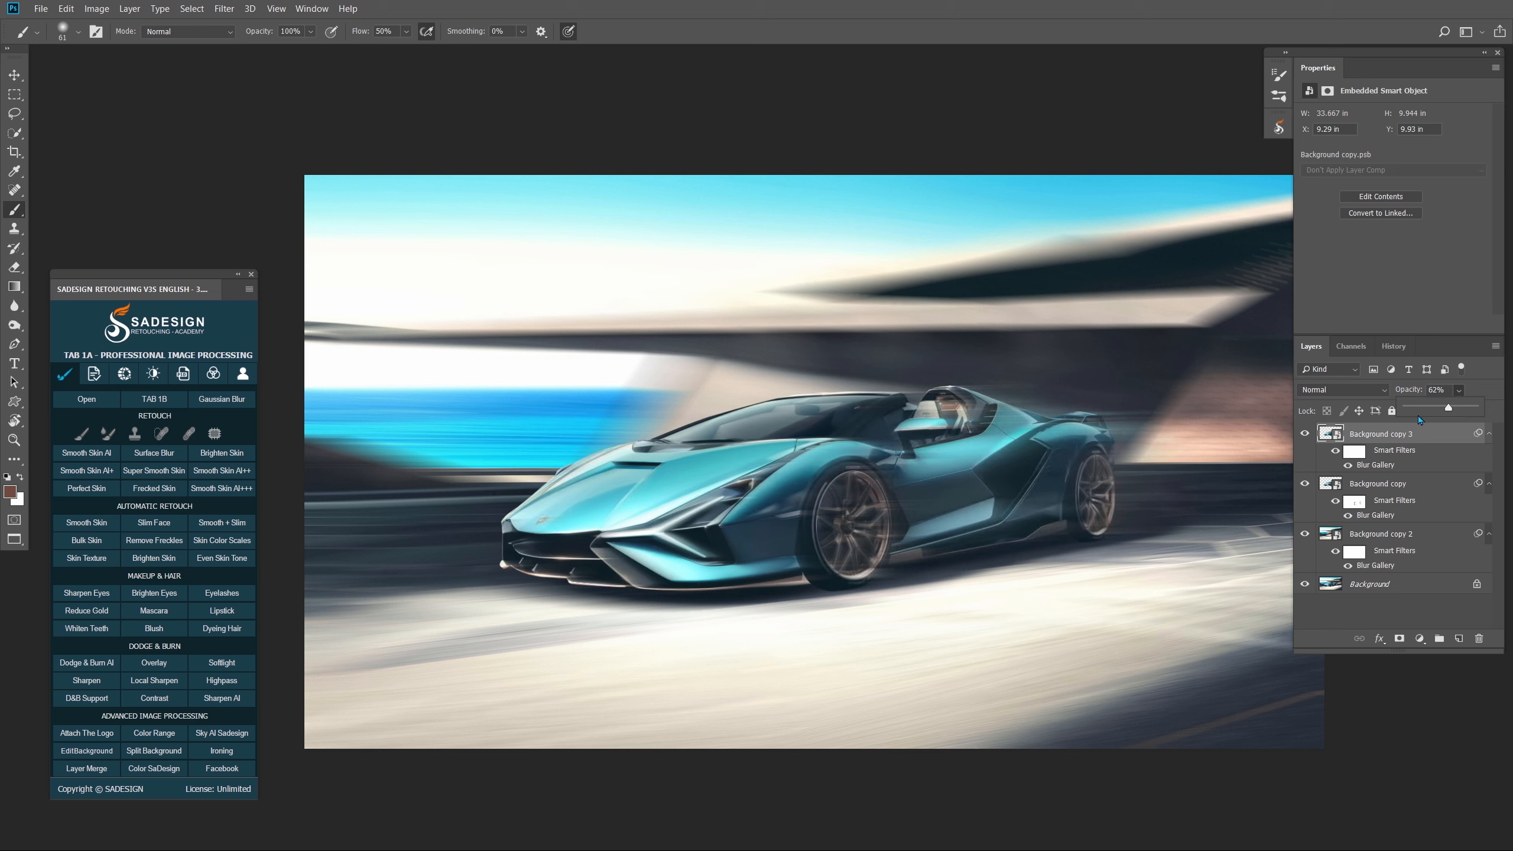
click(1304, 434)
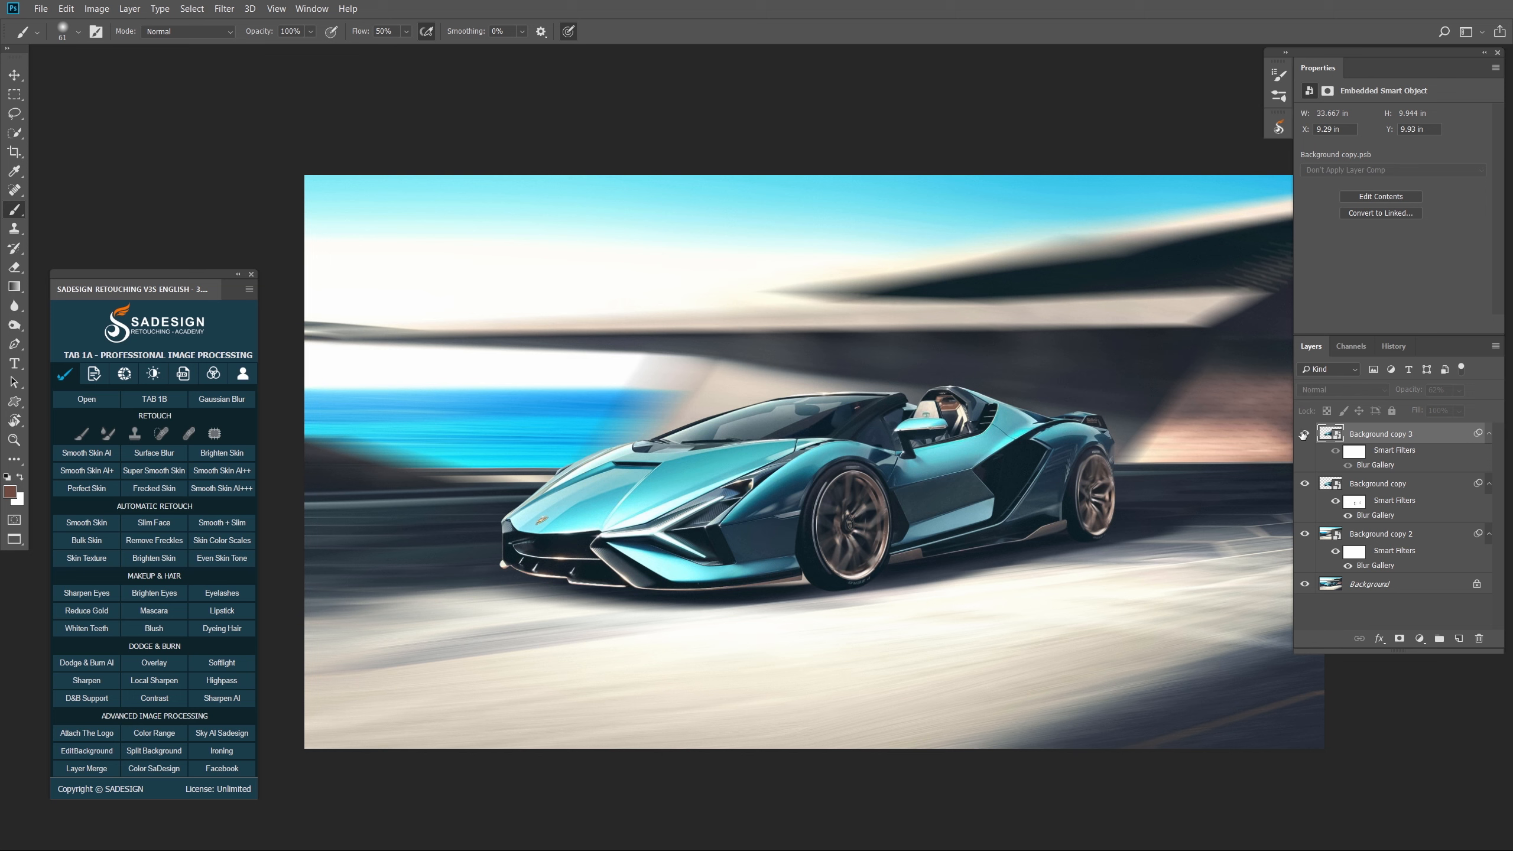
click(1304, 433)
click(1303, 434)
click(1303, 434)
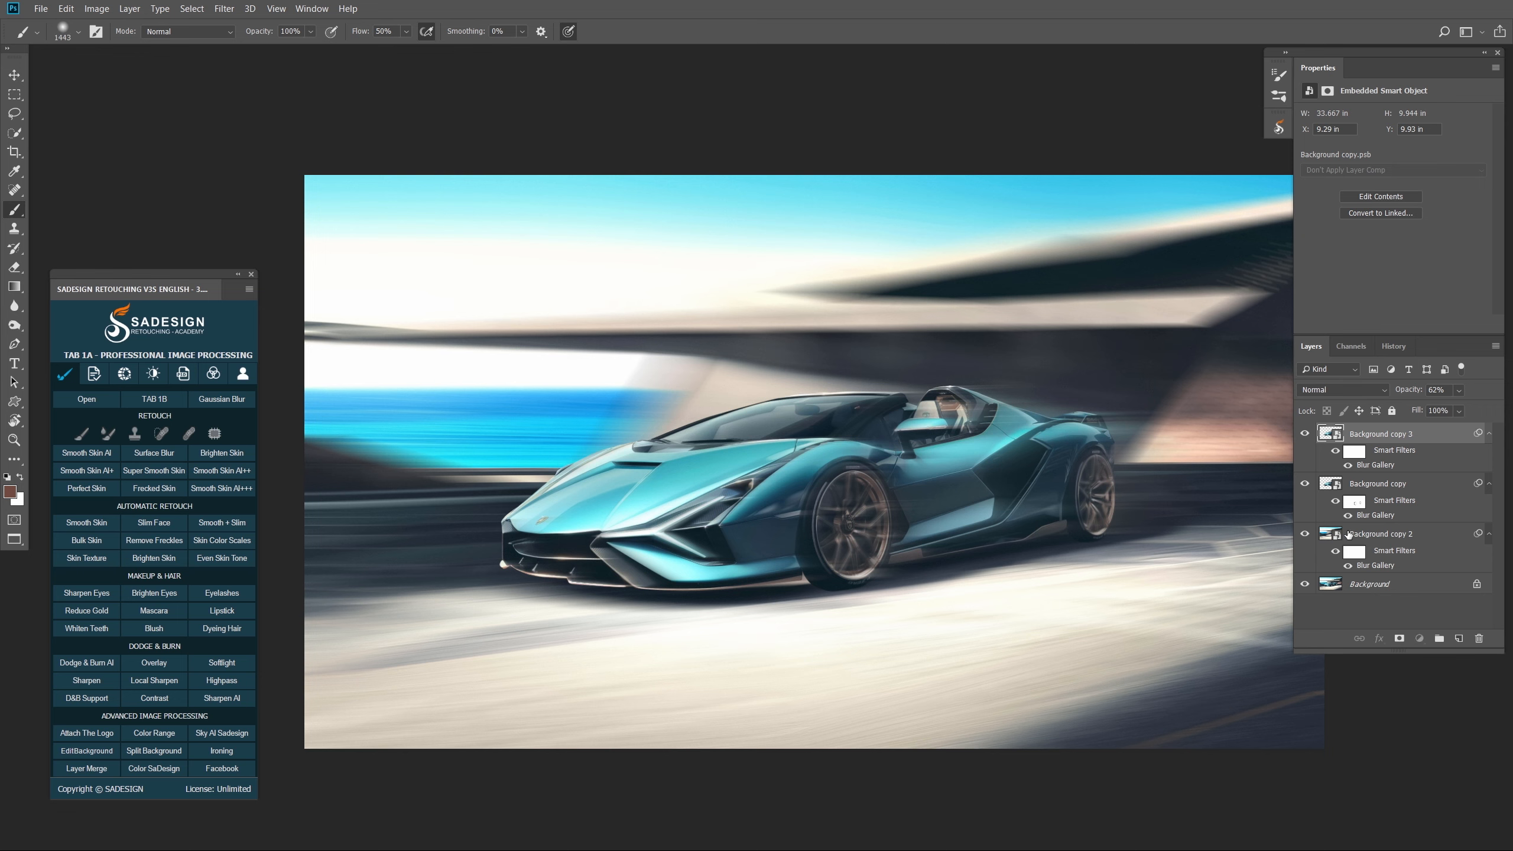
click(1370, 535)
click(1419, 638)
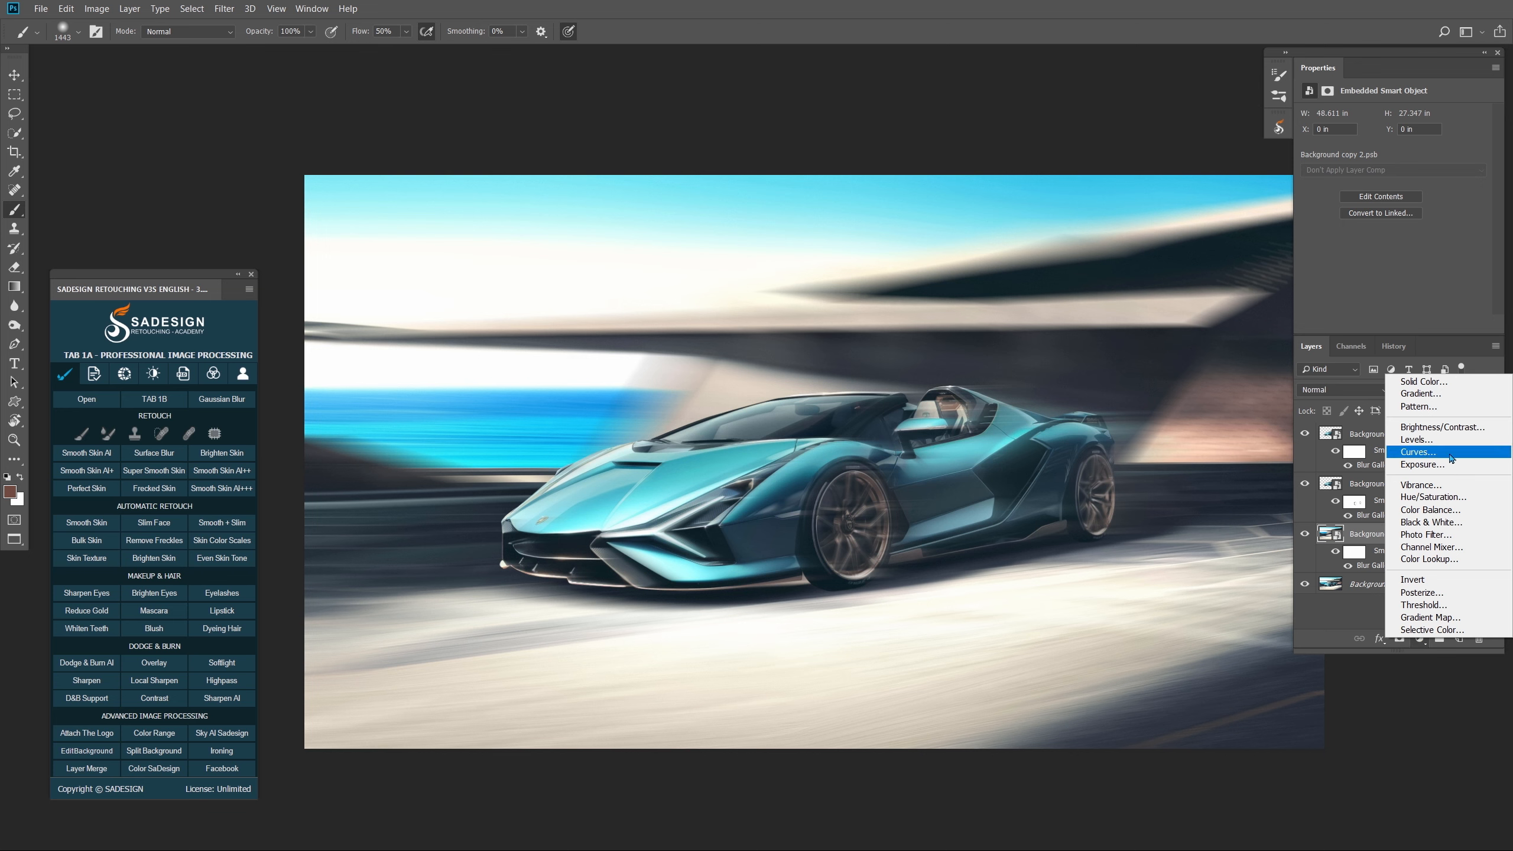
- Add a darkening Curves 1 layer and invert its mask to black
click(1424, 454)
drag(1406, 223, 1415, 234)
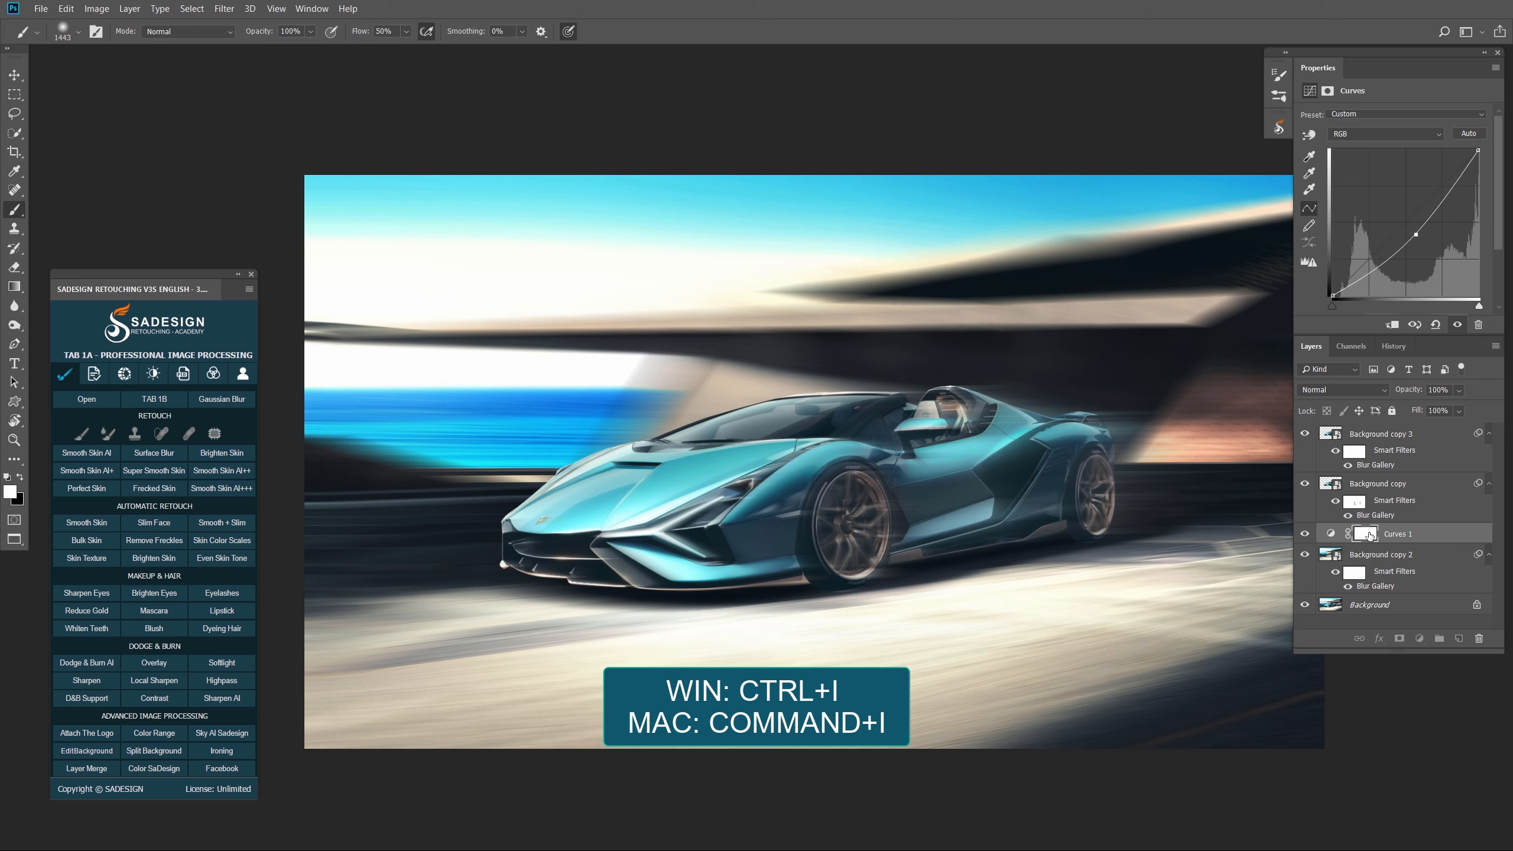
click(1368, 533)
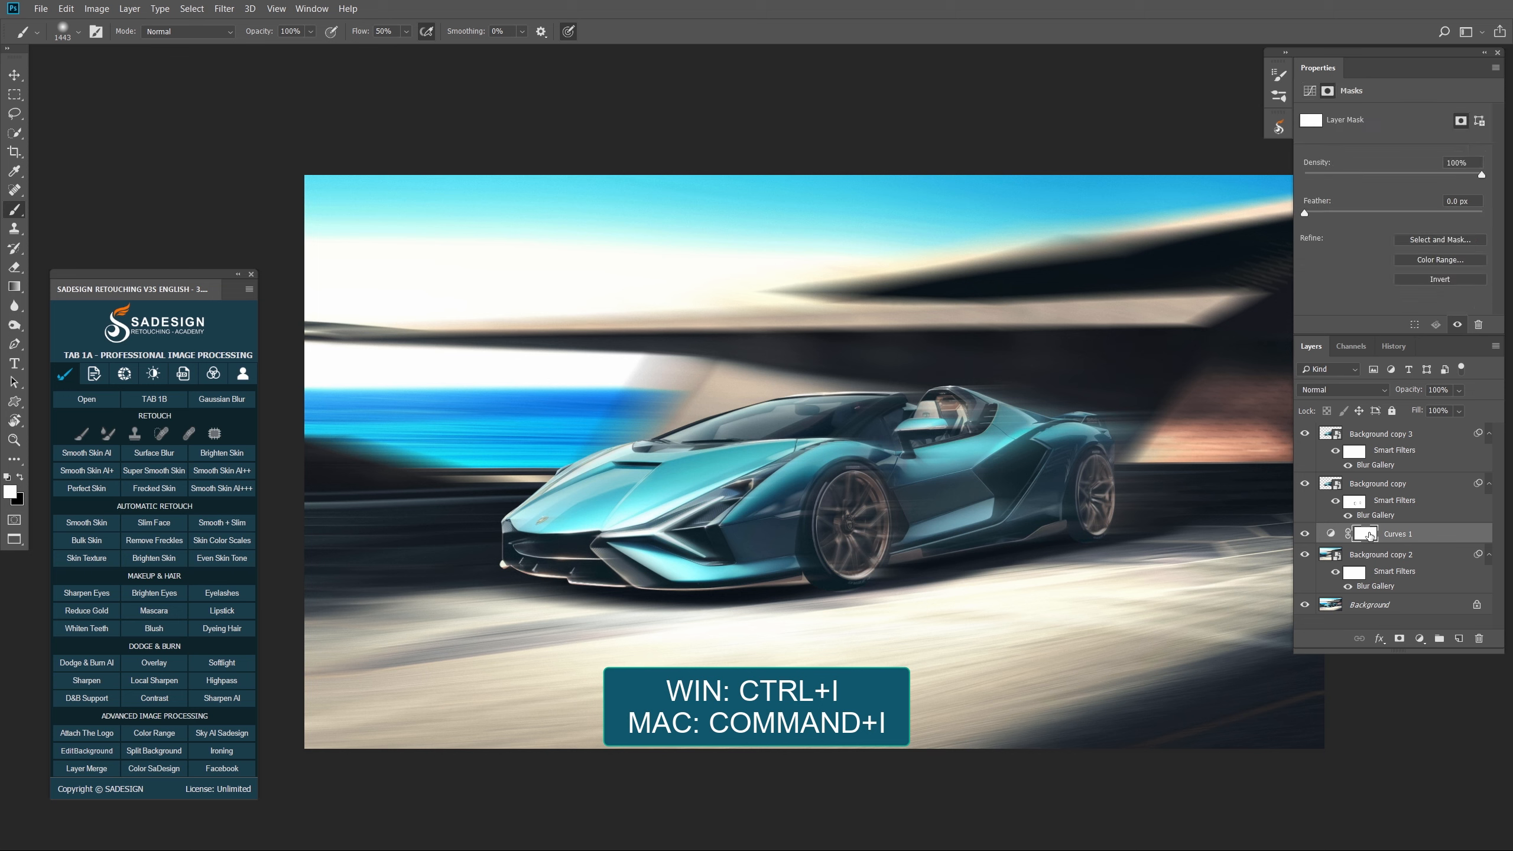
key(ctrl+i)
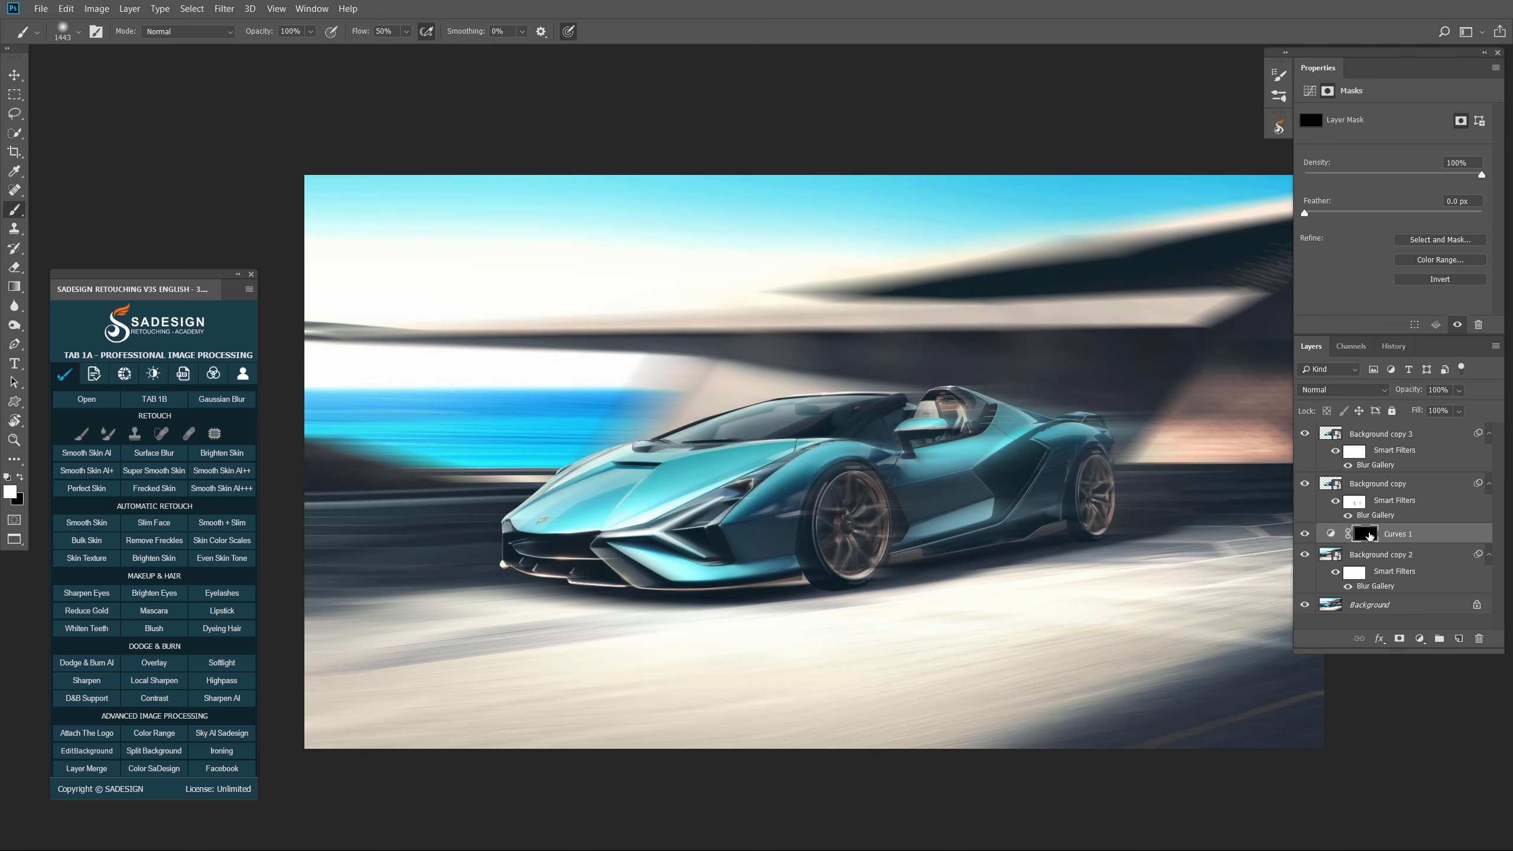
- Paint the darkening onto the car's underside with a smaller brush, then add Curves 2
alt+right_click(687, 526)
right_click(14, 209)
click(43, 210)
alt+right_click(610, 521)
mouse_move(621, 570)
mouse_down()
mouse_move(934, 566)
mouse_move(947, 549)
mouse_up()
alt+right_click(1094, 518)
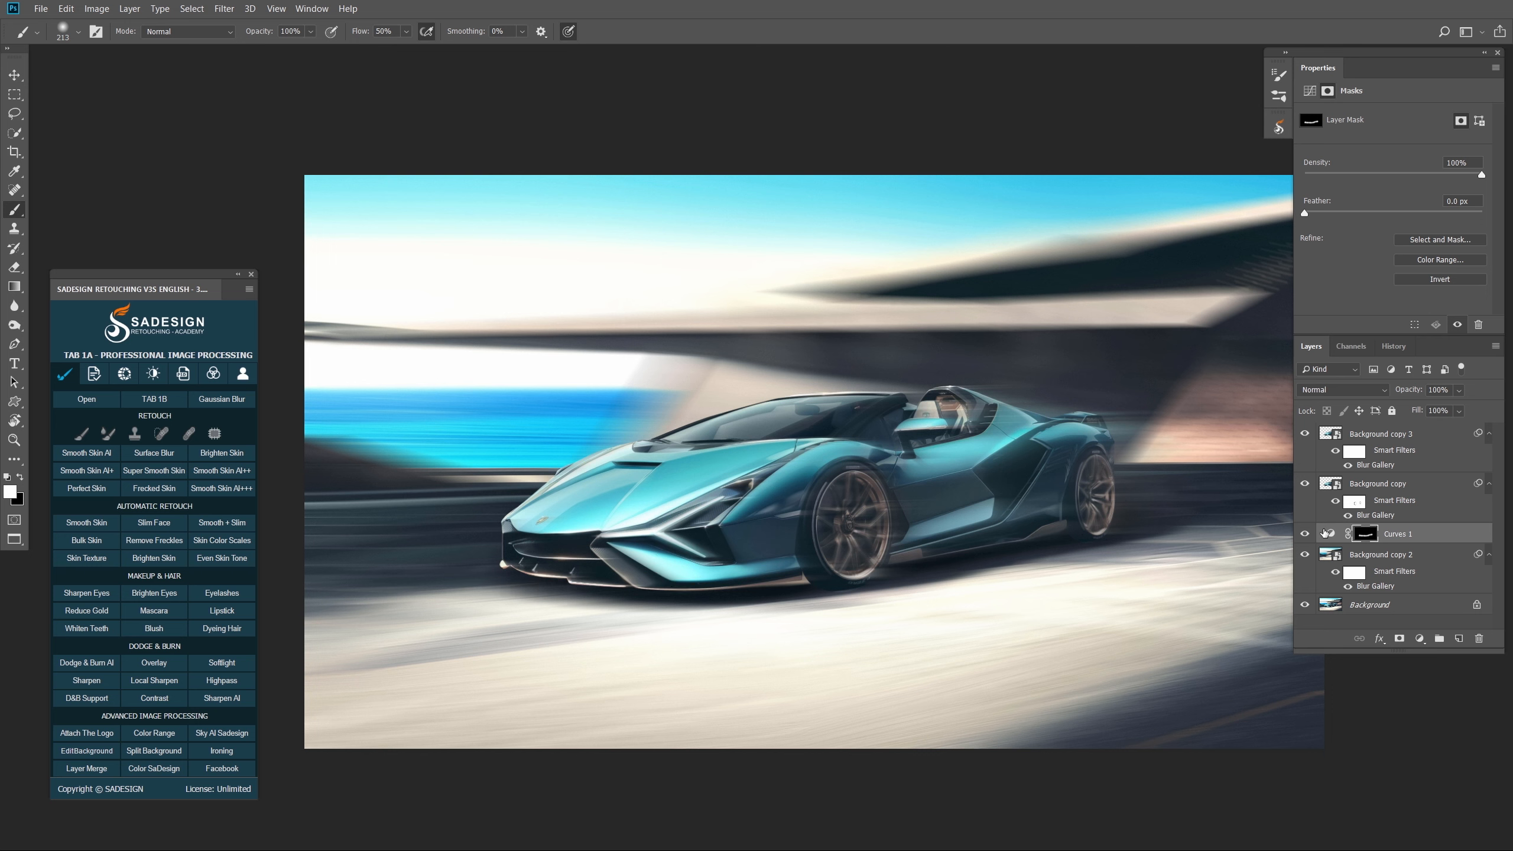
click(1304, 534)
click(1304, 534)
click(1421, 640)
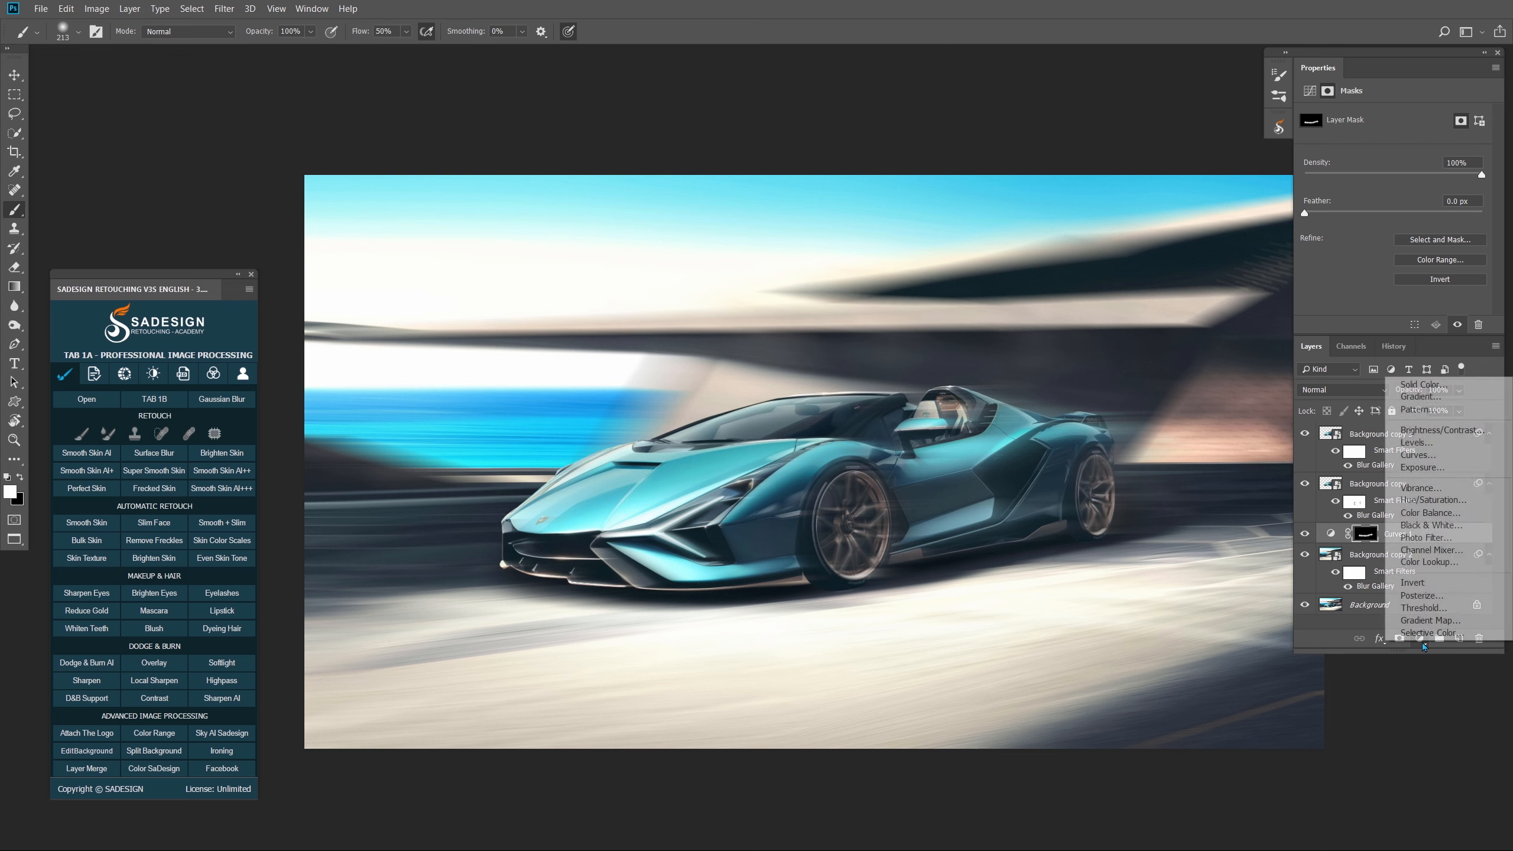
click(1432, 455)
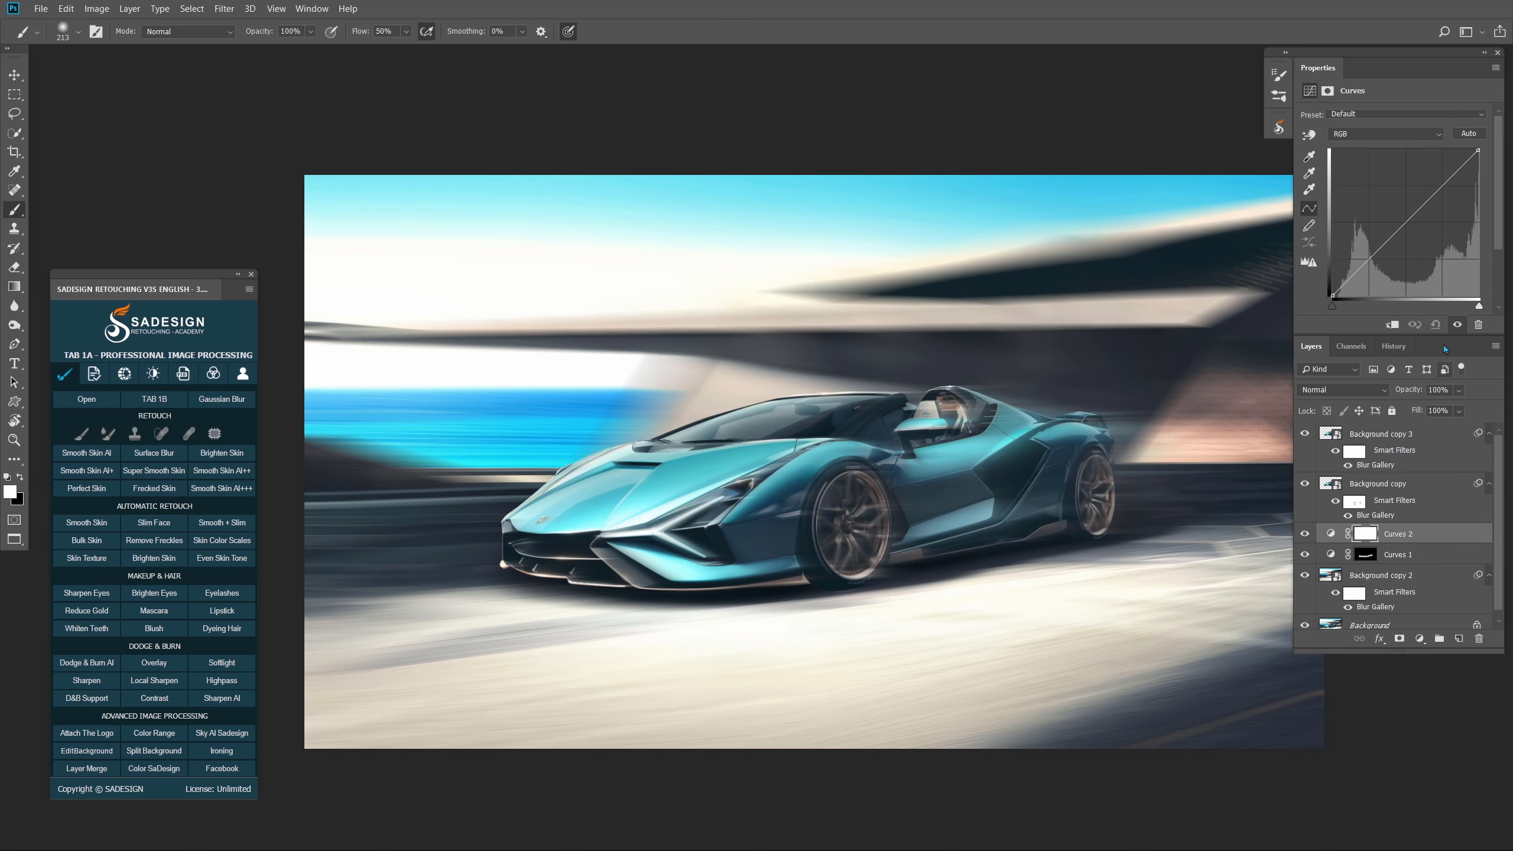
- Brighten Curves 2 by lowering its white point and invert its mask to black
drag(1480, 310, 1427, 313)
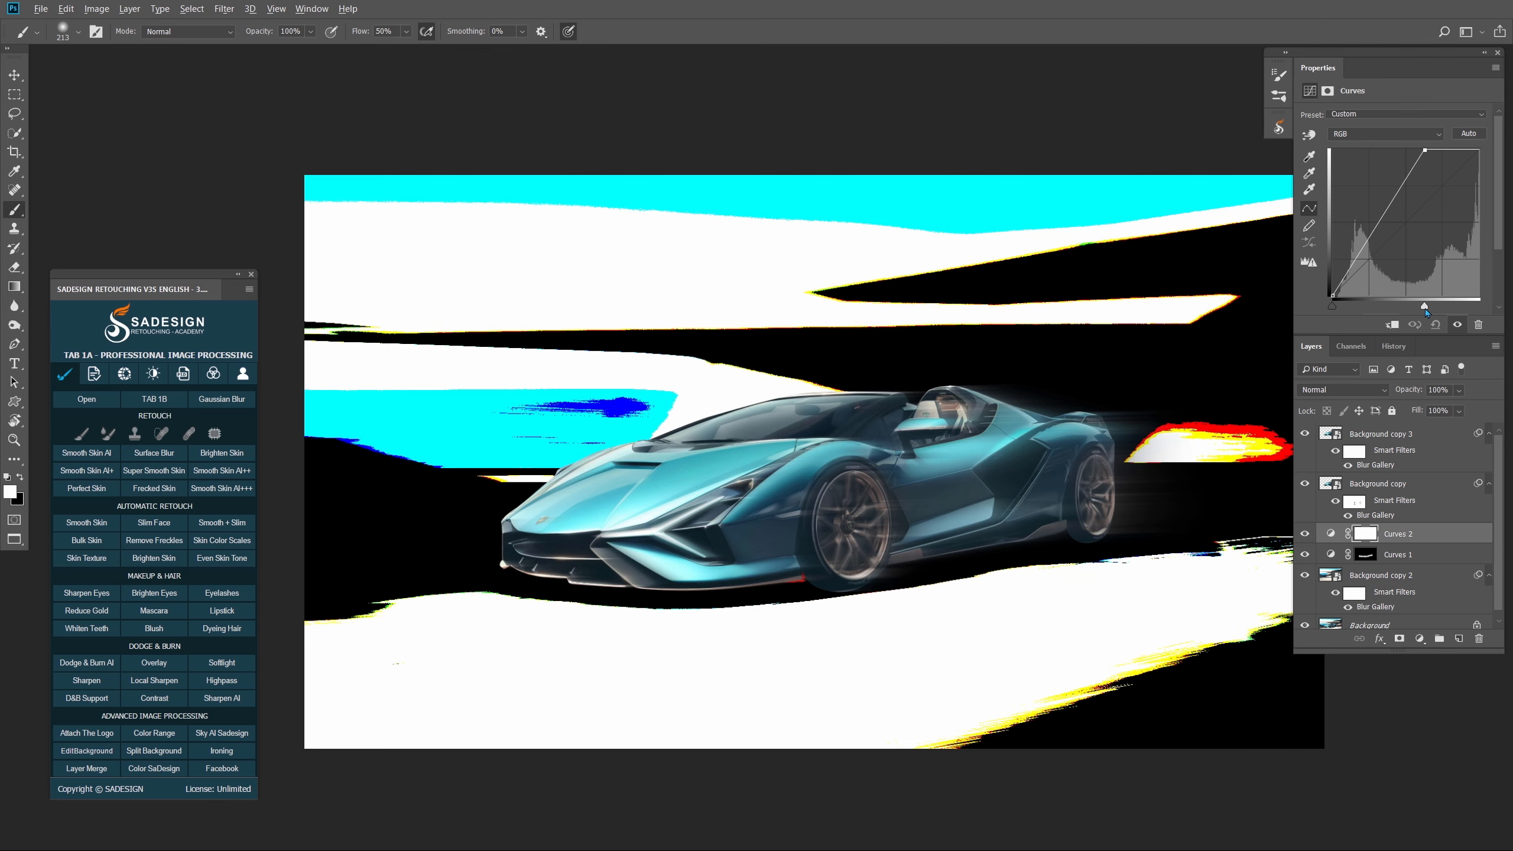
drag(1427, 311, 1427, 312)
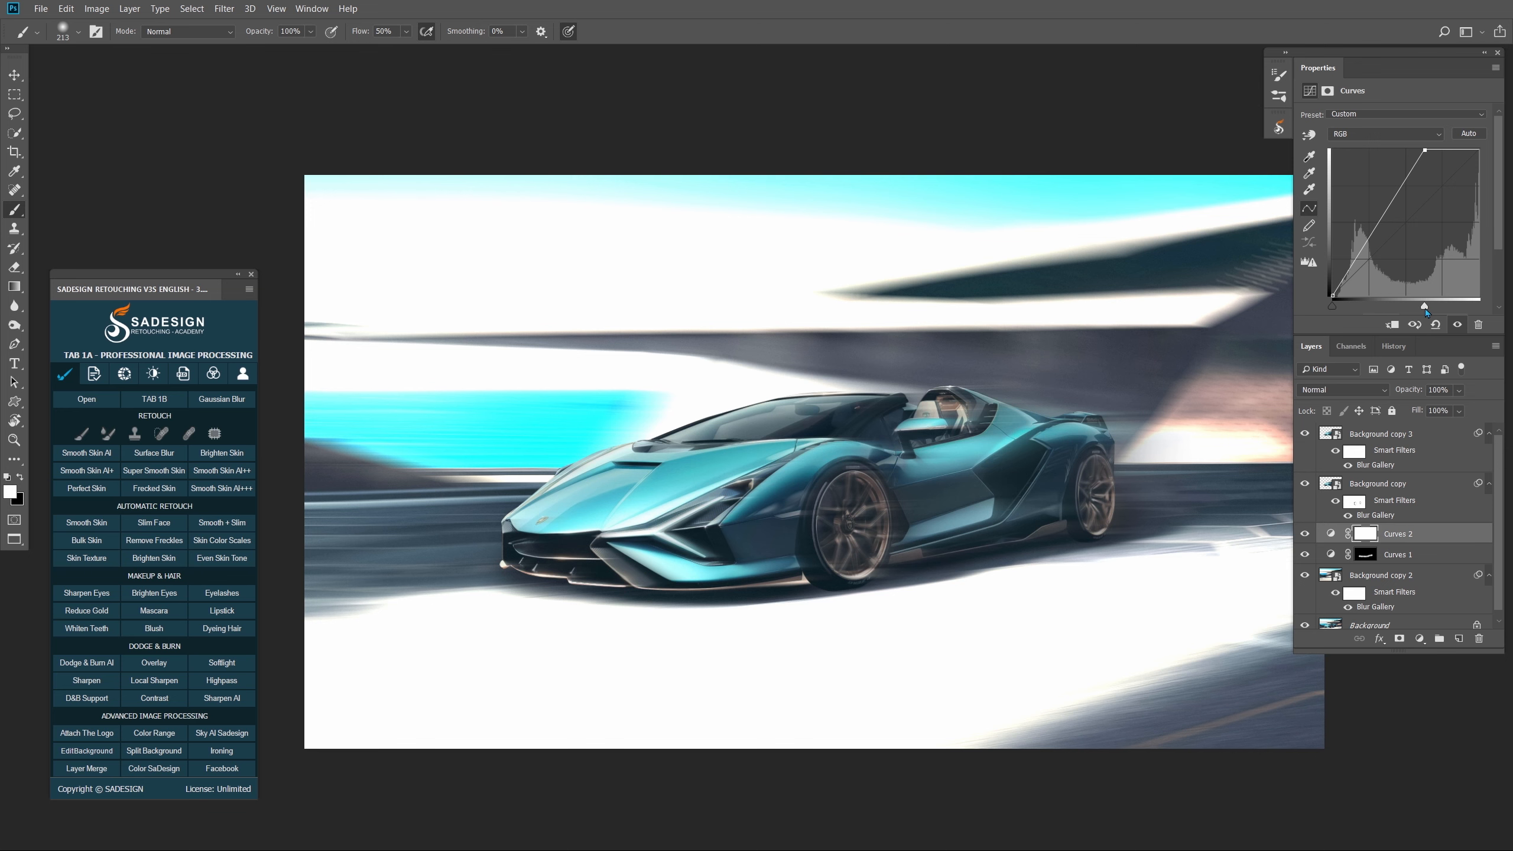
click(1364, 535)
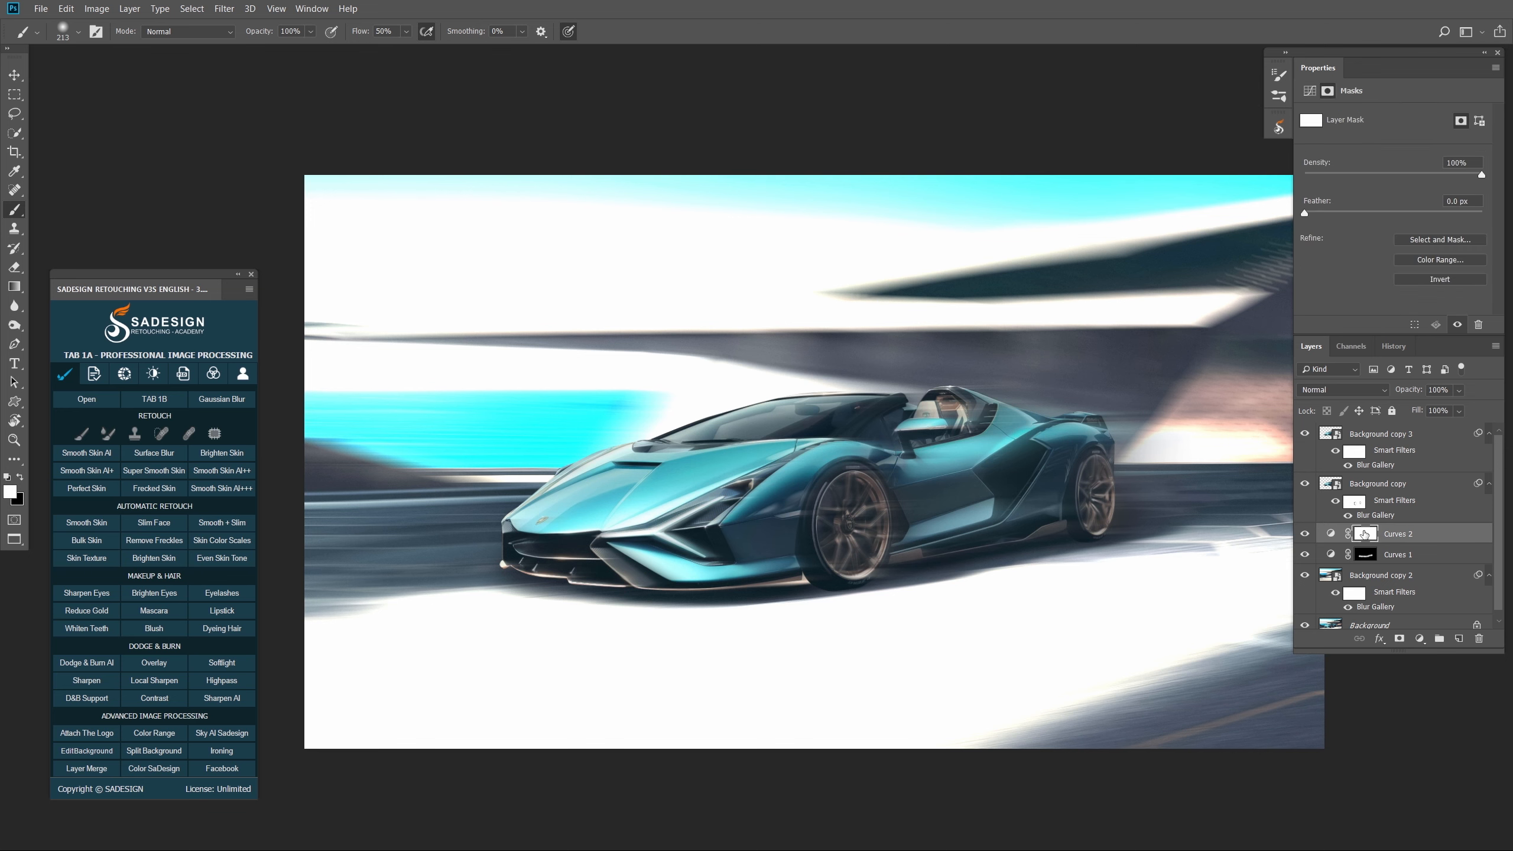
key(ctrl+i)
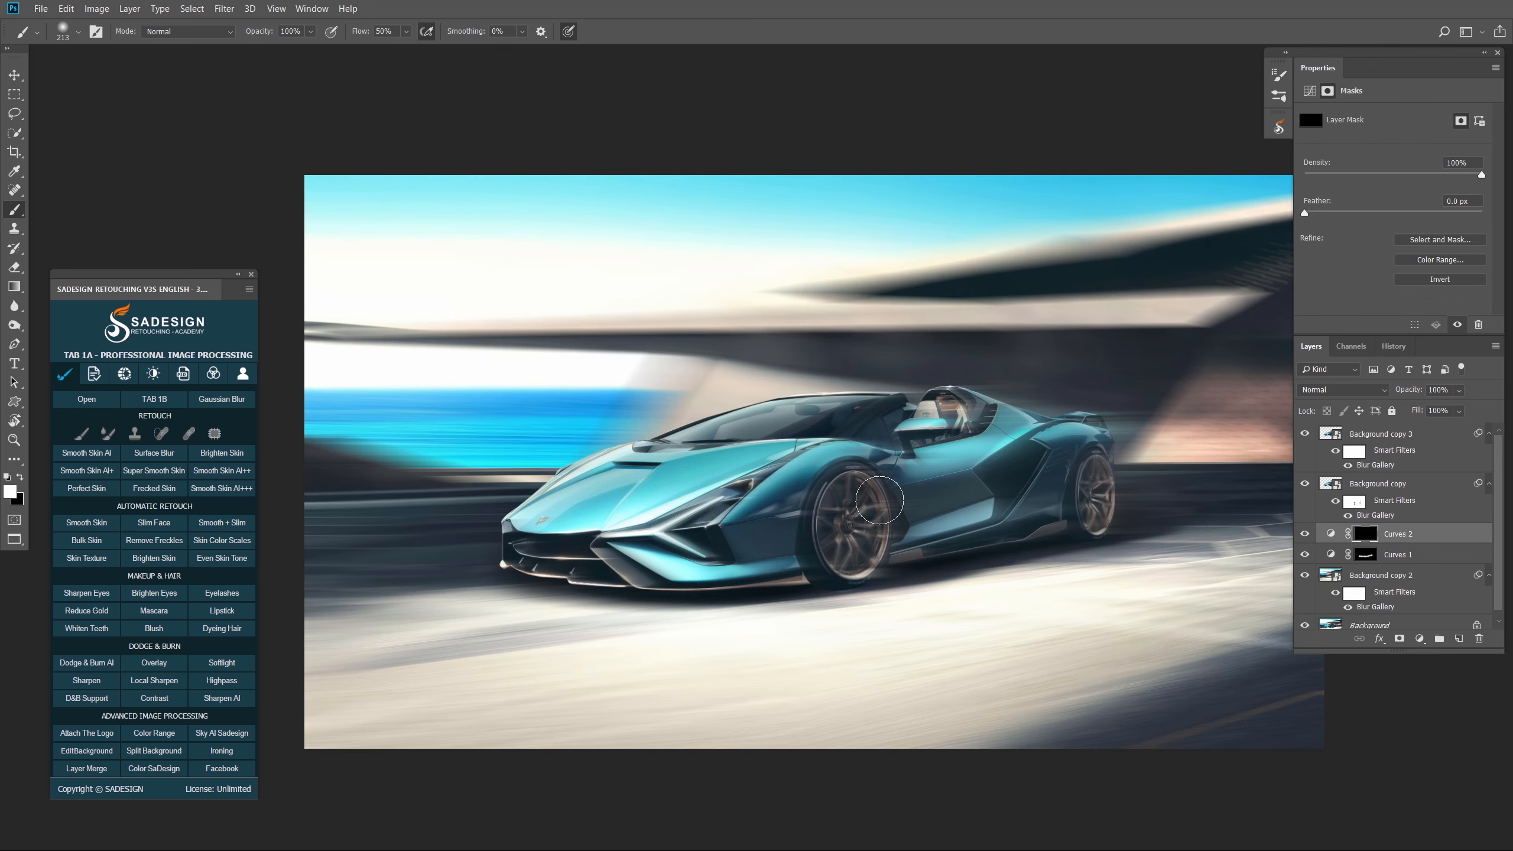
- Paint a soft brightening spot on the car with a ~1500 px brush at 100% flow
drag(829, 482, 1042, 445)
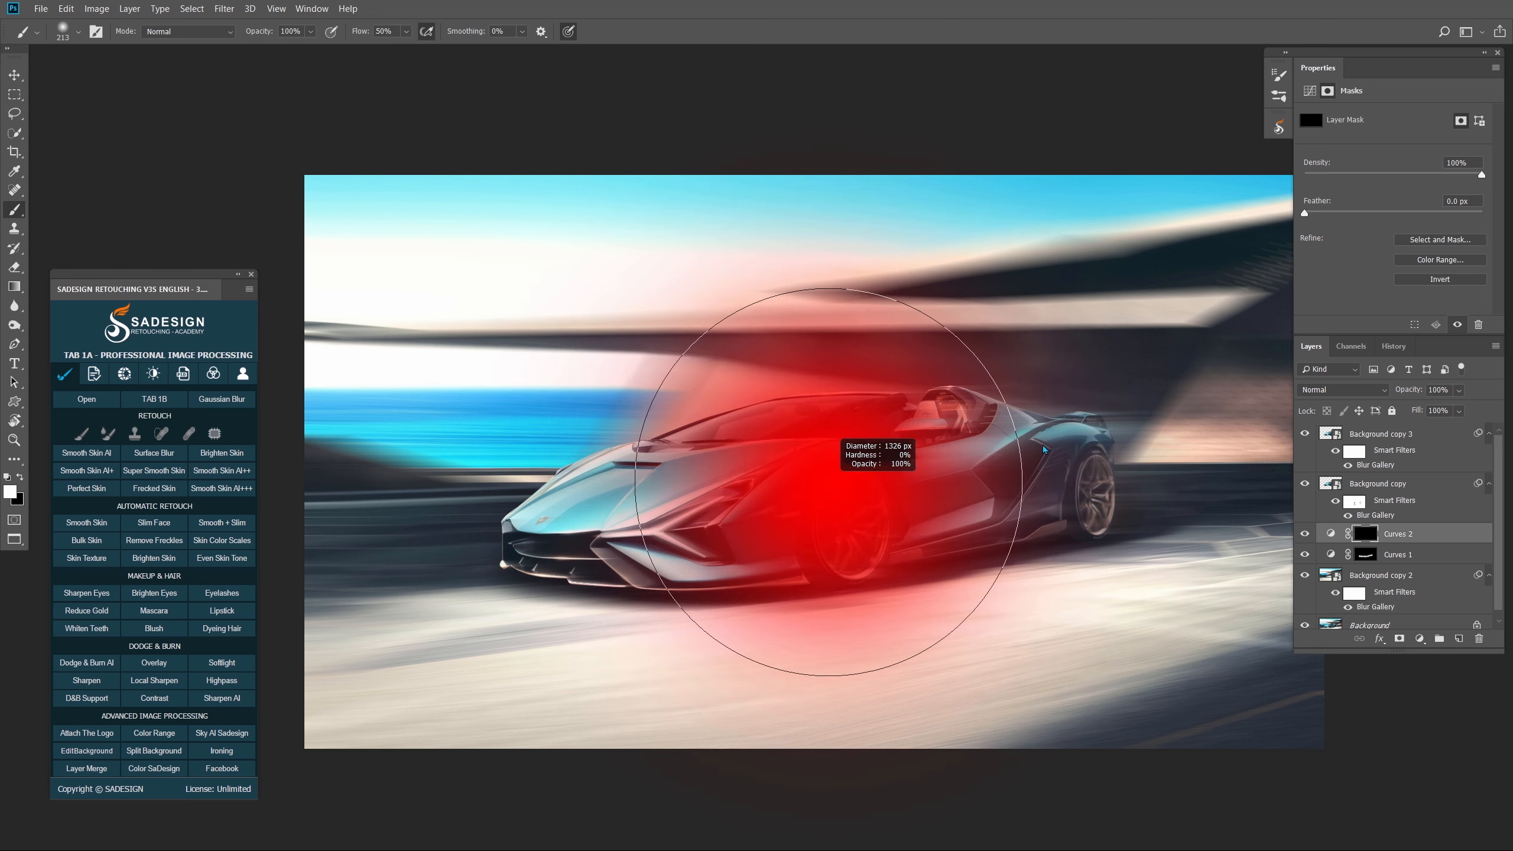
drag(1044, 449, 1075, 451)
click(405, 31)
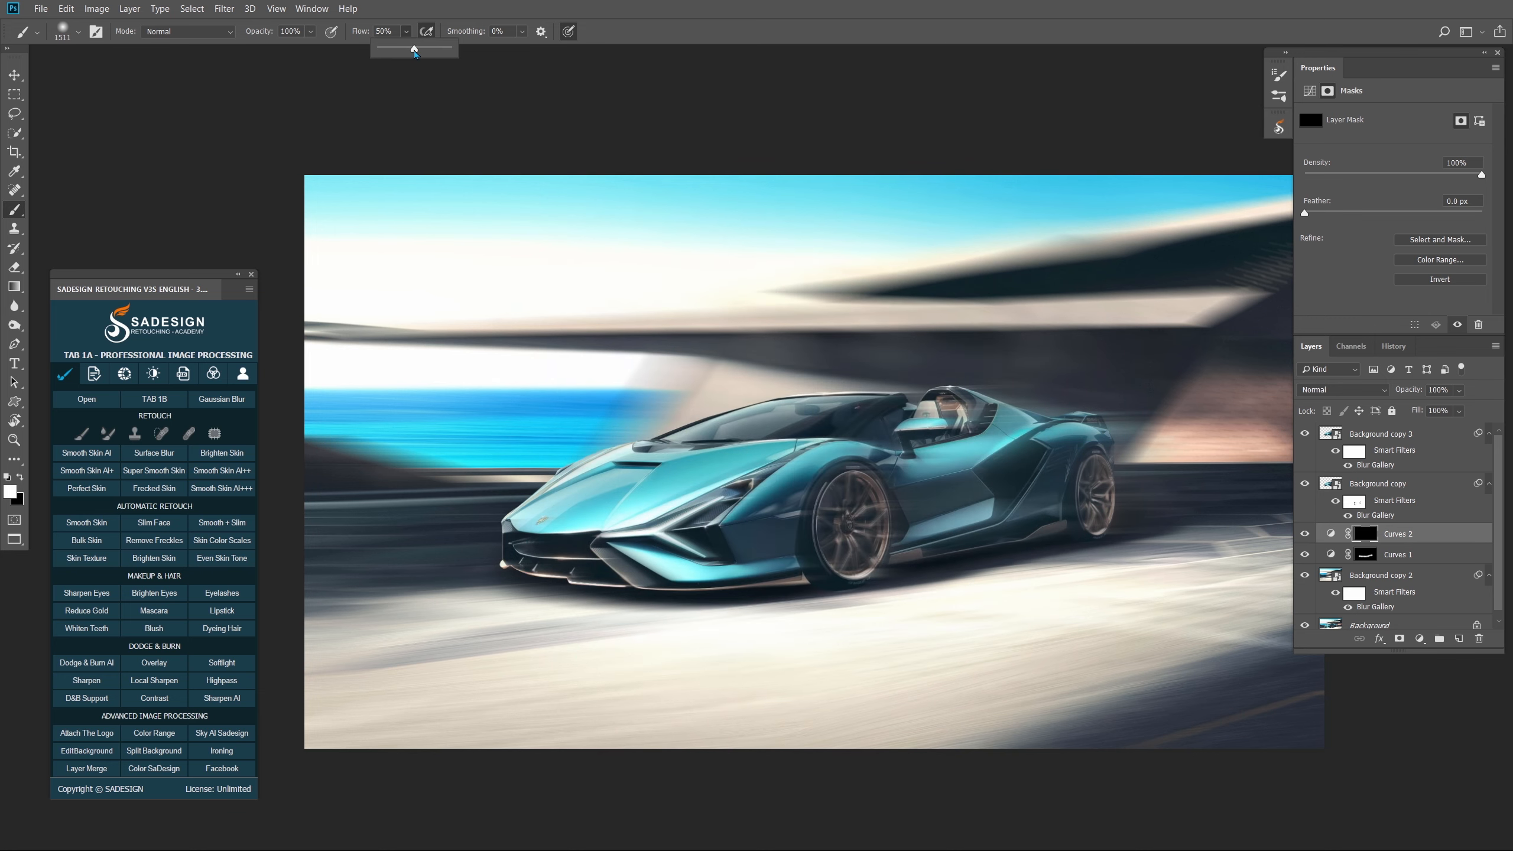
drag(415, 51, 455, 52)
drag(856, 456, 848, 455)
click(841, 435)
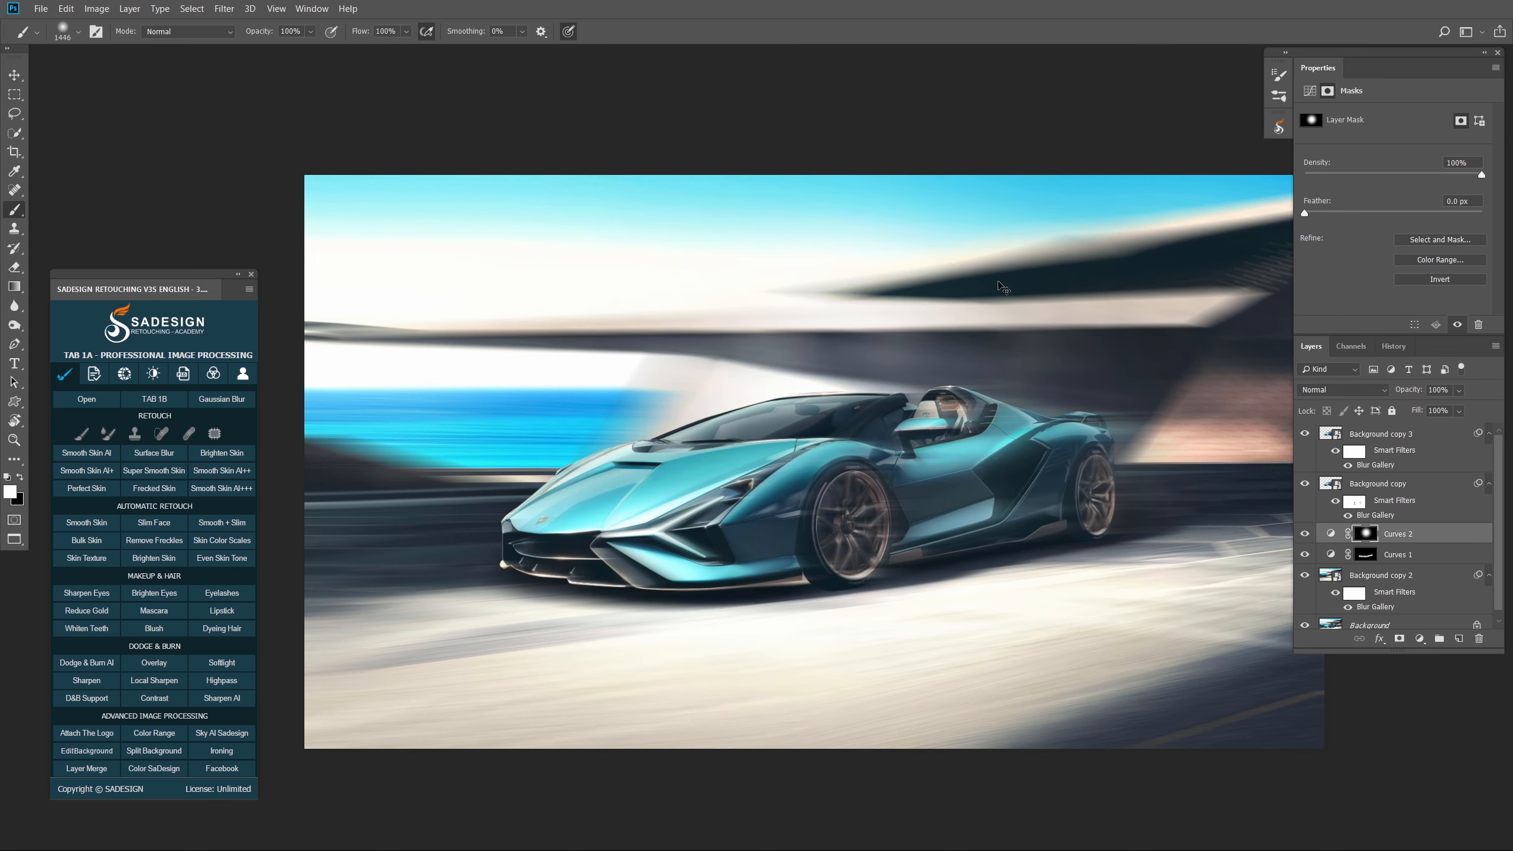
- Free Transform the mask spot into a wide, flattened band beneath the car
key(ctrl+t)
drag(844, 176, 844, 463)
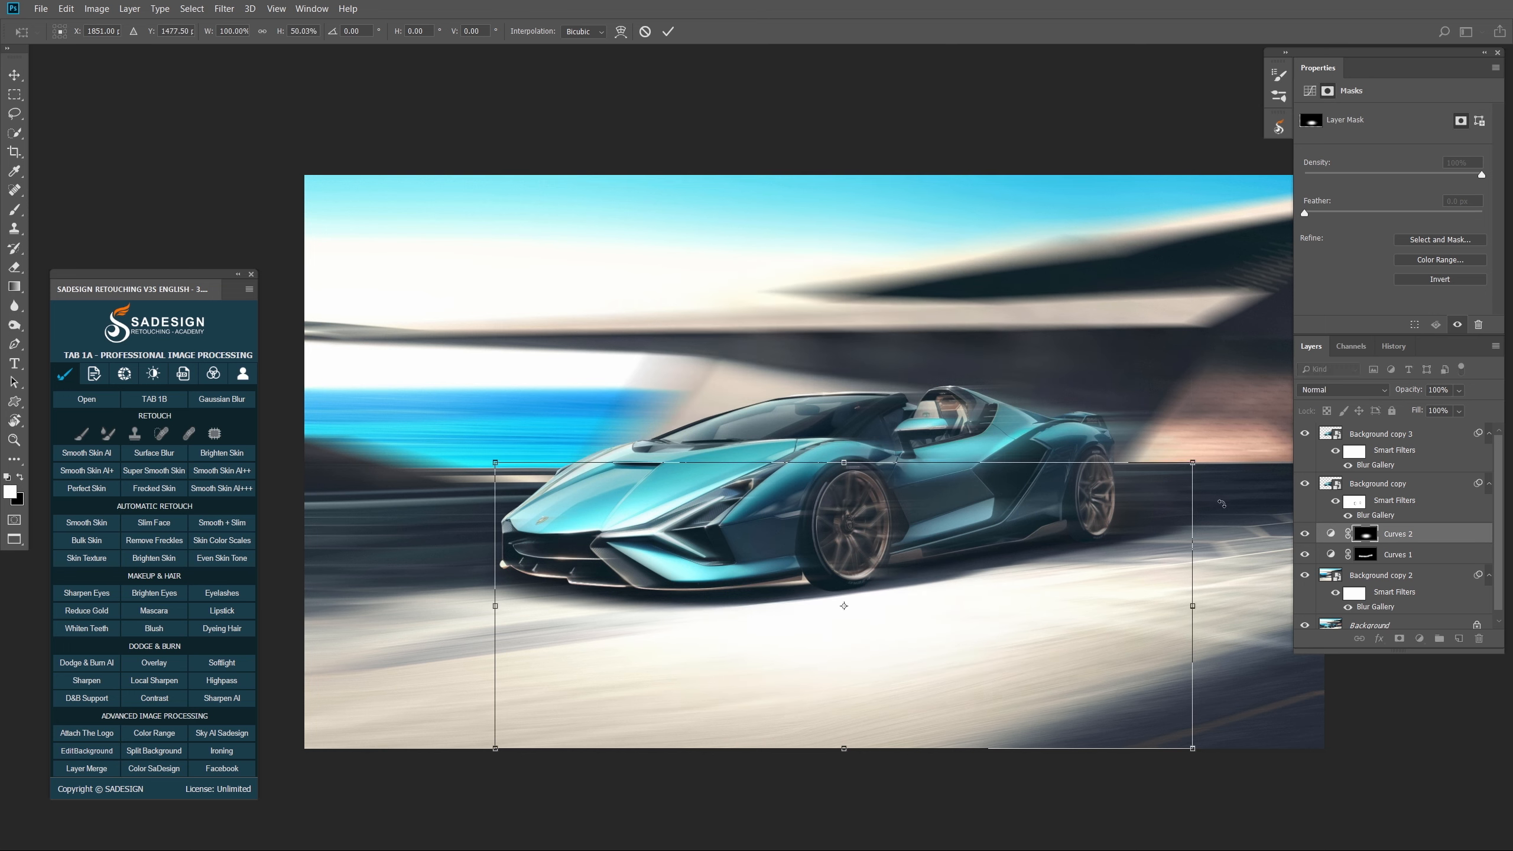
drag(1192, 605, 1333, 605)
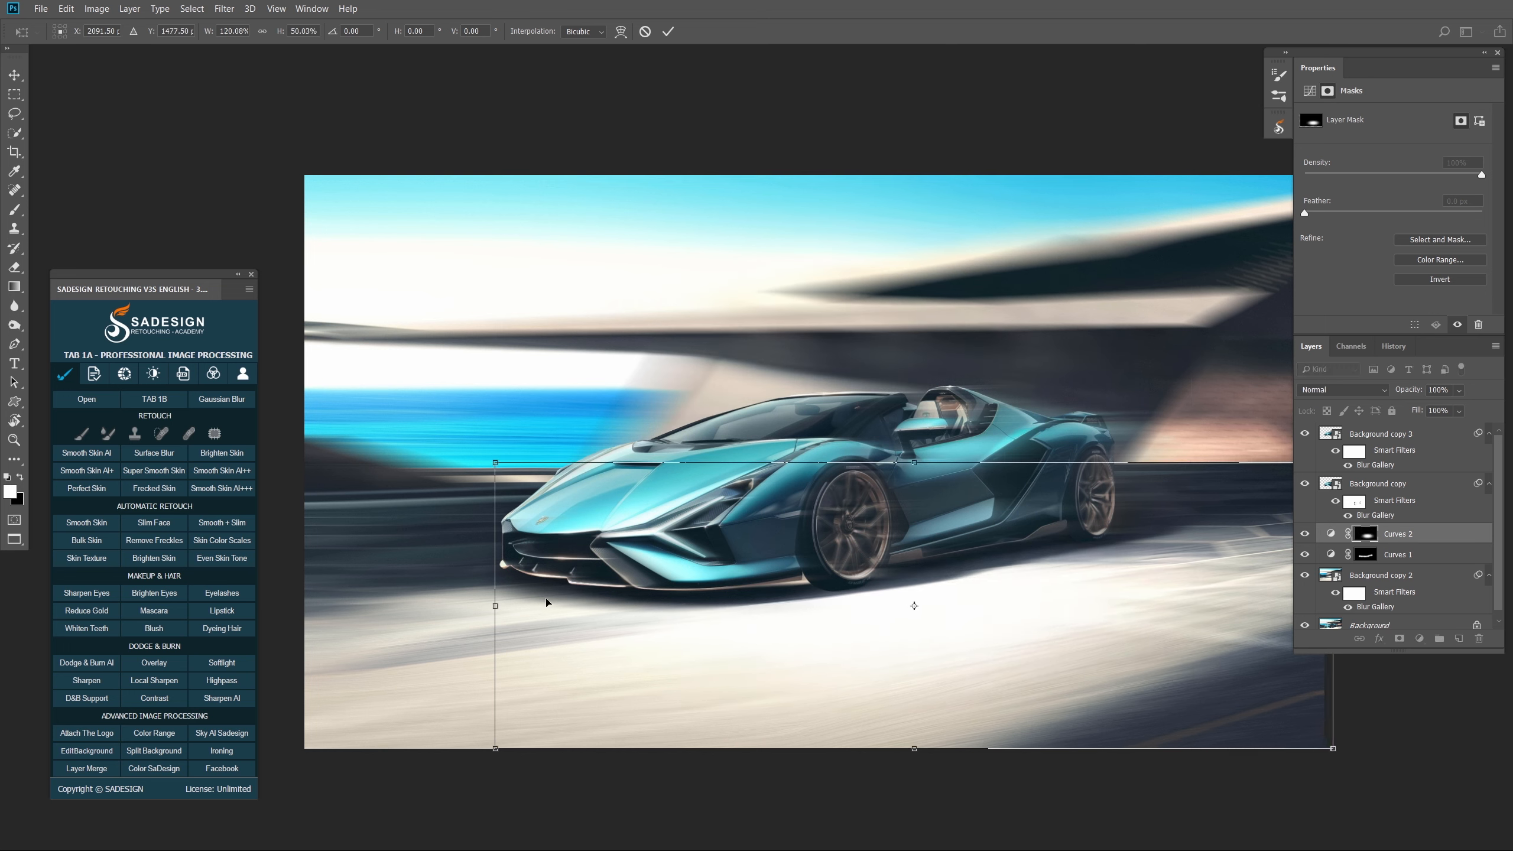
drag(497, 607, 321, 607)
mouse_move(853, 676)
mouse_down()
mouse_move(848, 645)
mouse_move(814, 651)
mouse_move(817, 635)
mouse_up()
key(Return)
key(b)
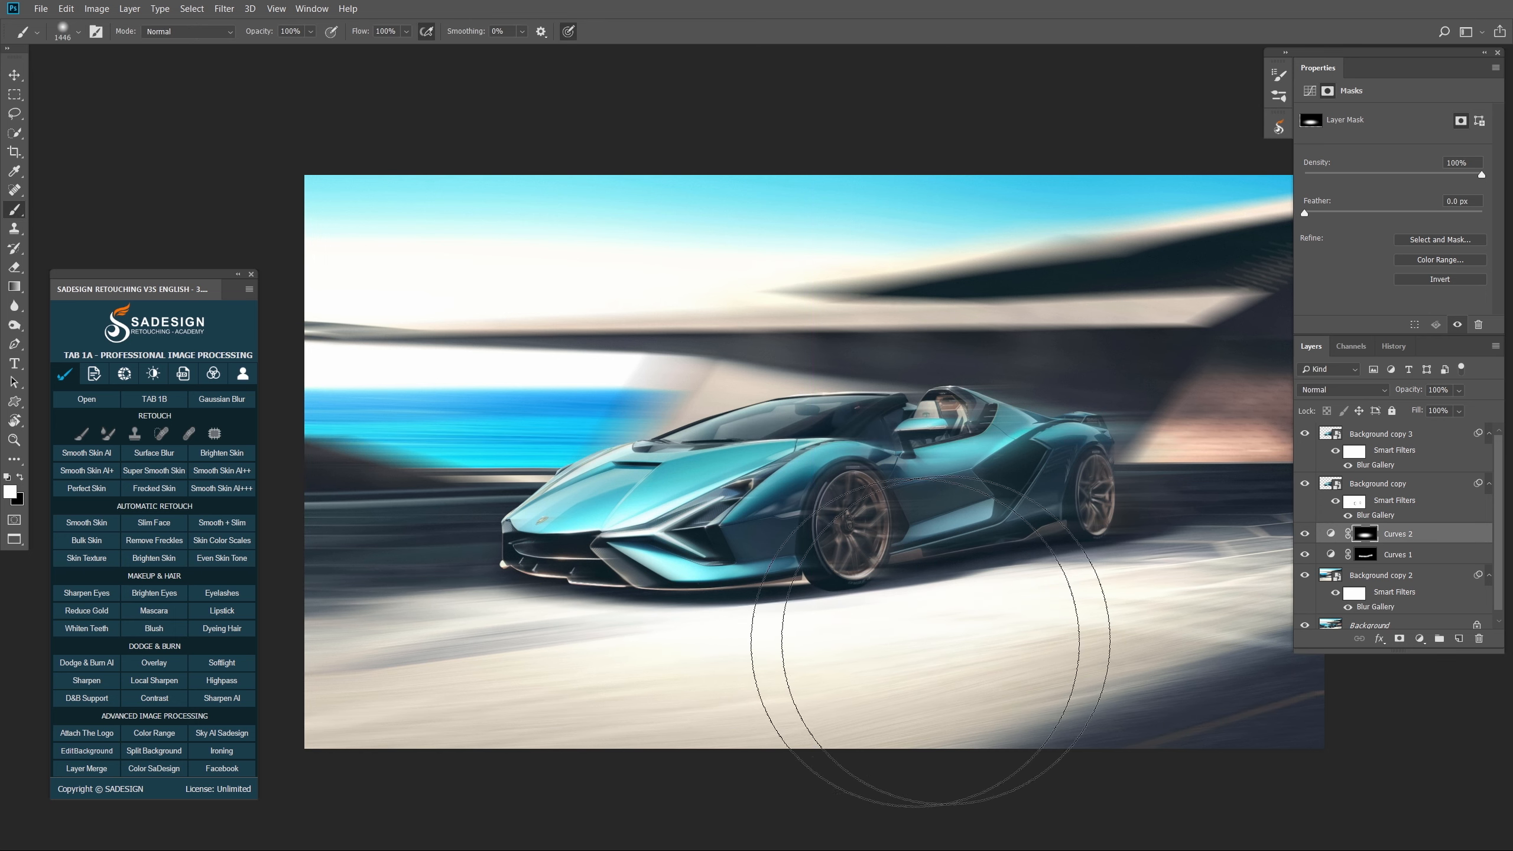
click(1331, 533)
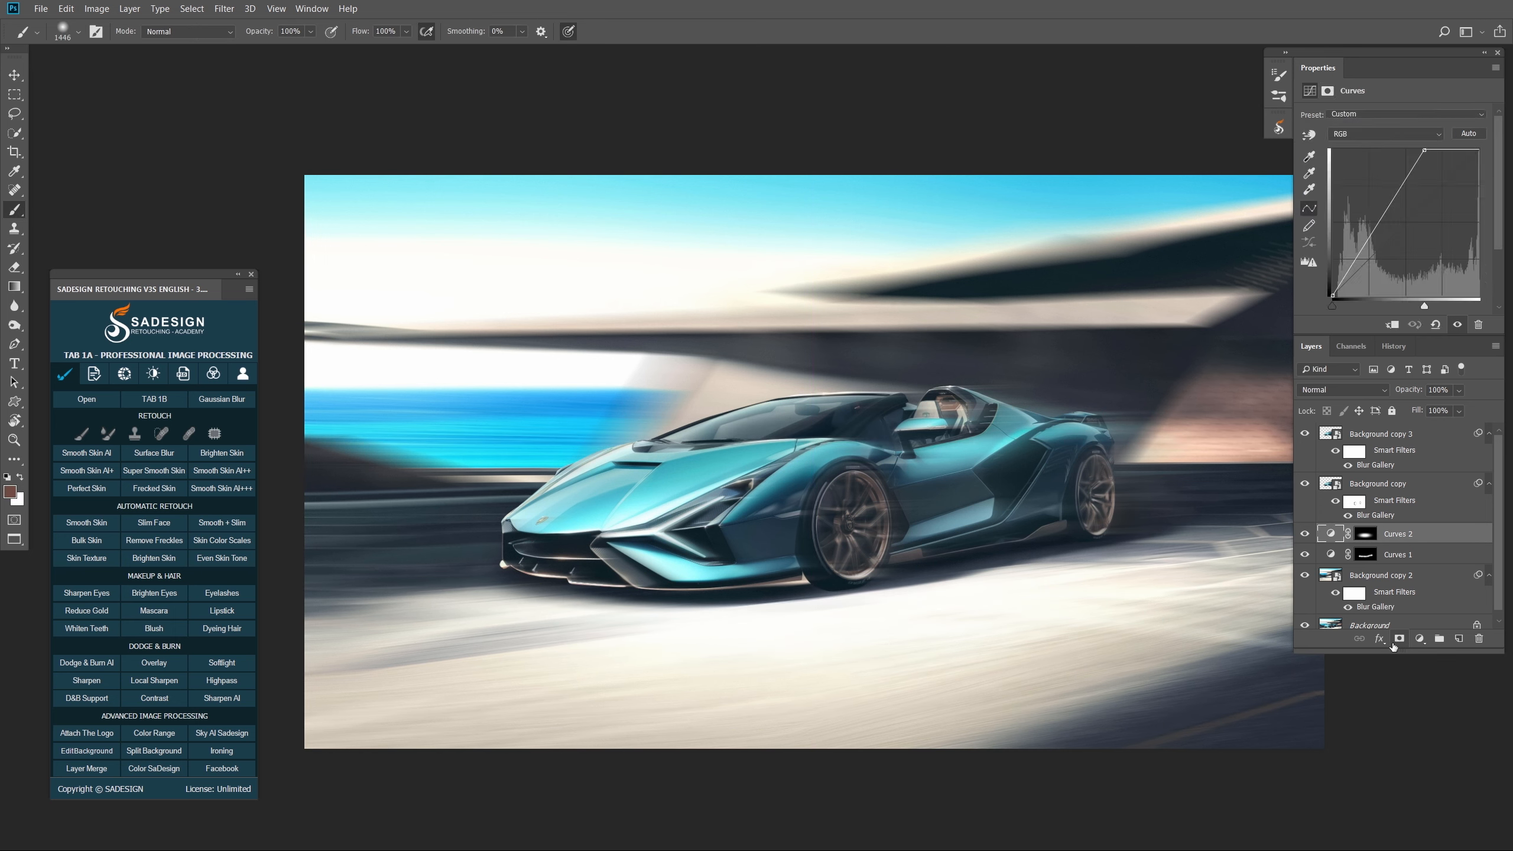
click(1379, 640)
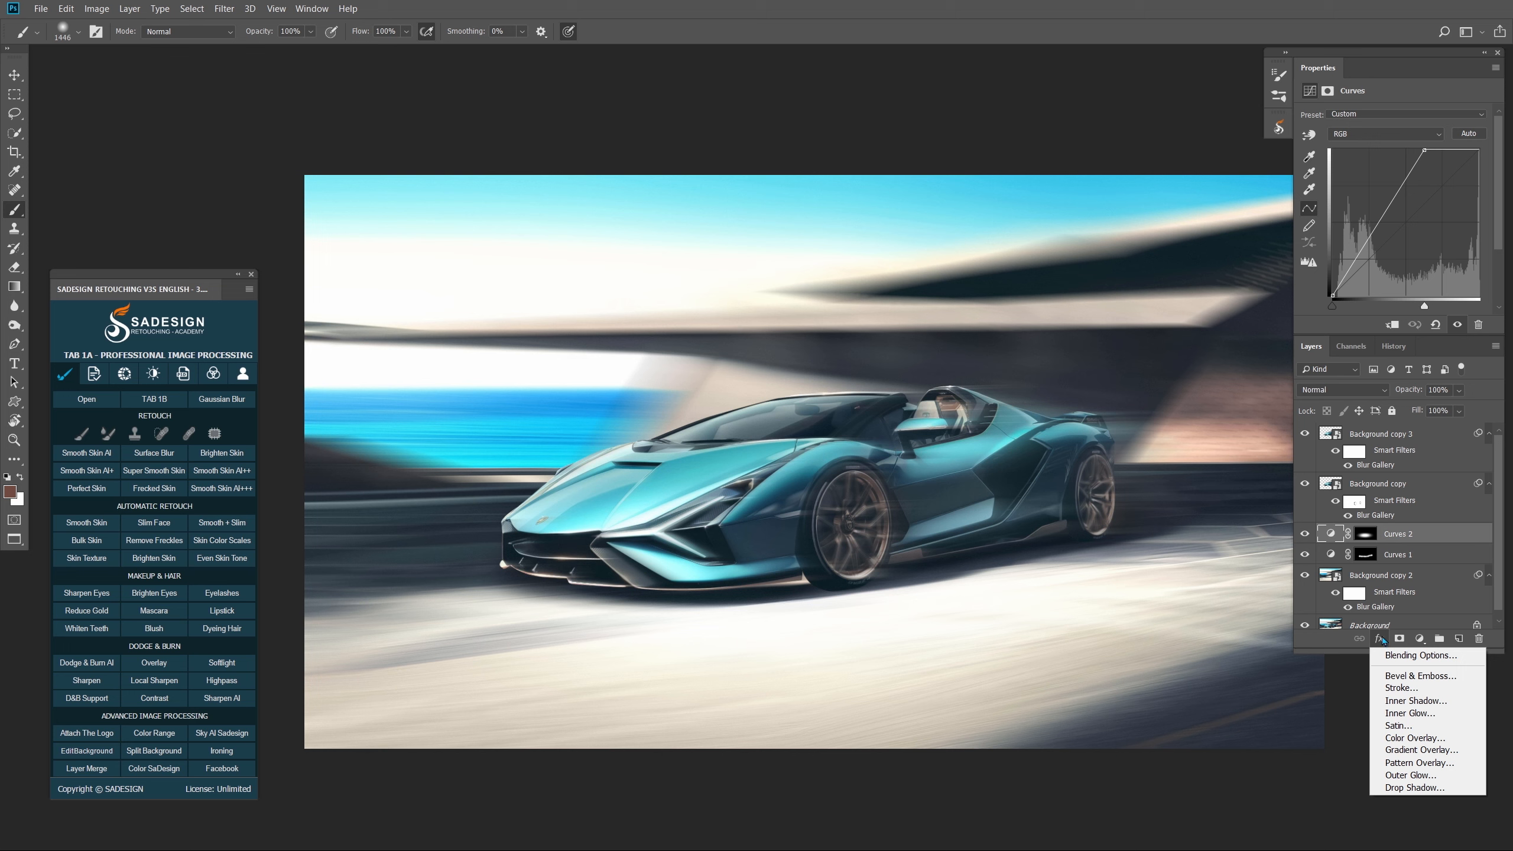
- Split Curves 2's Underlying Layer black slider to 23/98 in Blending Options, checking the preview
click(1421, 655)
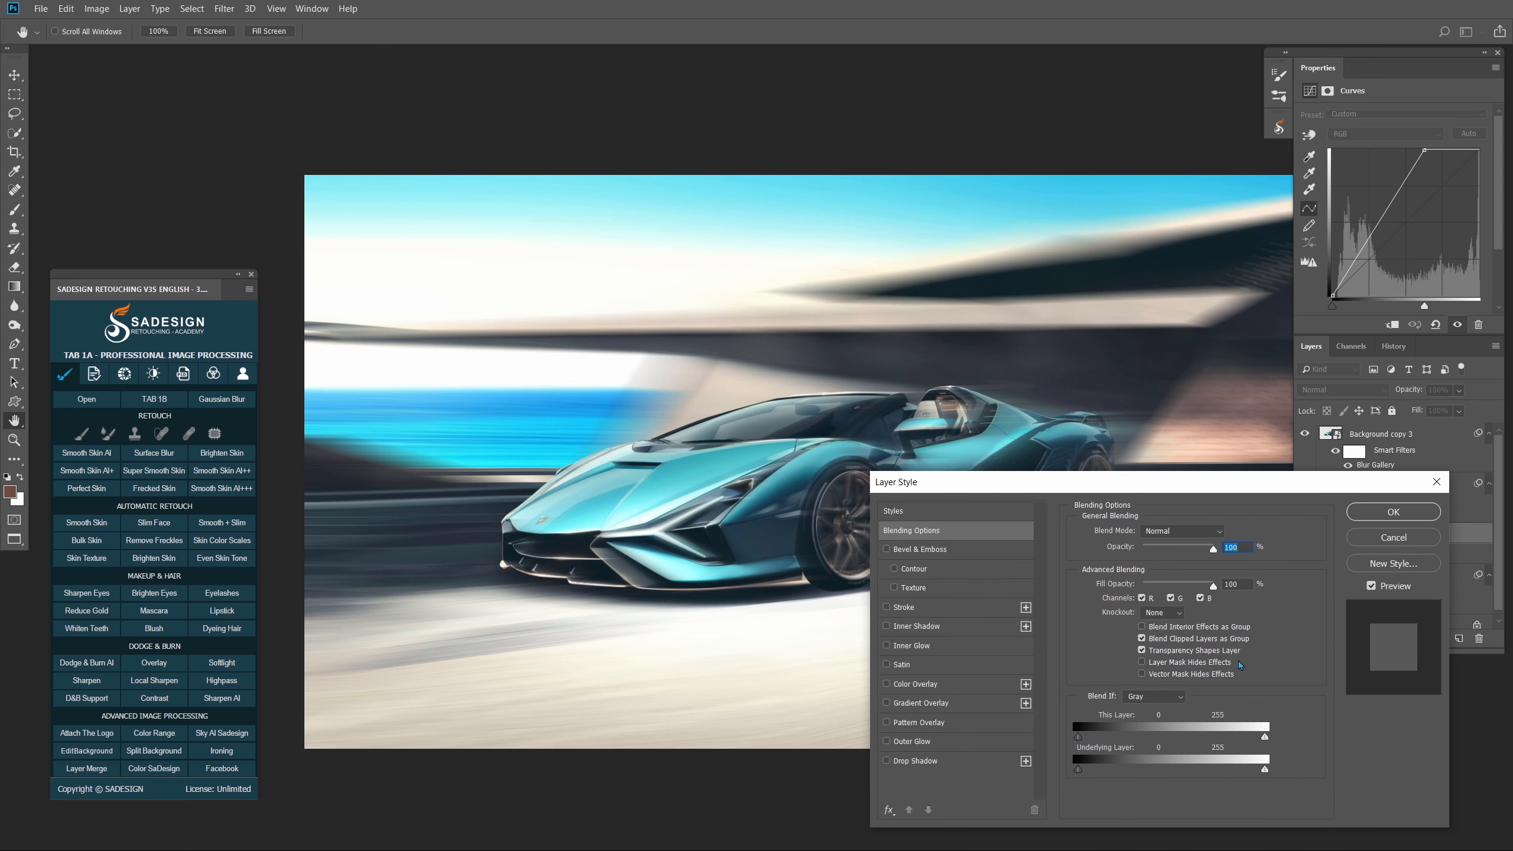
drag(1077, 770, 1151, 775)
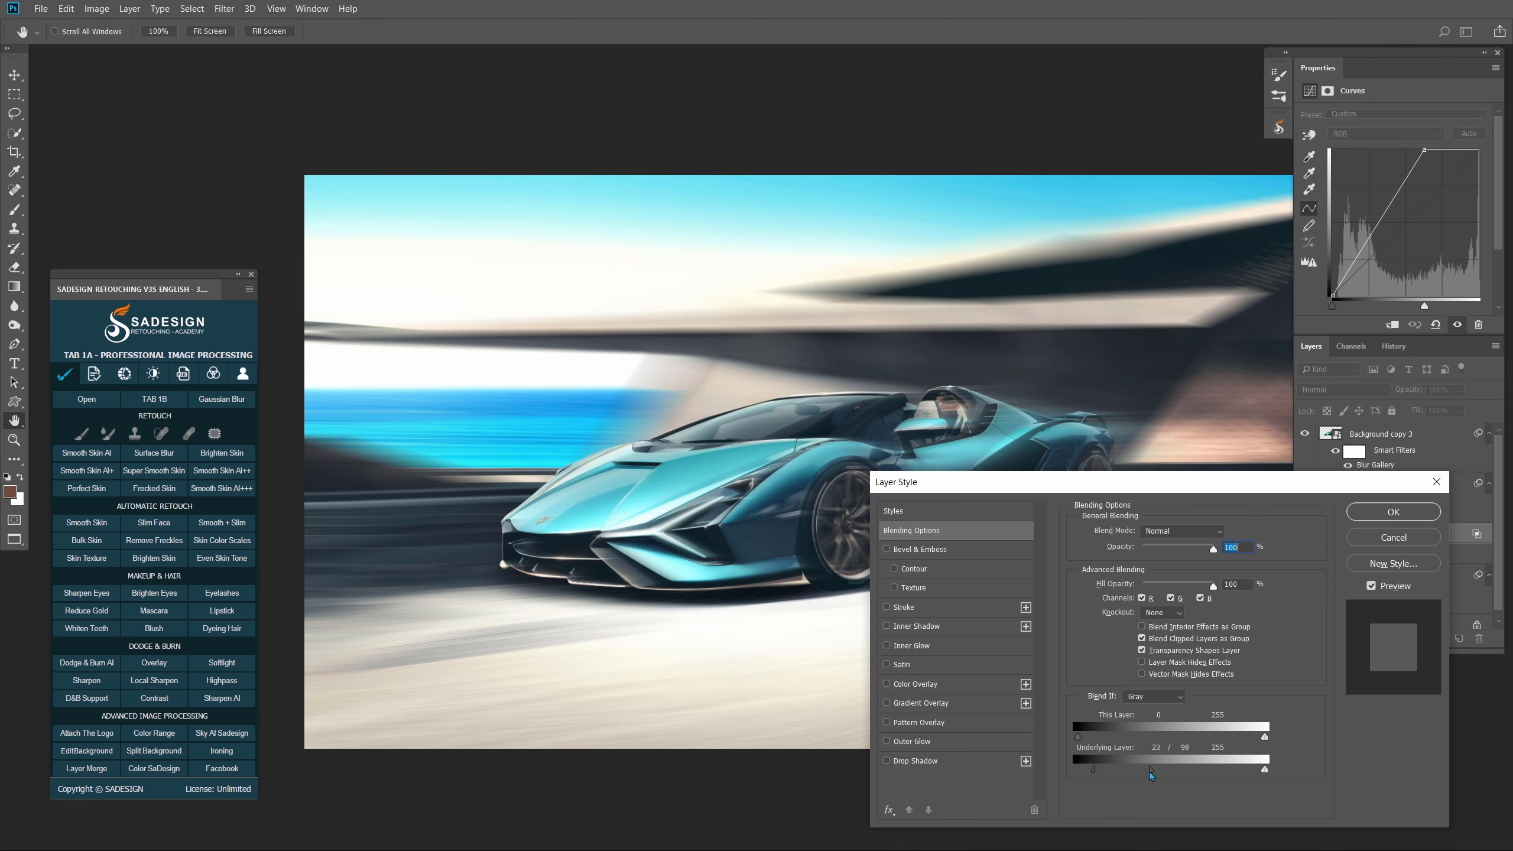
click(1371, 586)
click(1372, 586)
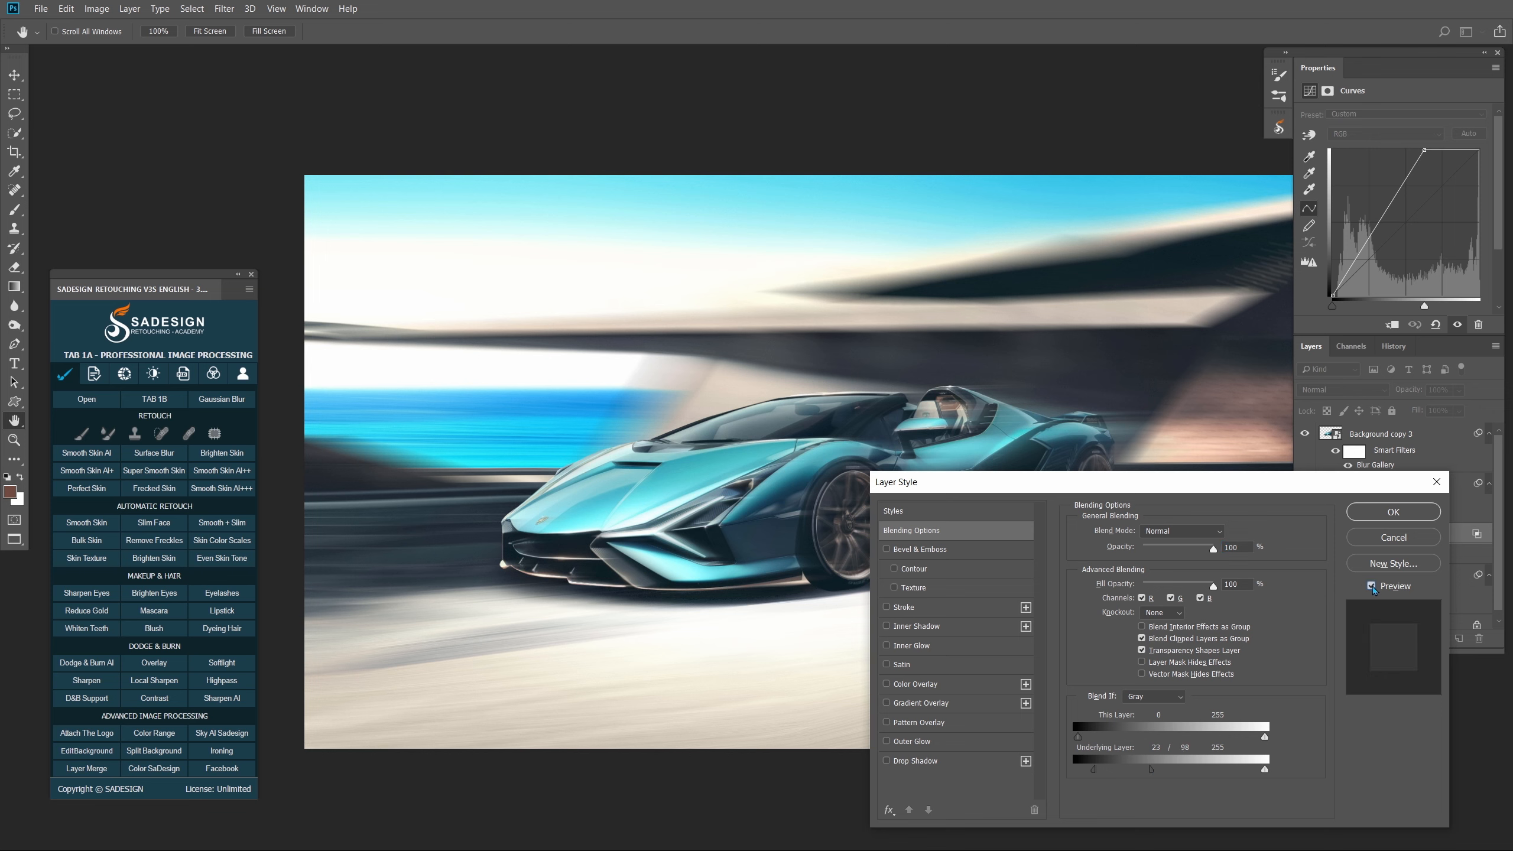
click(1394, 511)
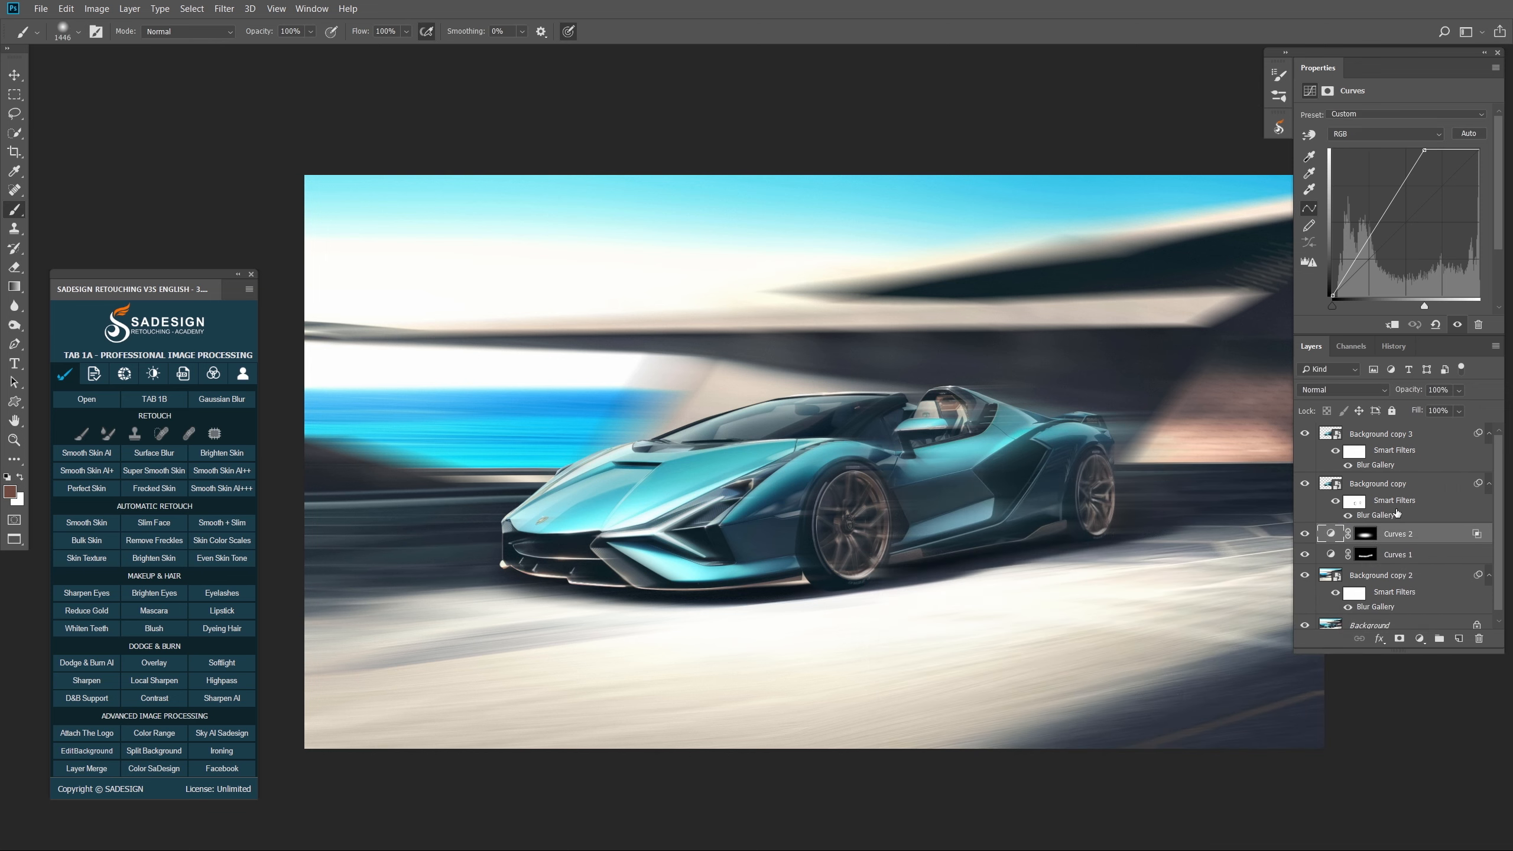
click(1405, 441)
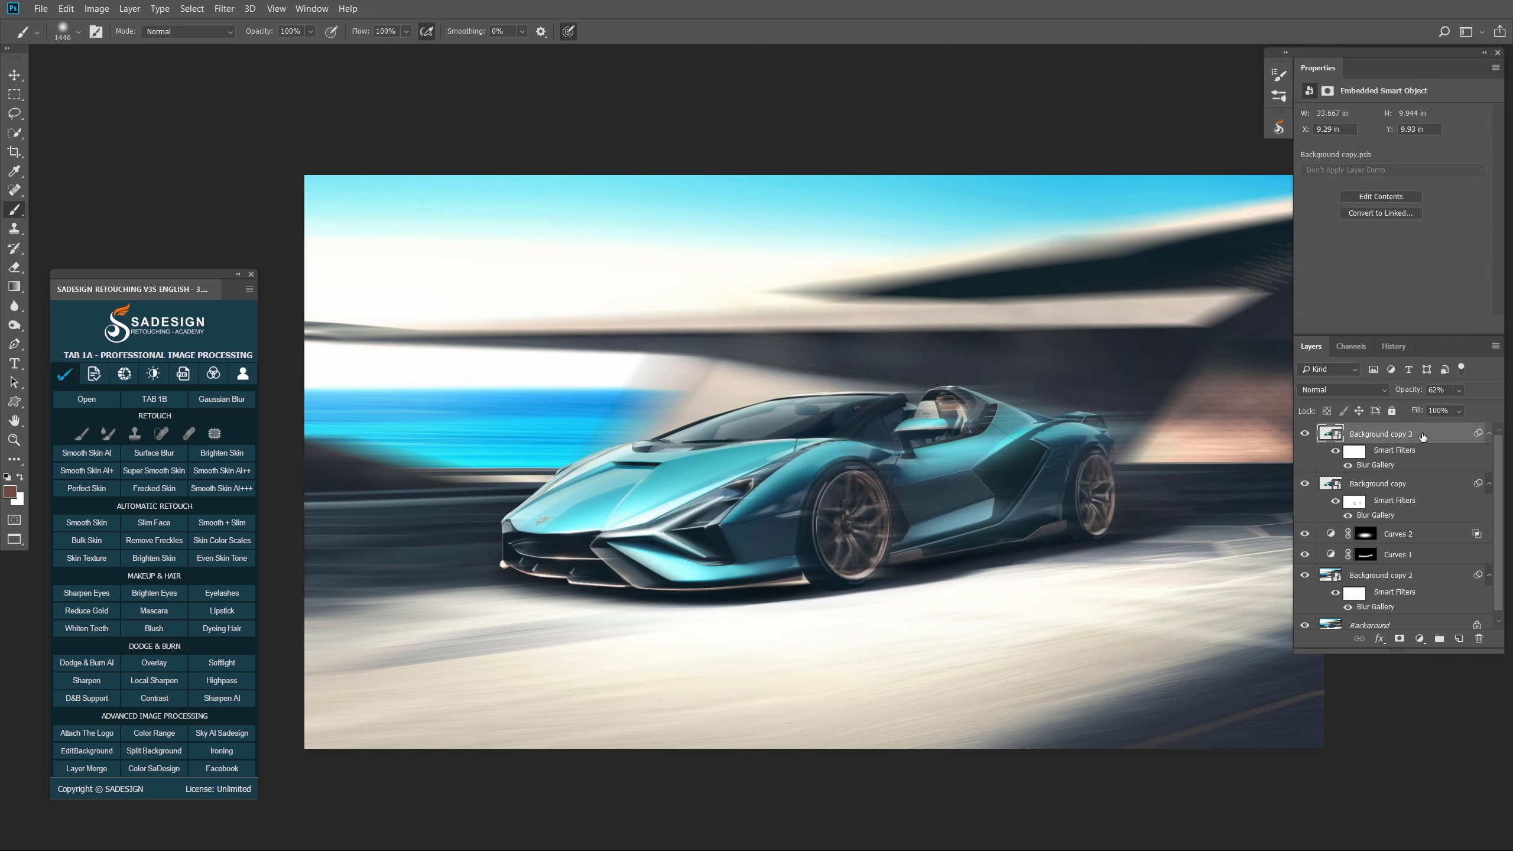
- Add a Color Lookup layer using Crisp_Warm.look at about 80% opacity
click(1421, 640)
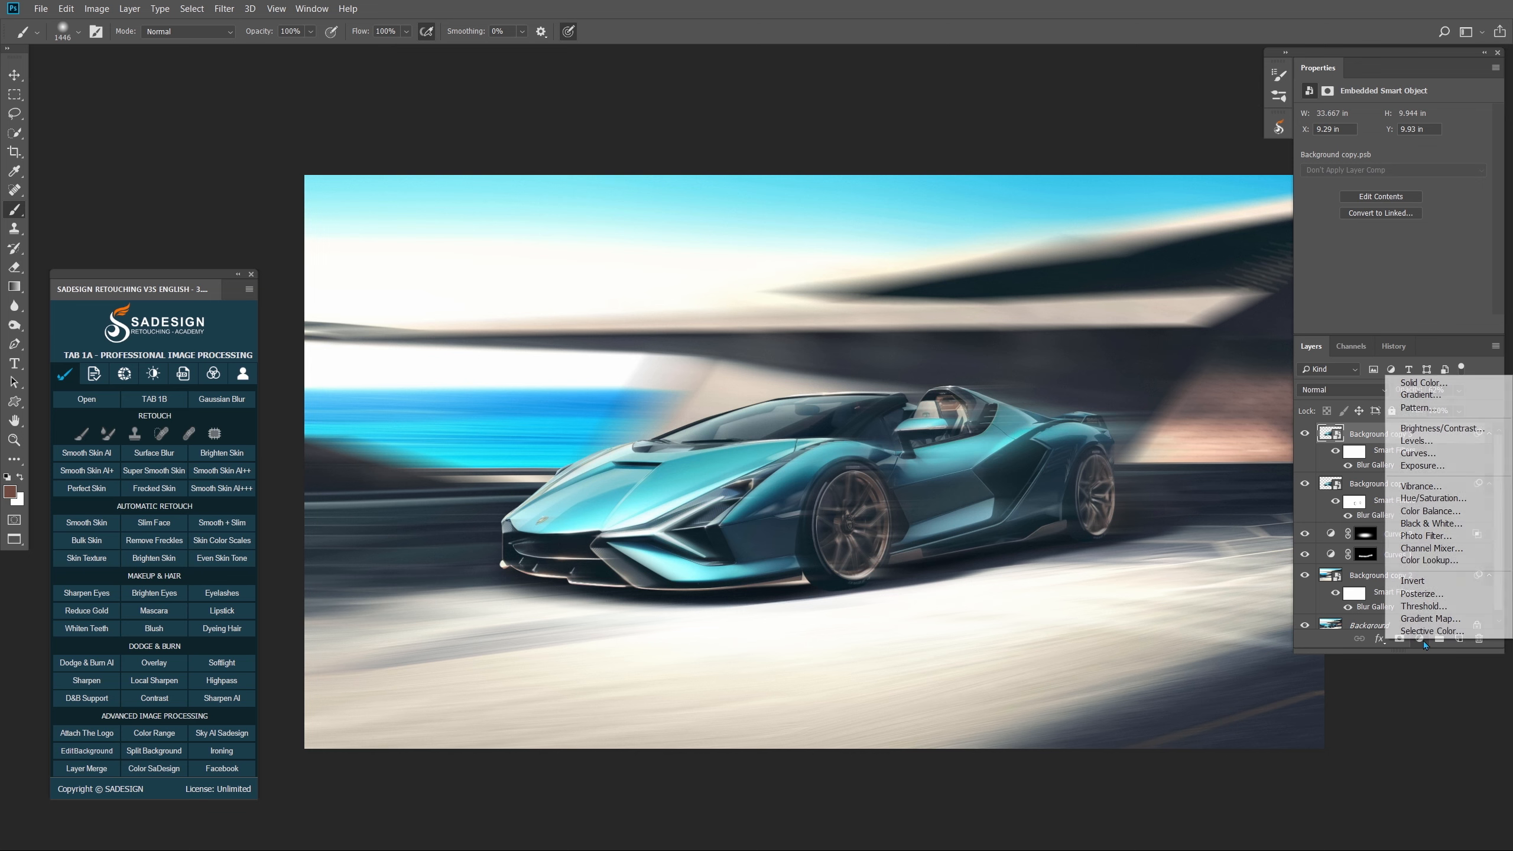
click(1479, 565)
click(1397, 121)
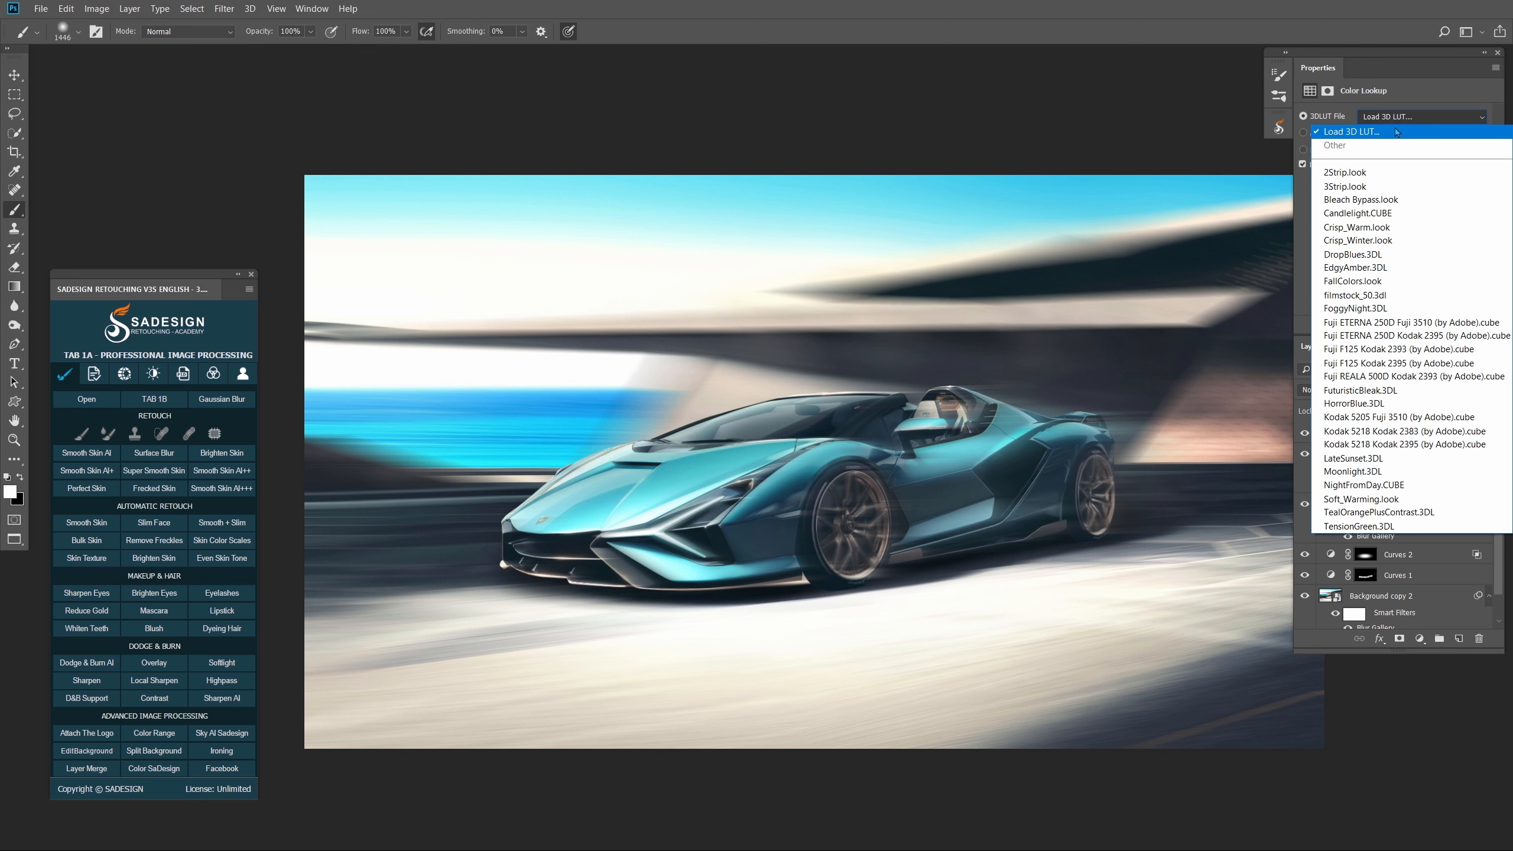
click(1397, 232)
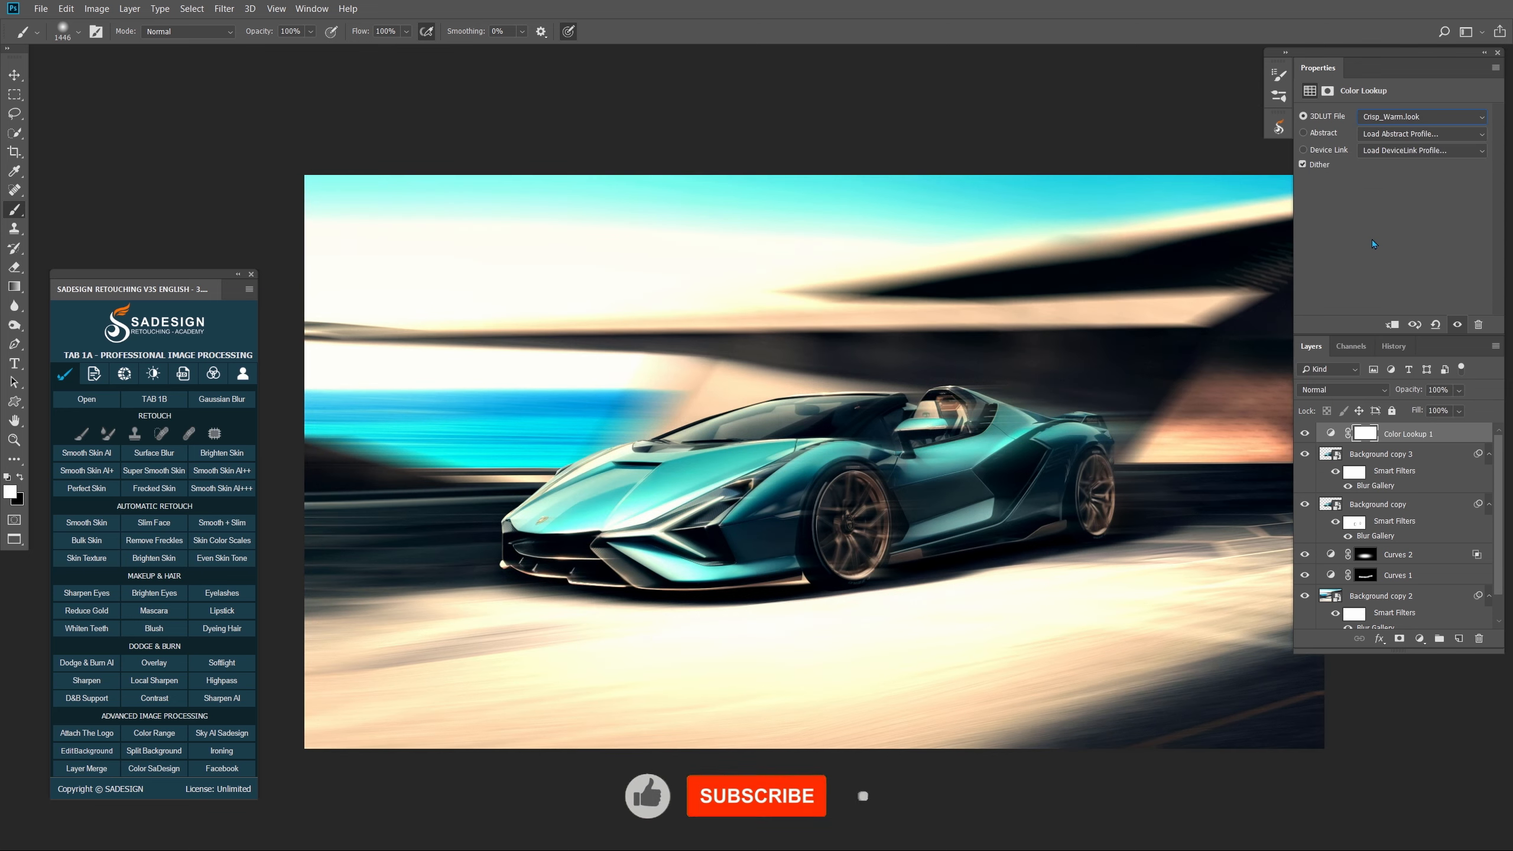
click(1459, 390)
click(1441, 408)
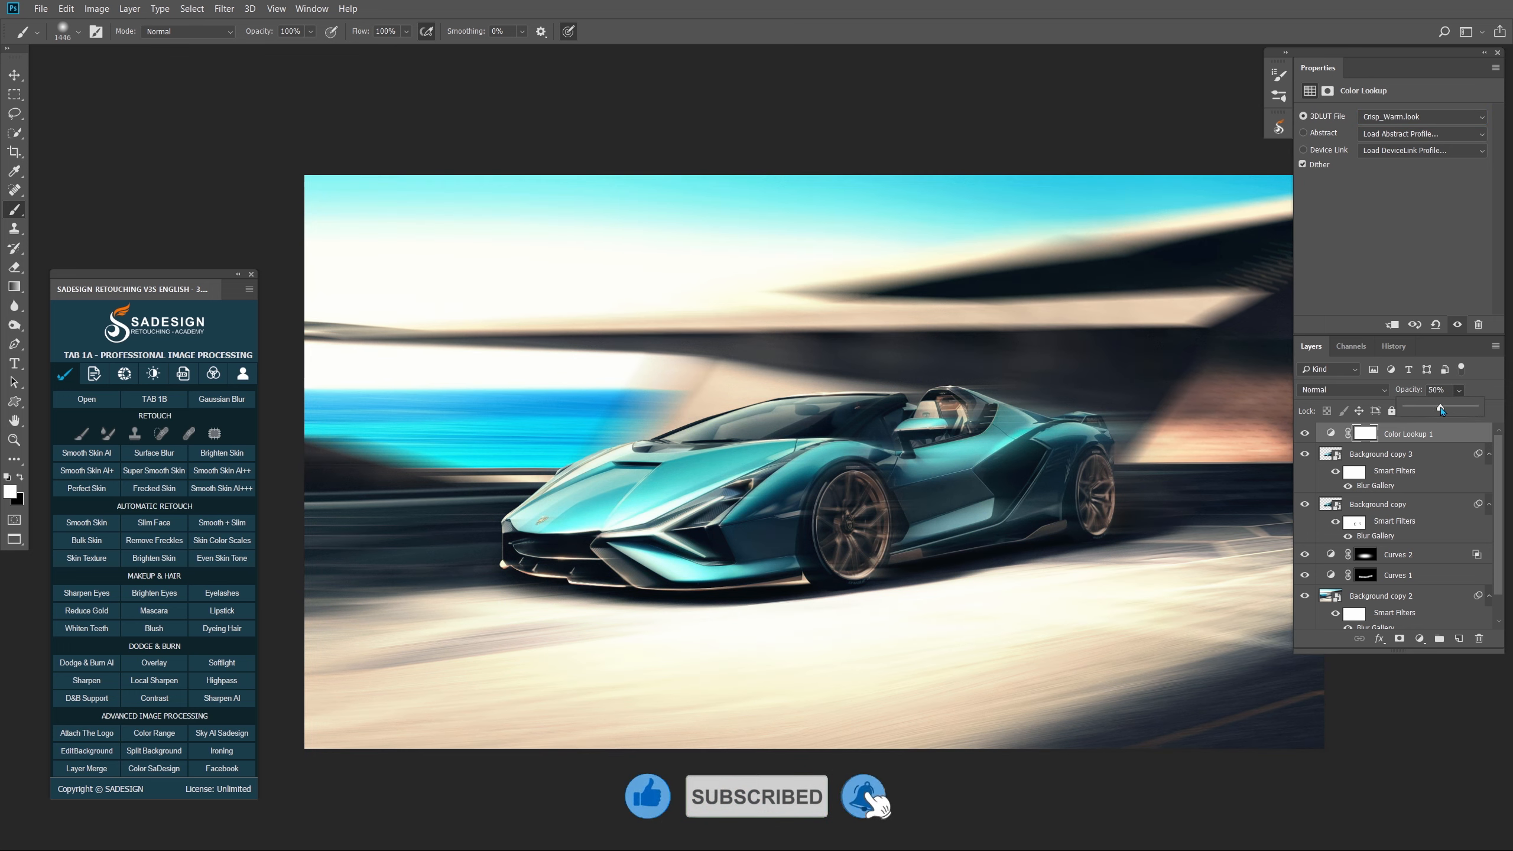
drag(1440, 409, 1462, 408)
- Split Color Lookup 1's Underlying Layer black slider to 27/55, then compare with the grade toggled
click(1379, 638)
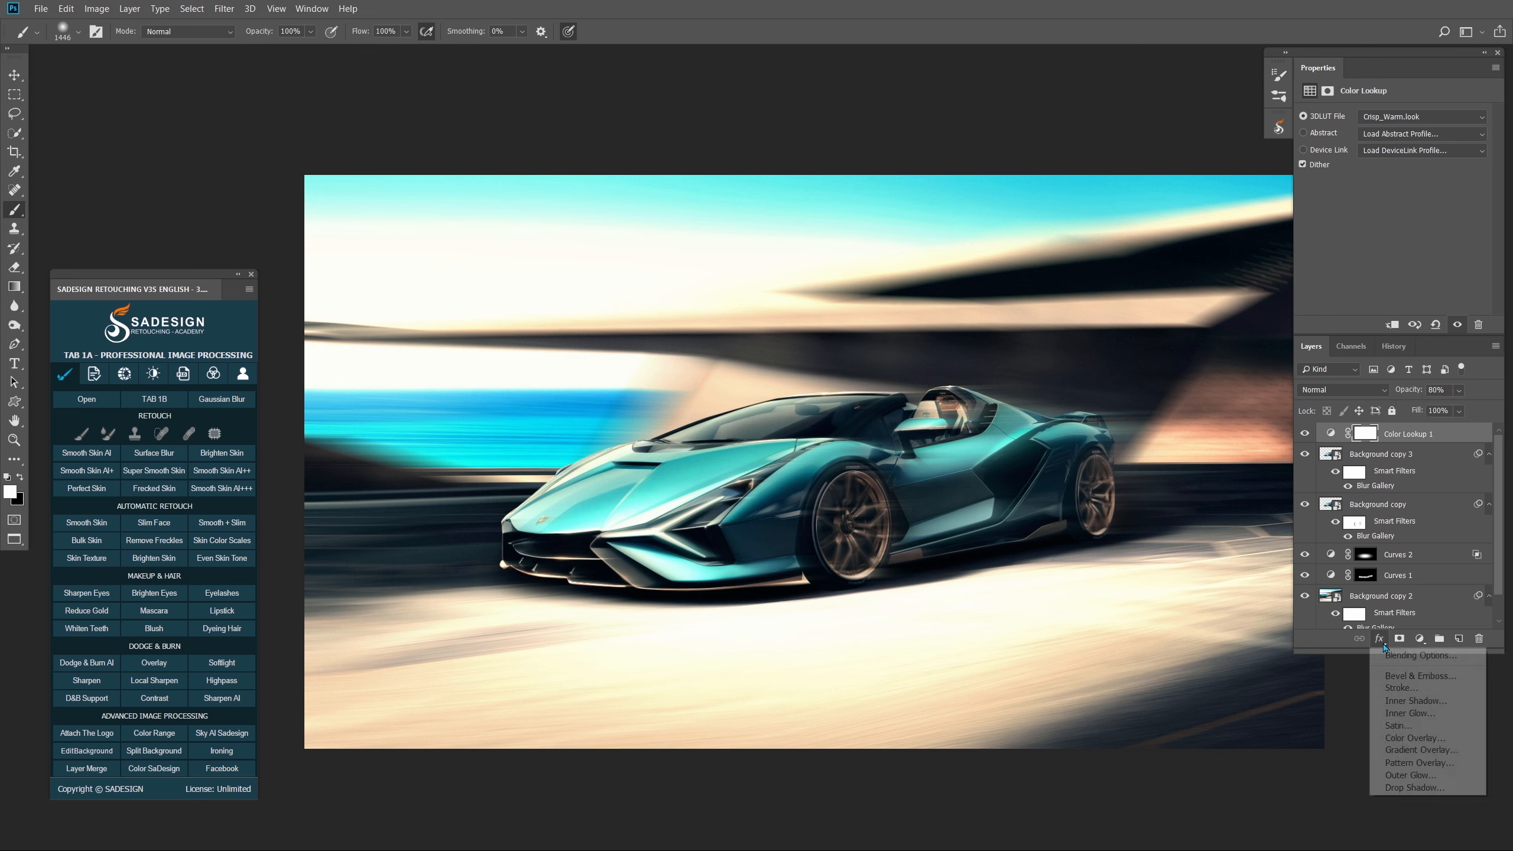
click(1423, 655)
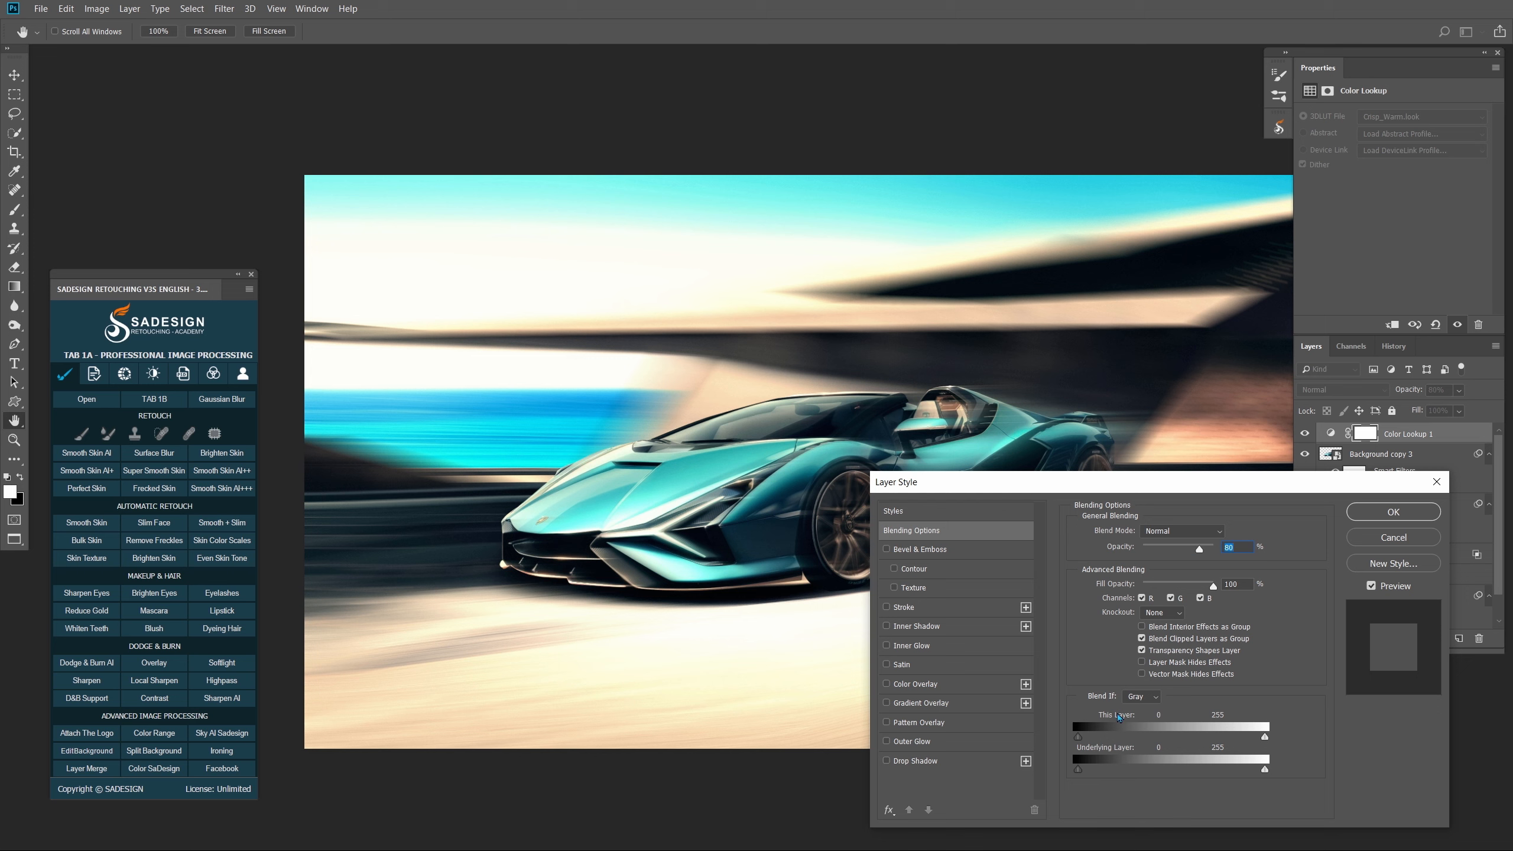
mouse_move(1079, 770)
mouse_down()
mouse_move(1127, 772)
mouse_move(1084, 772)
mouse_move(1099, 770)
mouse_up()
click(1391, 584)
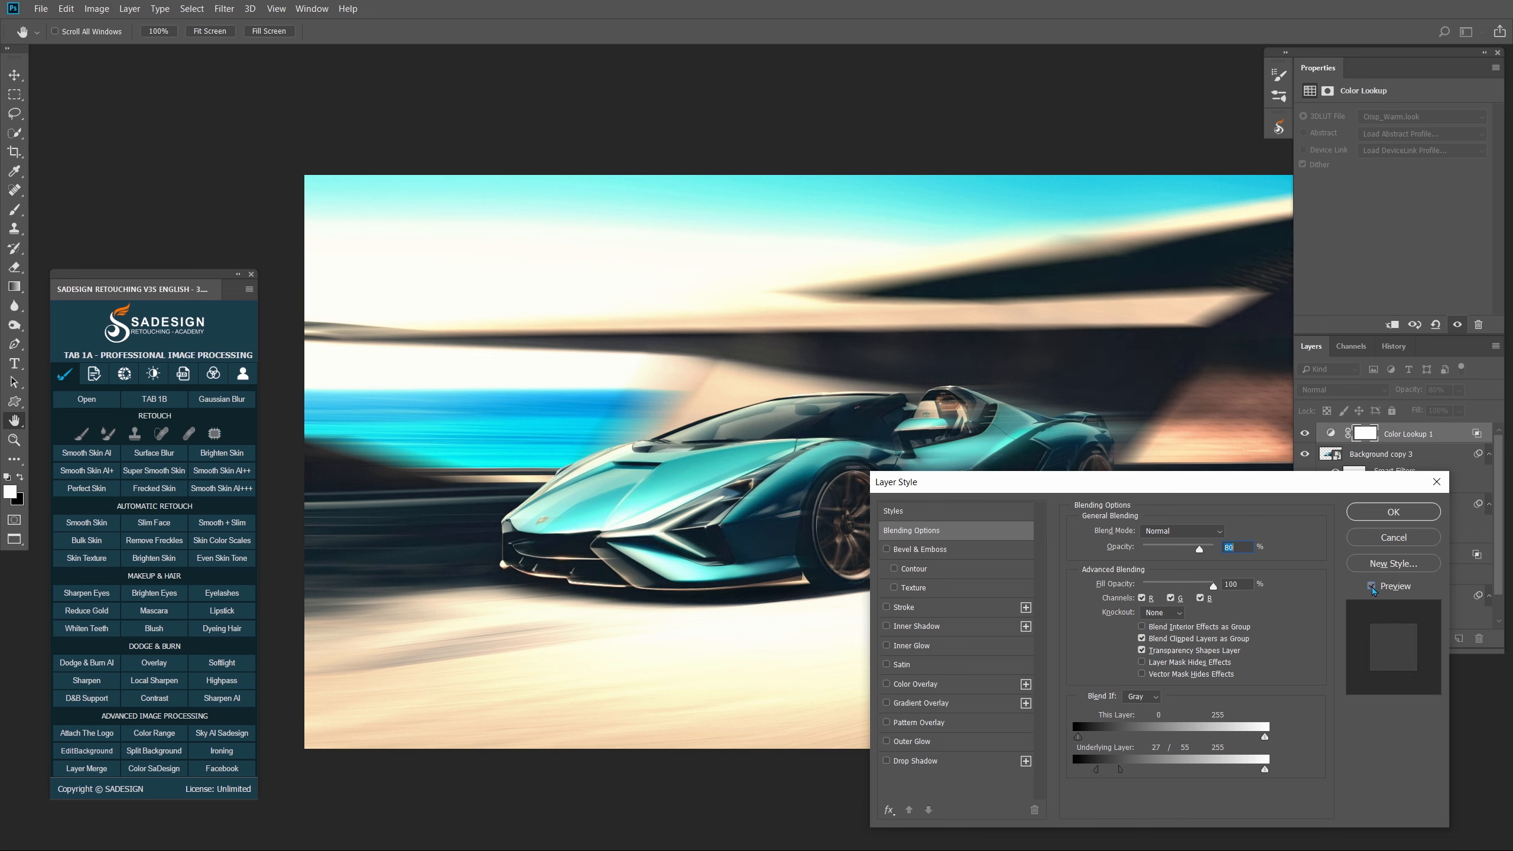
click(1390, 584)
click(1393, 512)
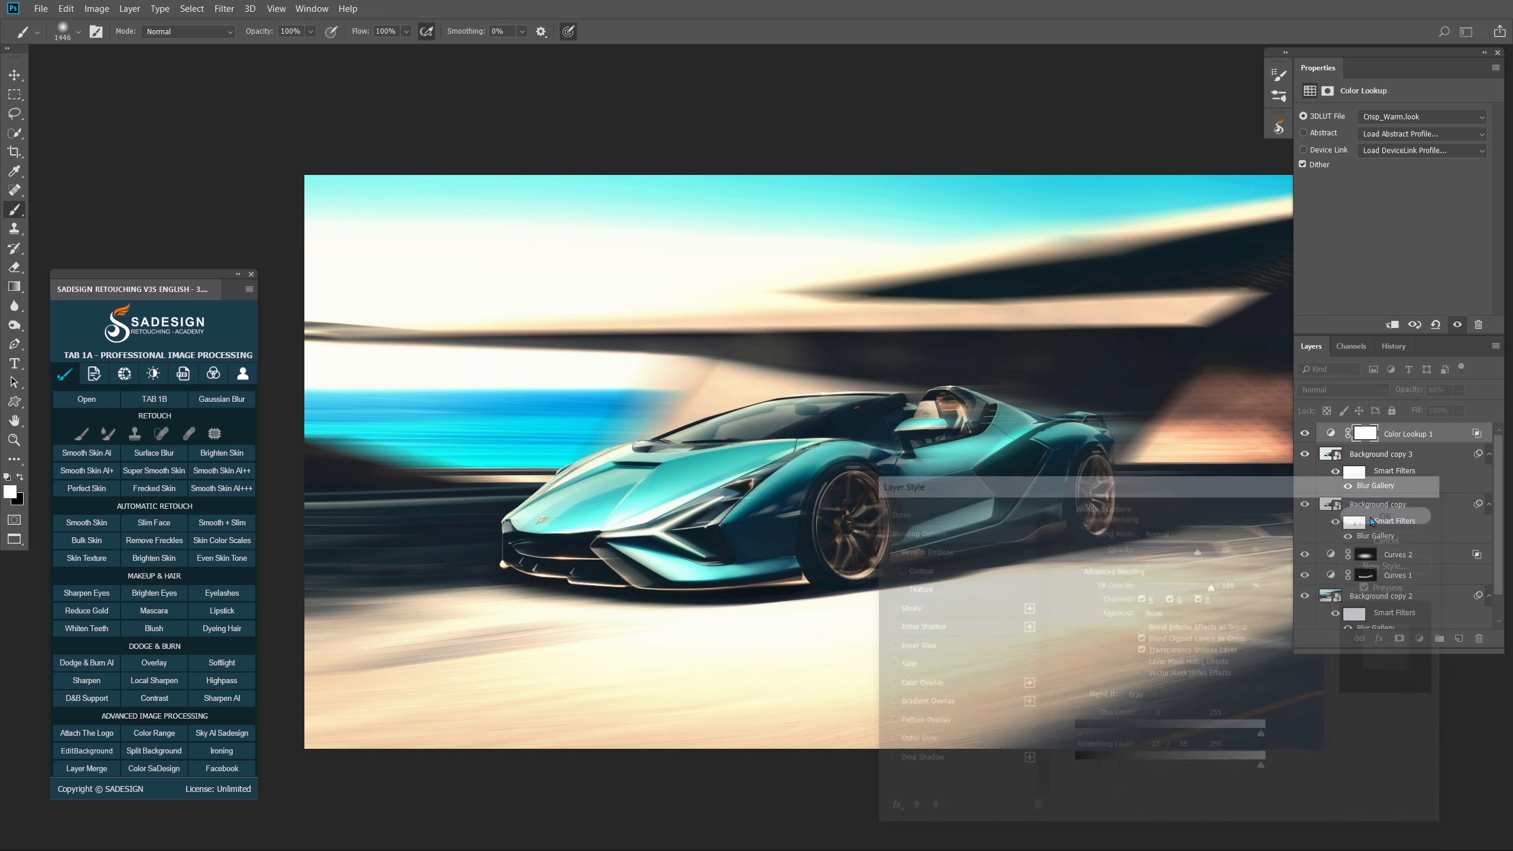
click(1304, 434)
click(1304, 434)
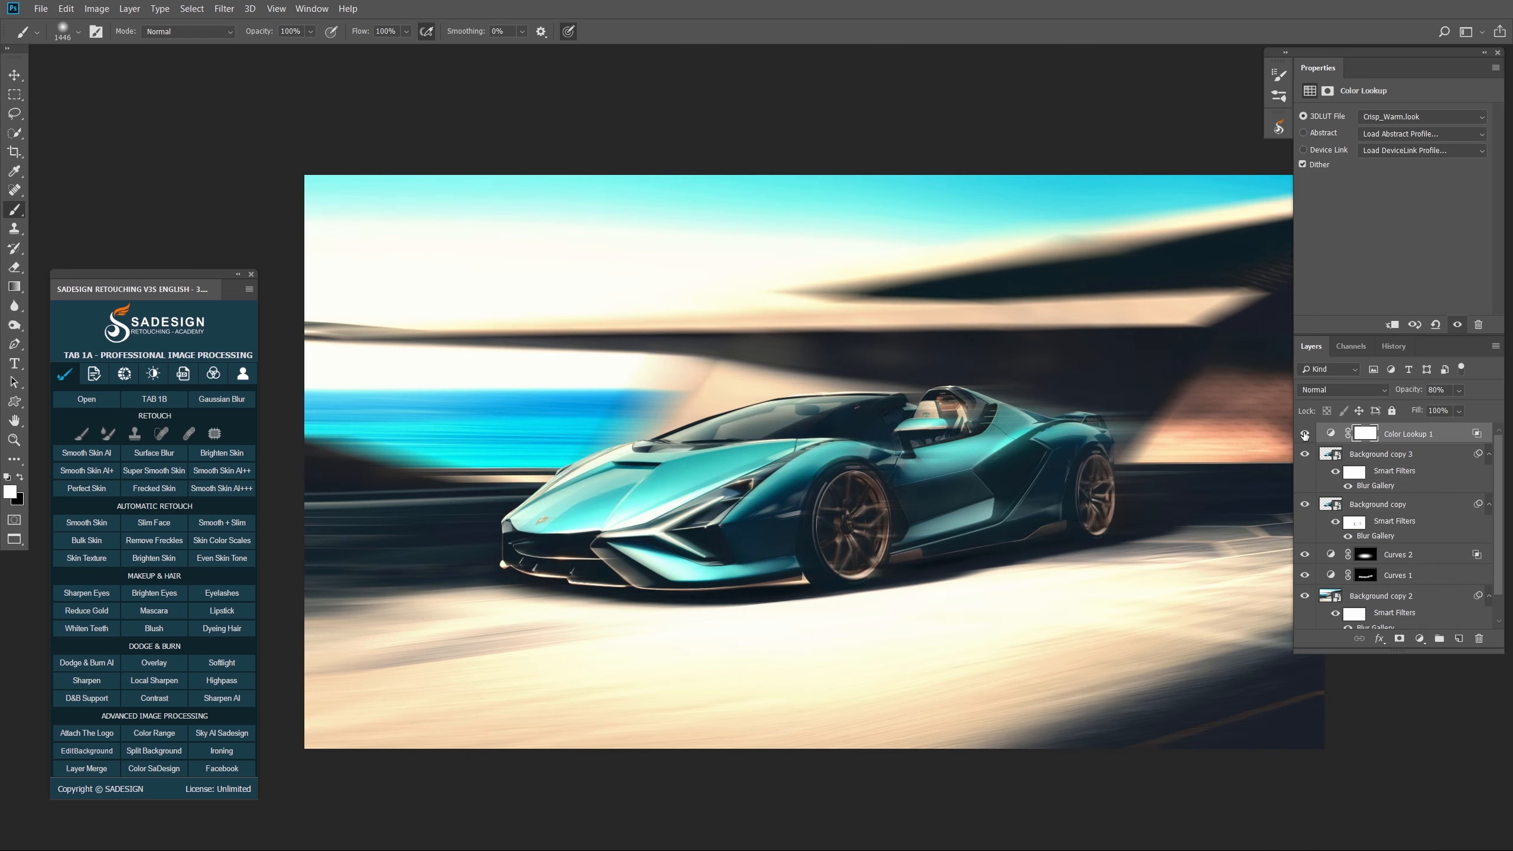
- Add a darkening Curves 3 layer above Curves 2 and invert its mask to black
click(1380, 597)
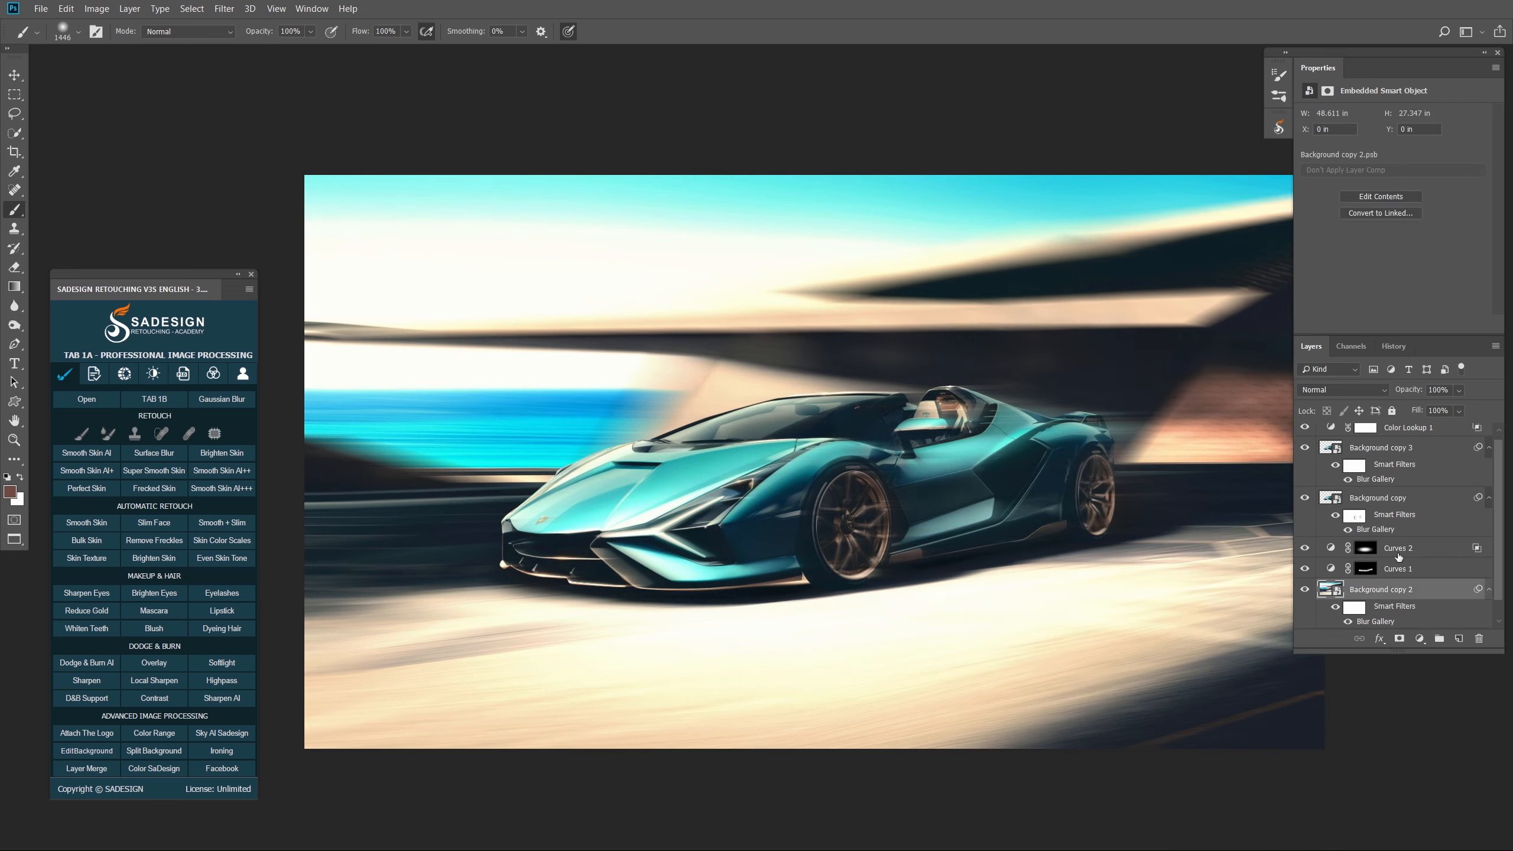
click(1412, 551)
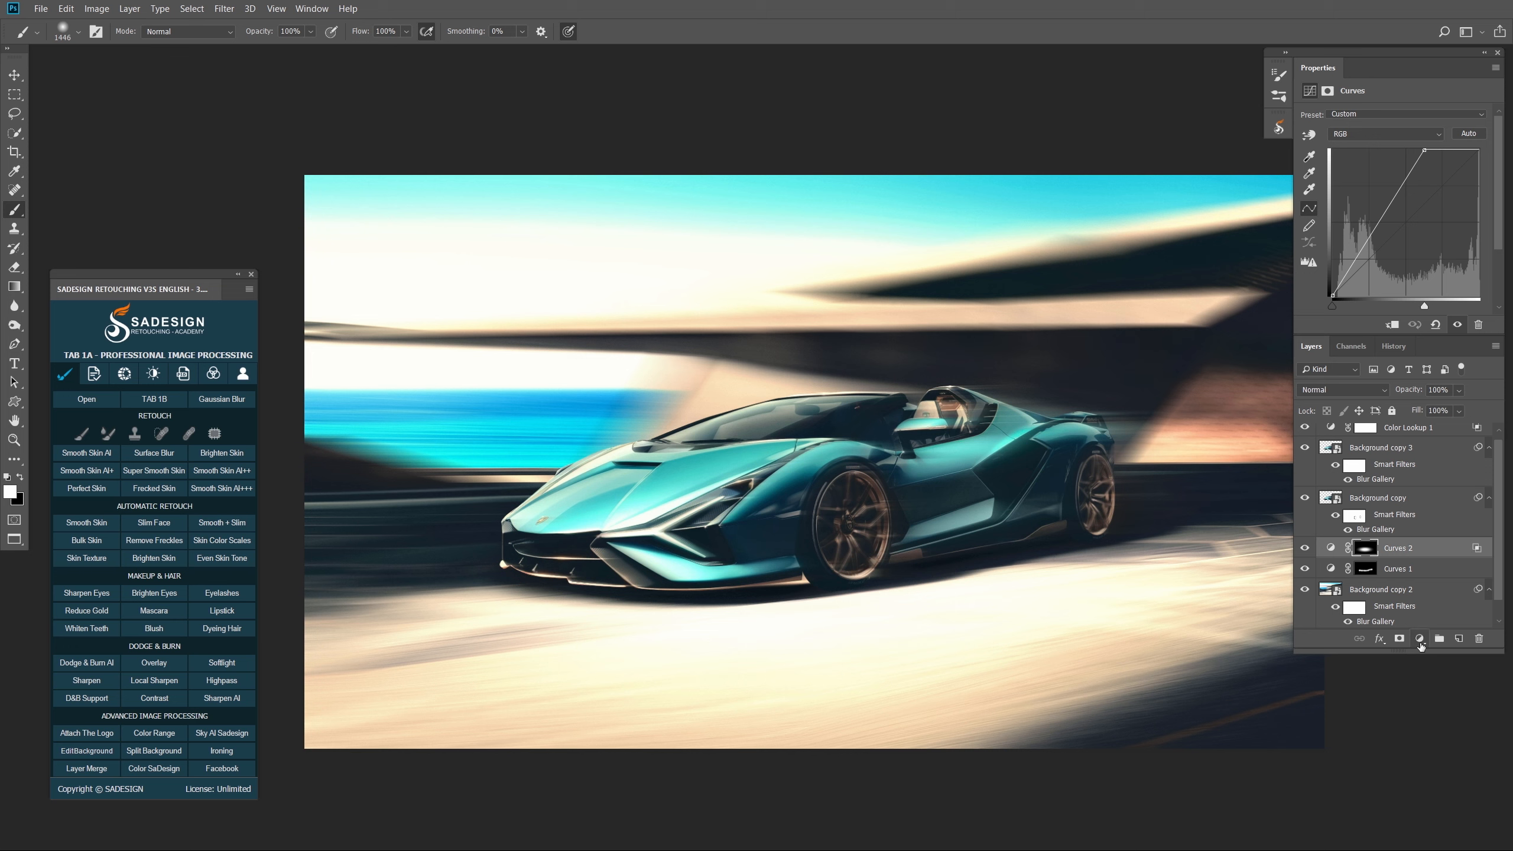
click(1420, 644)
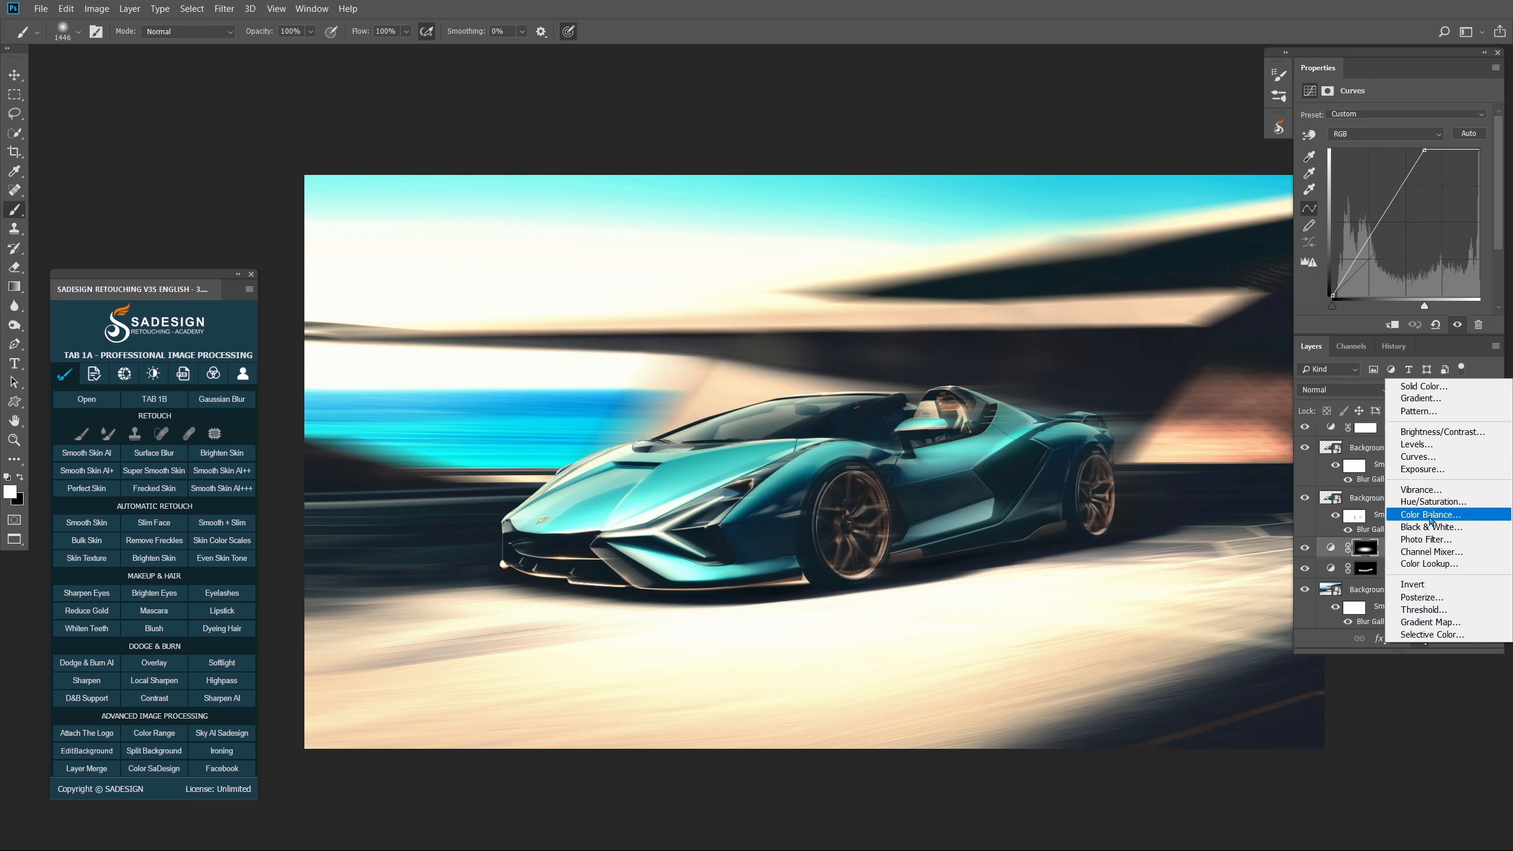
click(1419, 456)
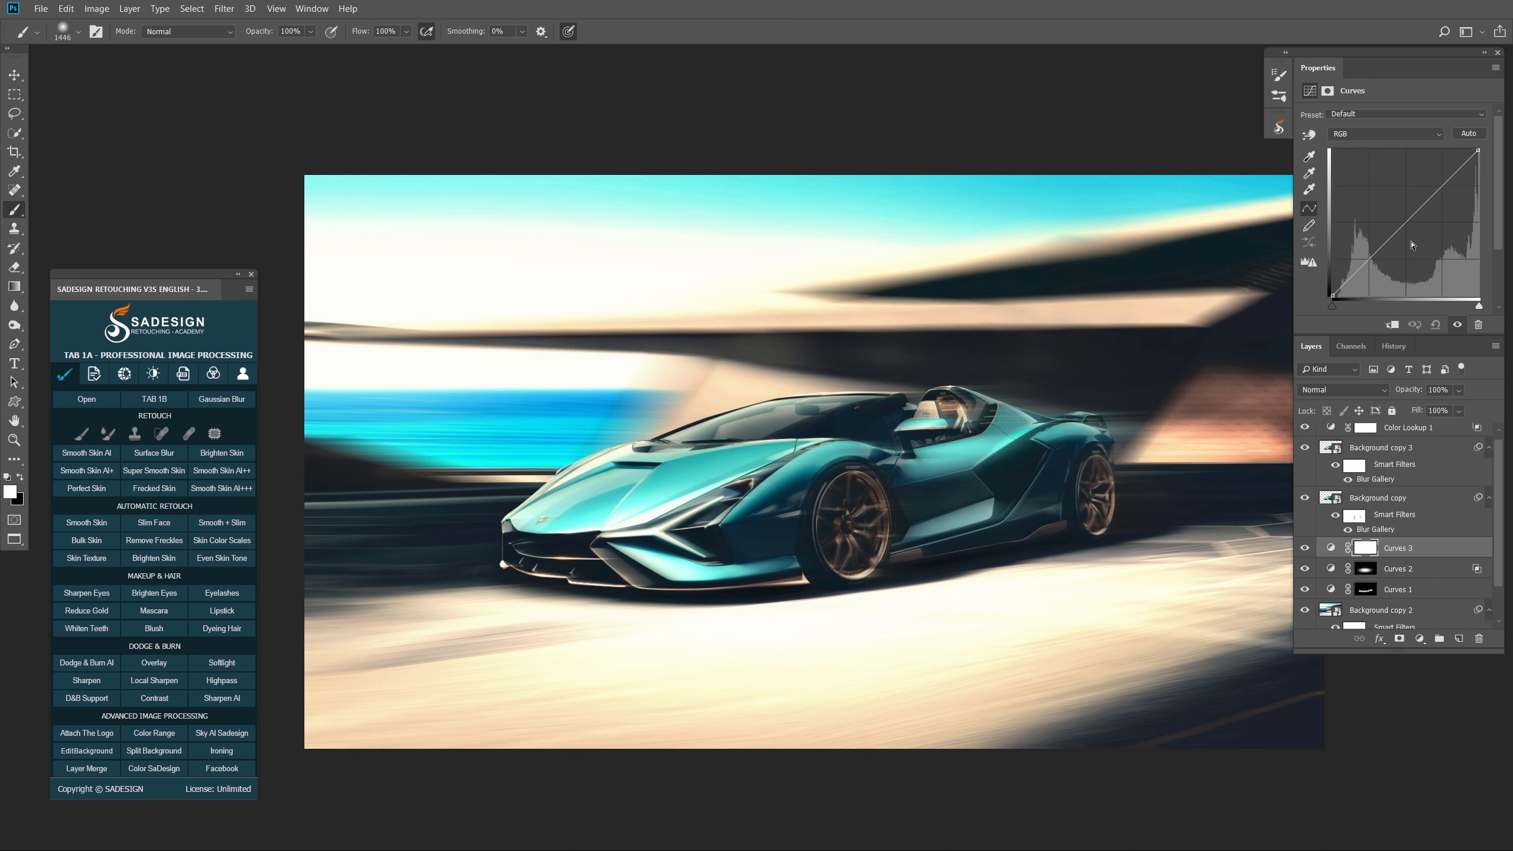
drag(1405, 221, 1421, 231)
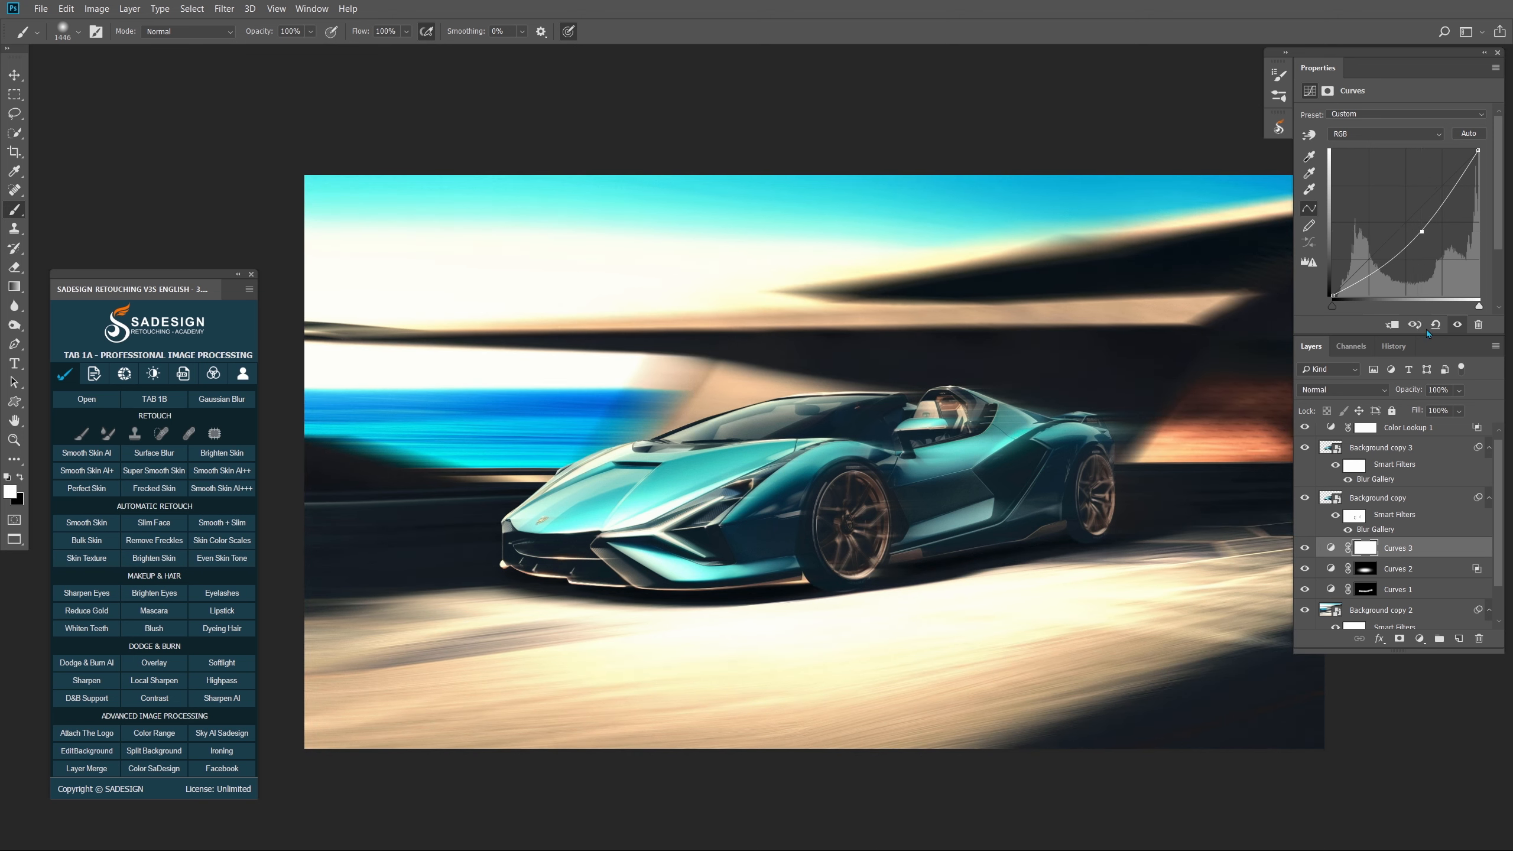
click(1362, 549)
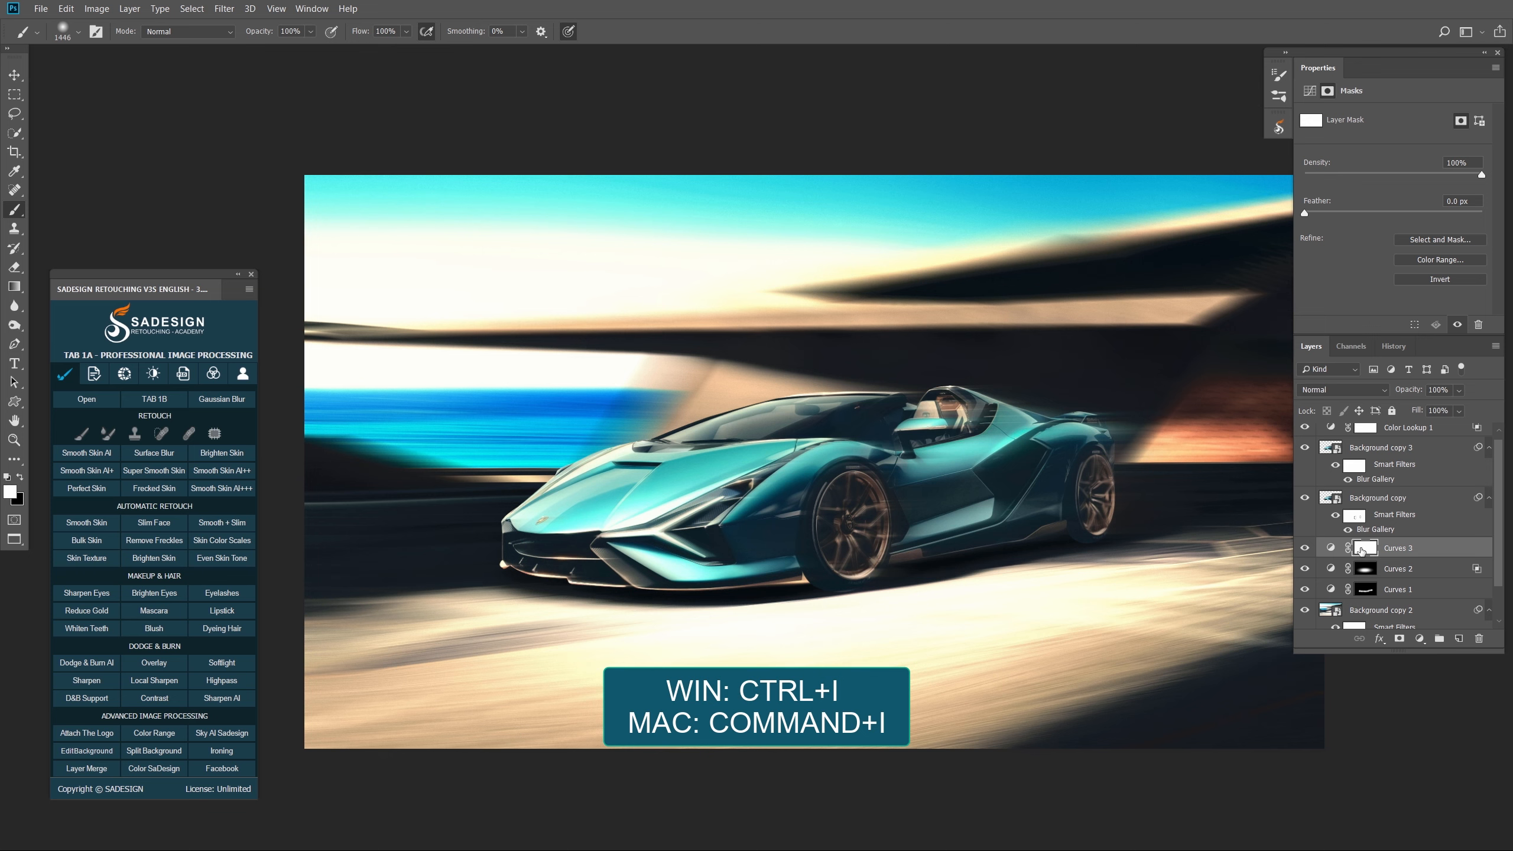
key(ctrl+i)
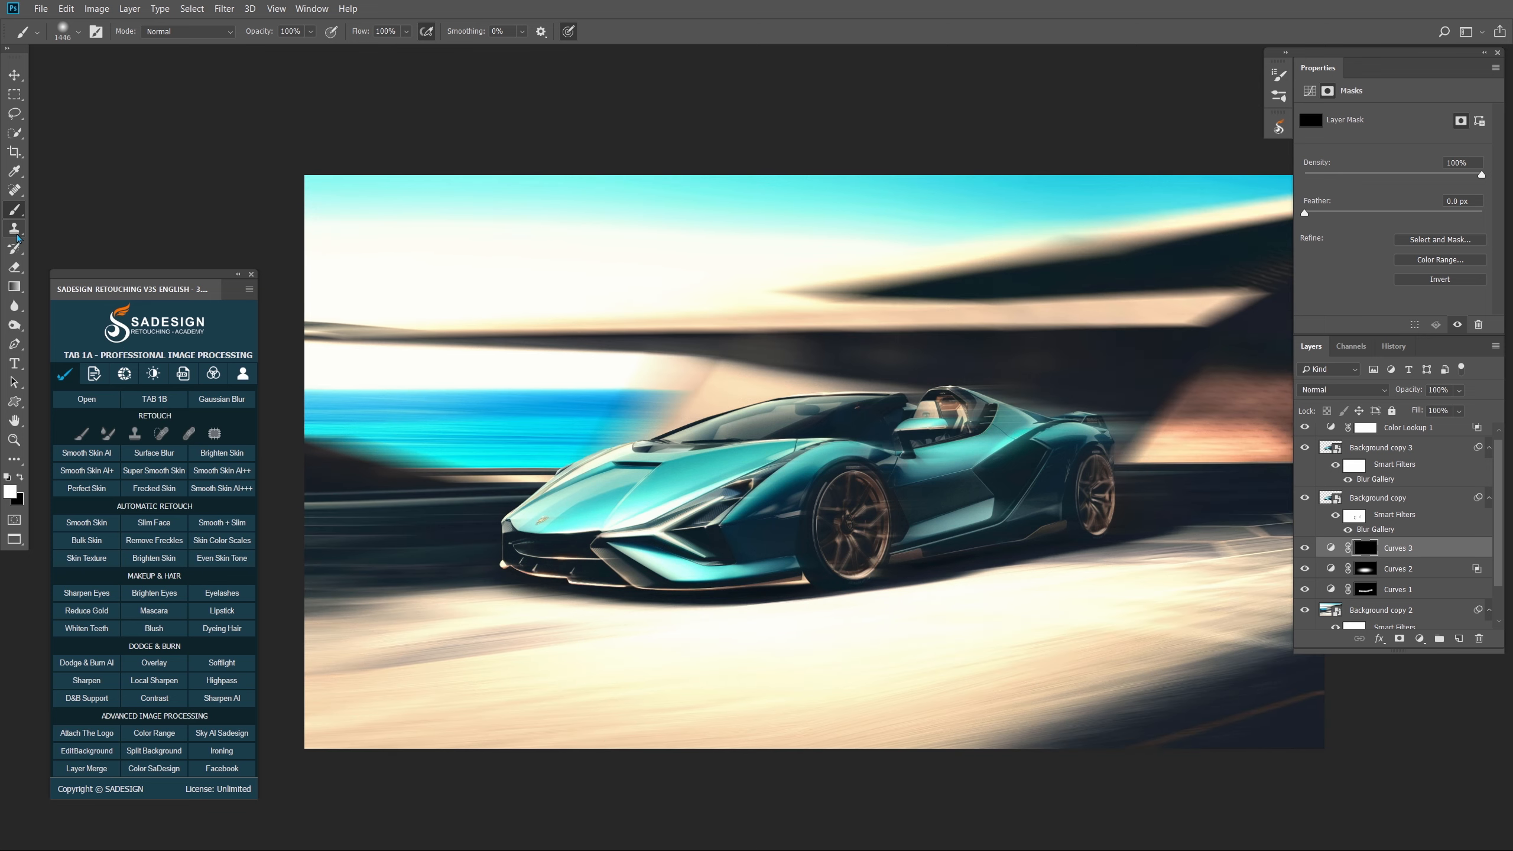
- Draw a top-to-bottom white-to-black gradient on the Curves 3 mask to darken the upper image
right_click(14, 209)
click(57, 210)
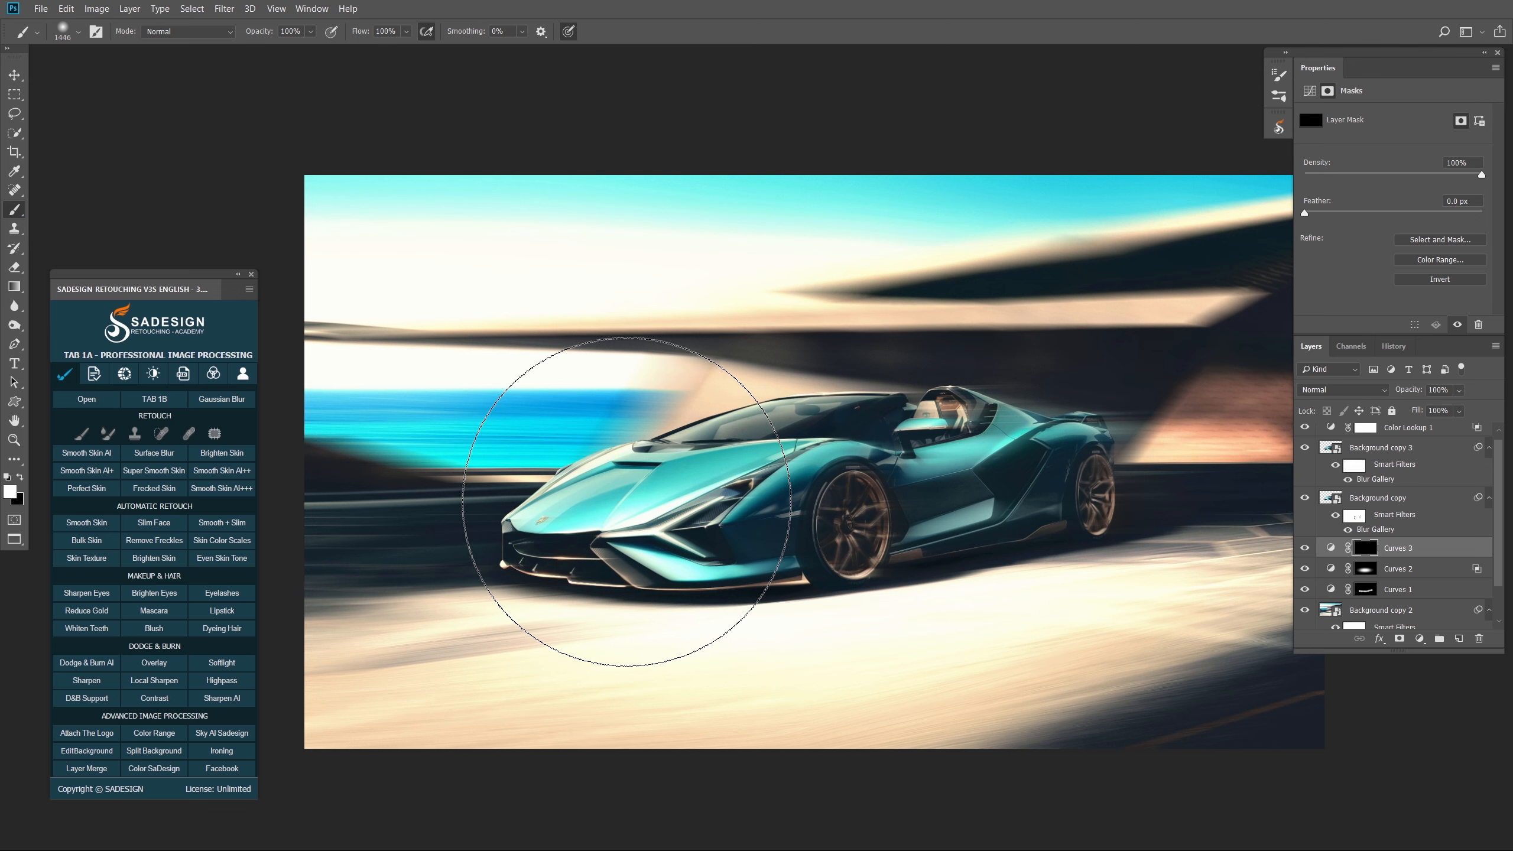
key(g)
right_click(15, 286)
click(75, 288)
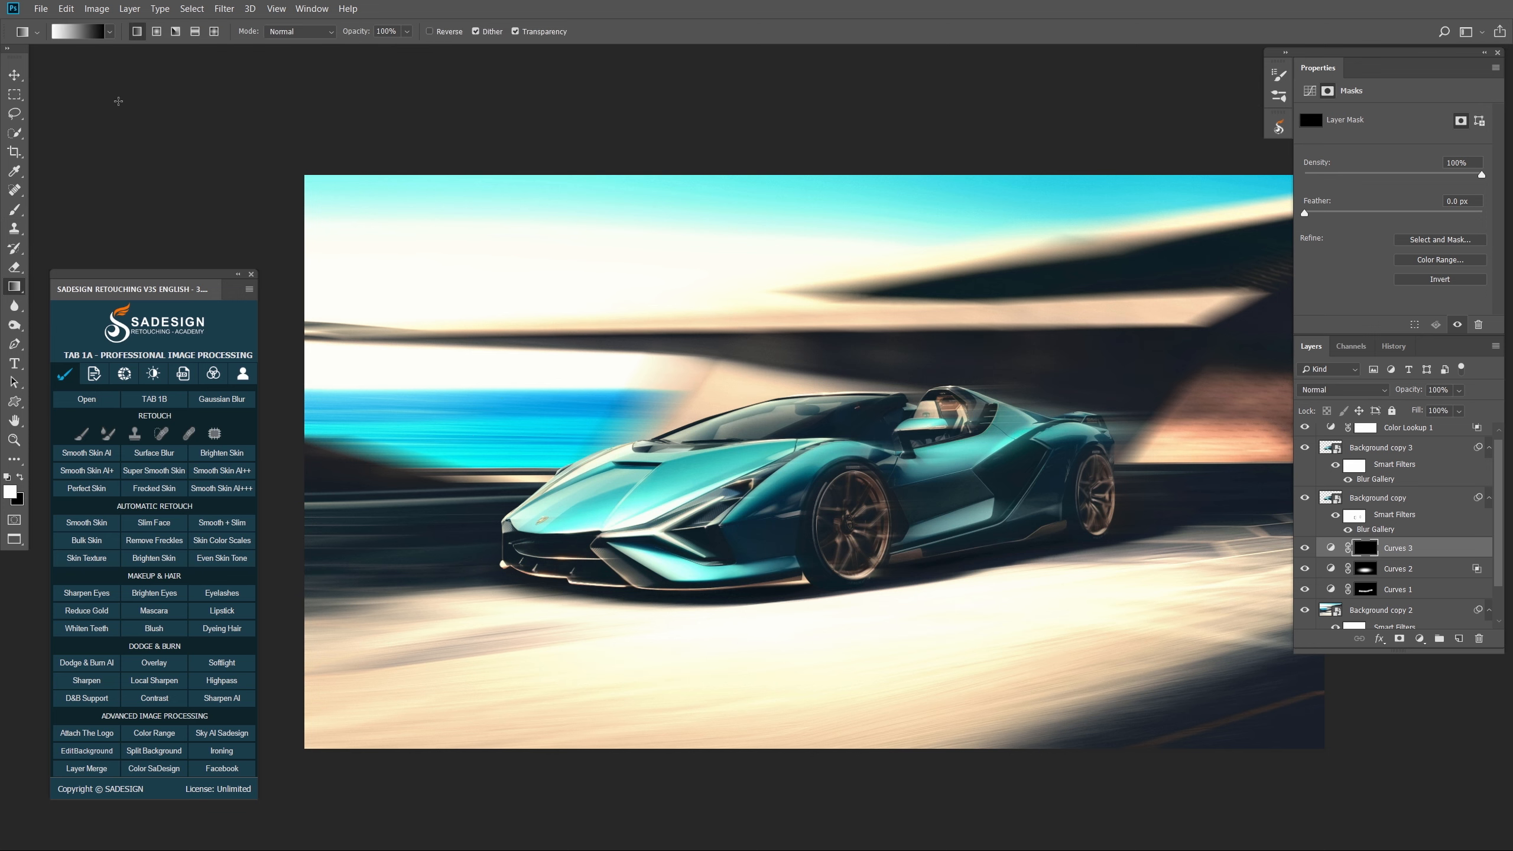
click(109, 32)
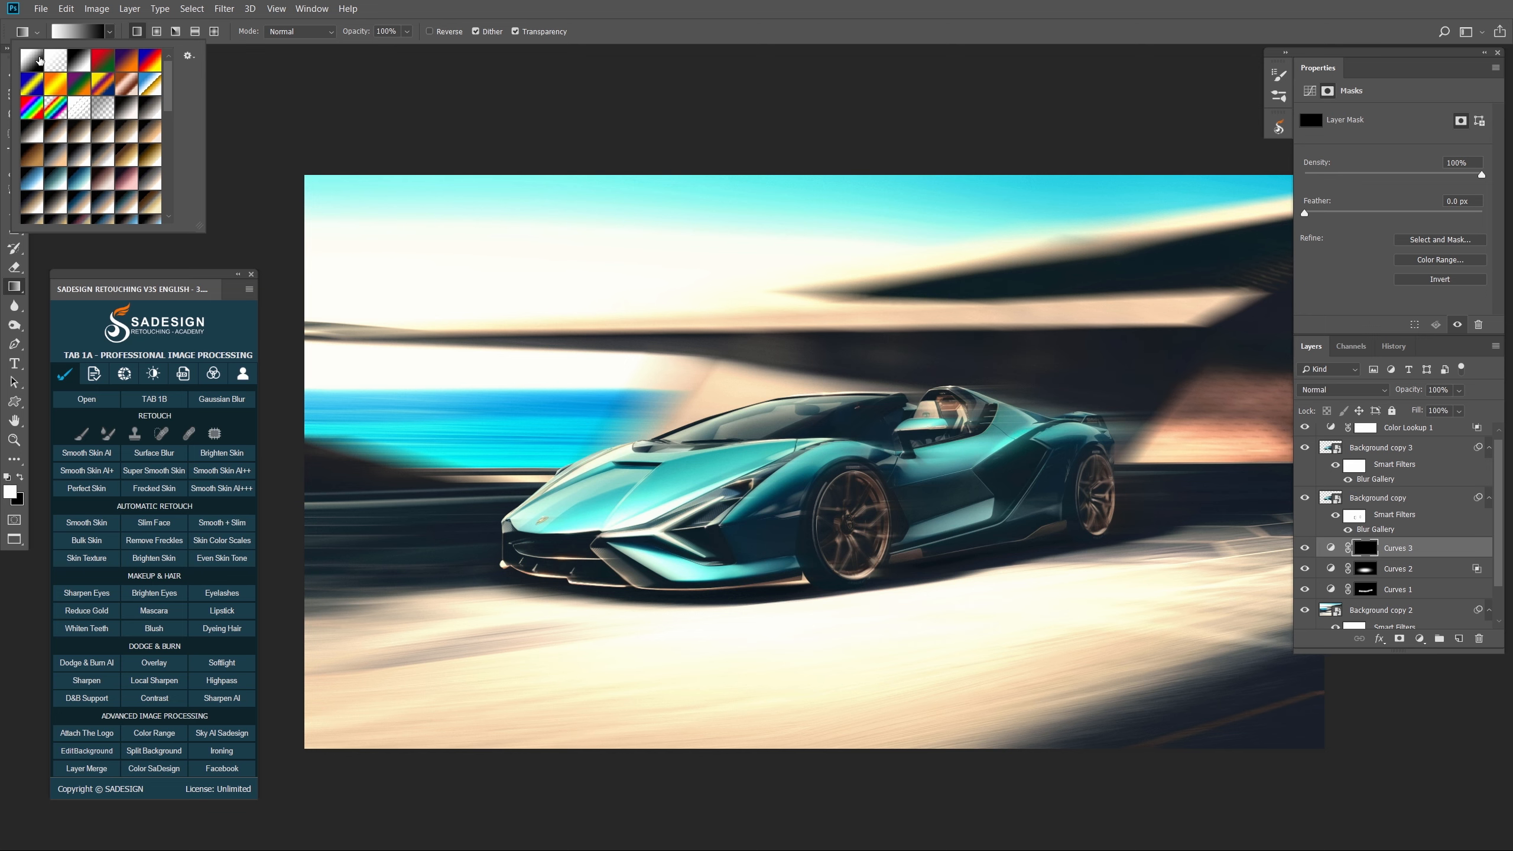
click(36, 60)
click(822, 305)
drag(787, 256, 795, 679)
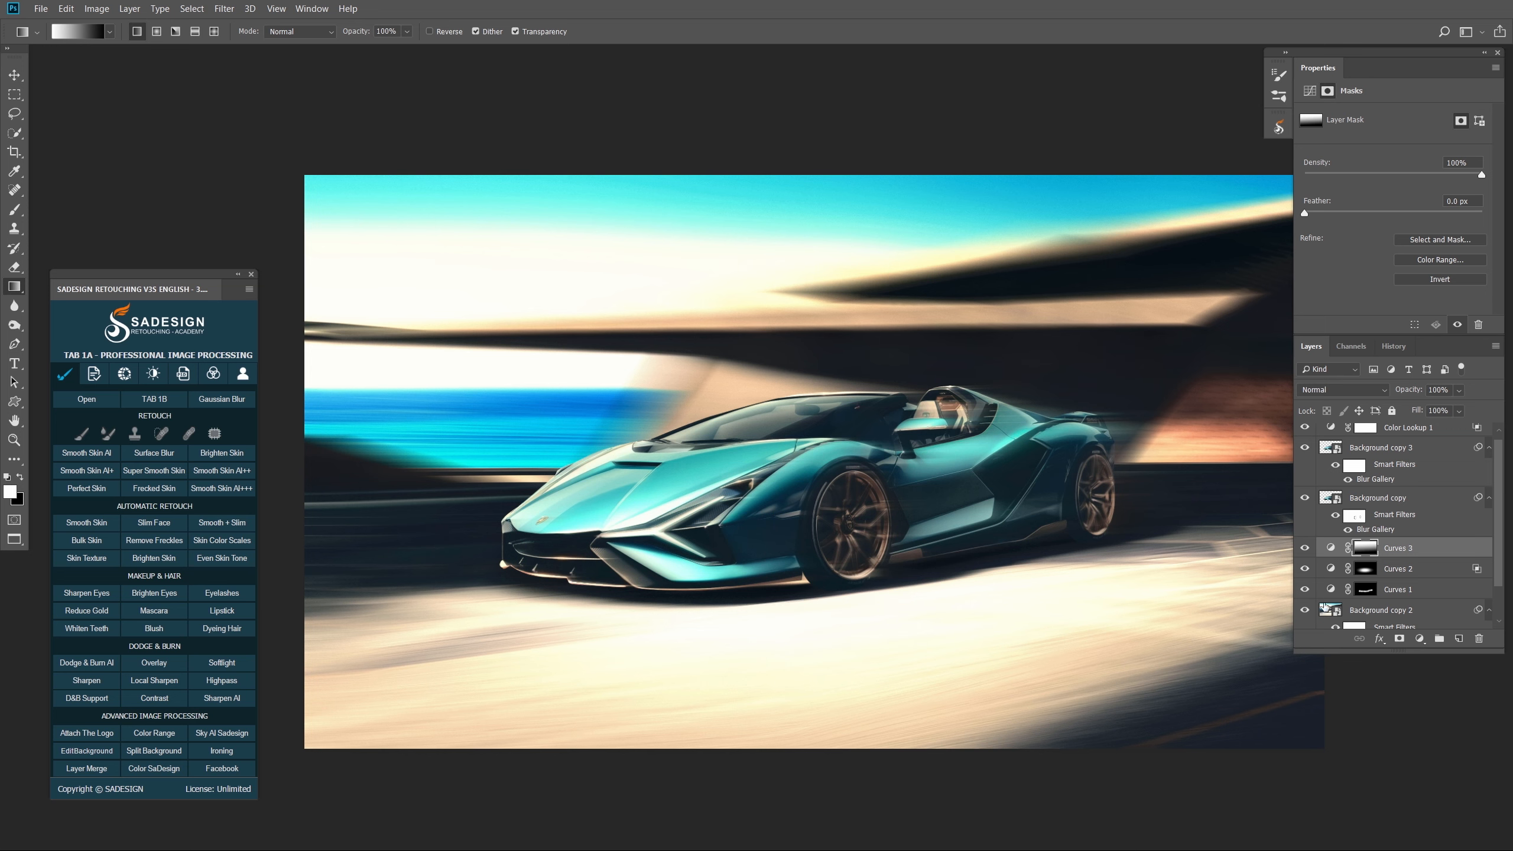
click(1305, 548)
click(1305, 547)
- Group Color Lookup 1 through Background copy 2 into Group 1 and compare before/after
scroll(1396, 472, up, 1)
click(1397, 436)
scroll(1402, 524, down, 3)
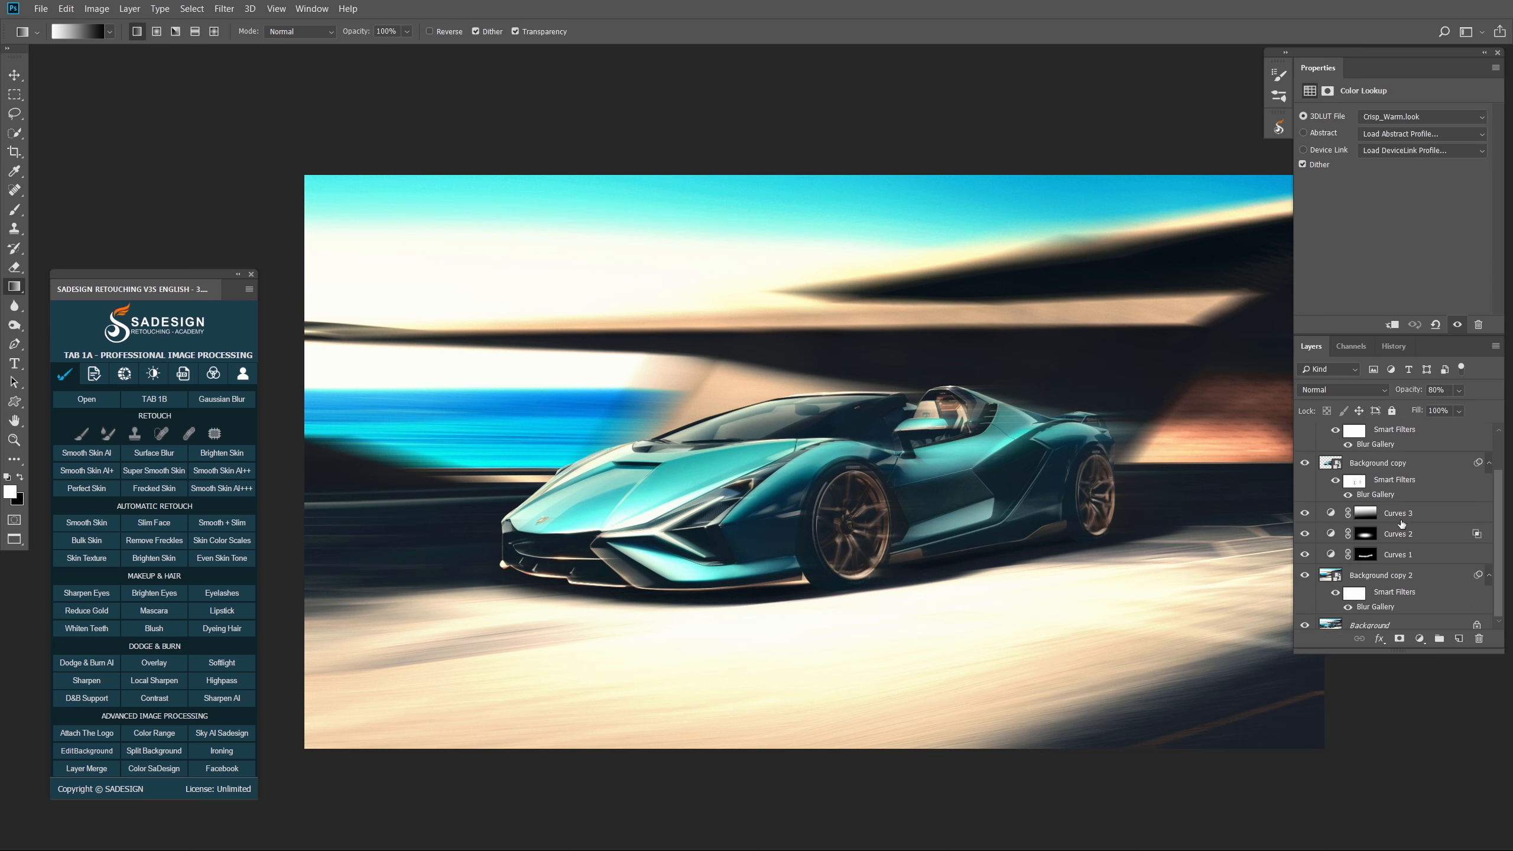
shift+click(1409, 573)
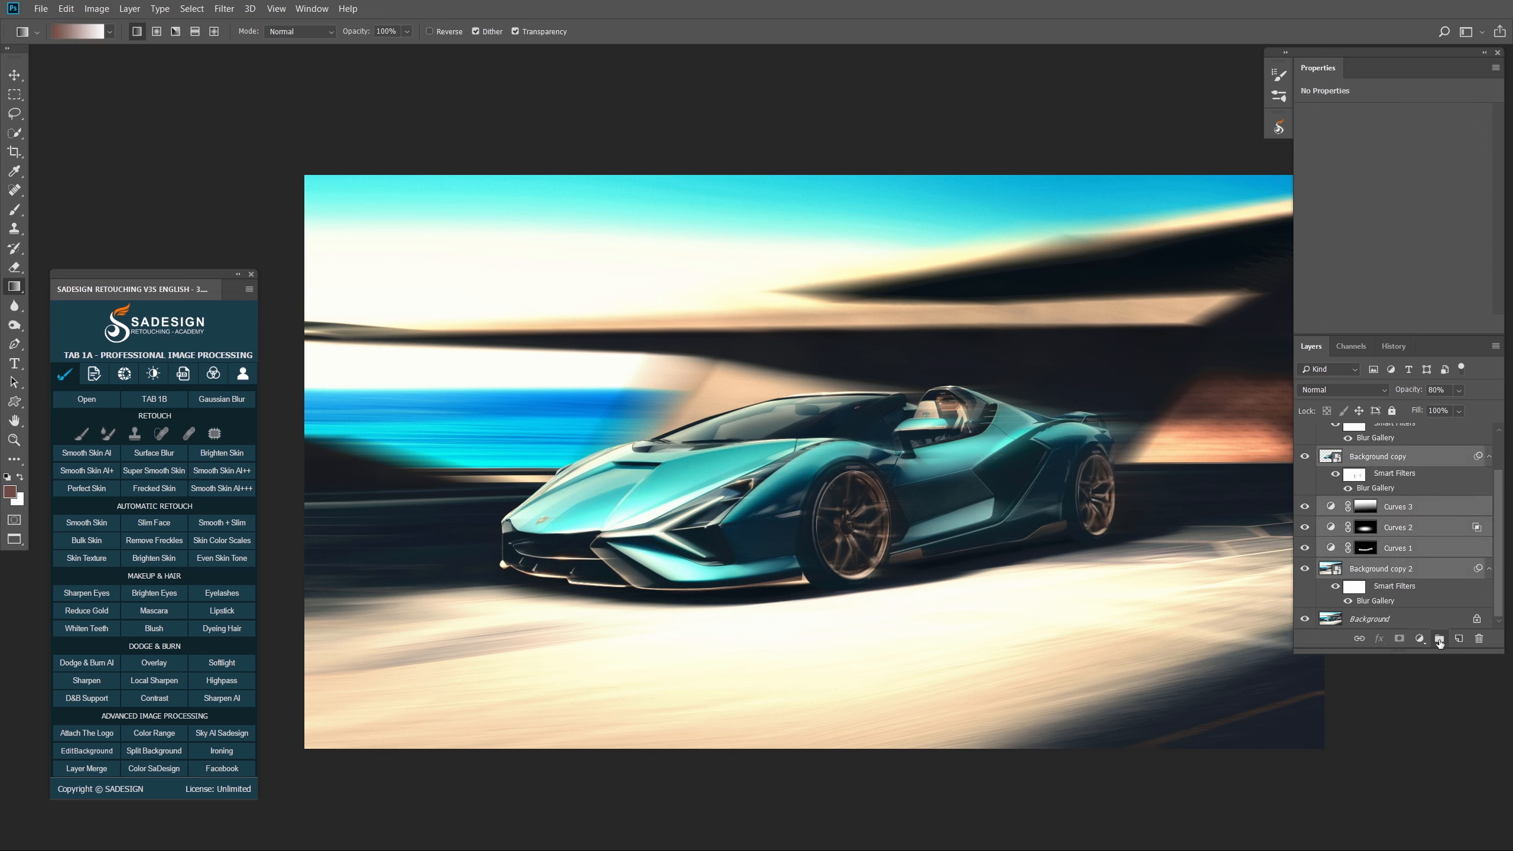
click(1439, 639)
click(1305, 434)
click(1305, 435)
click(1304, 435)
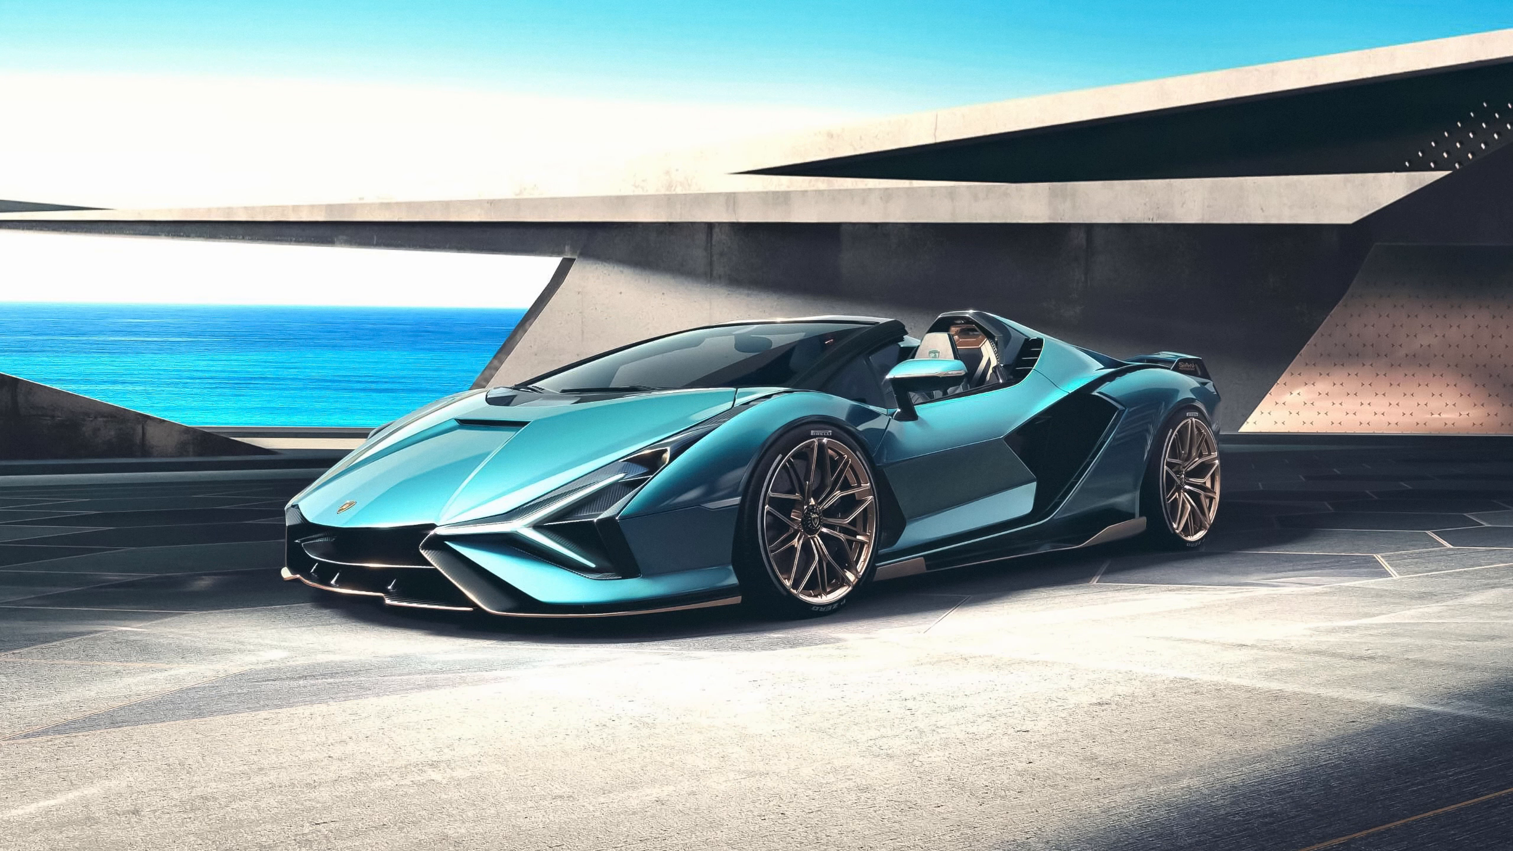